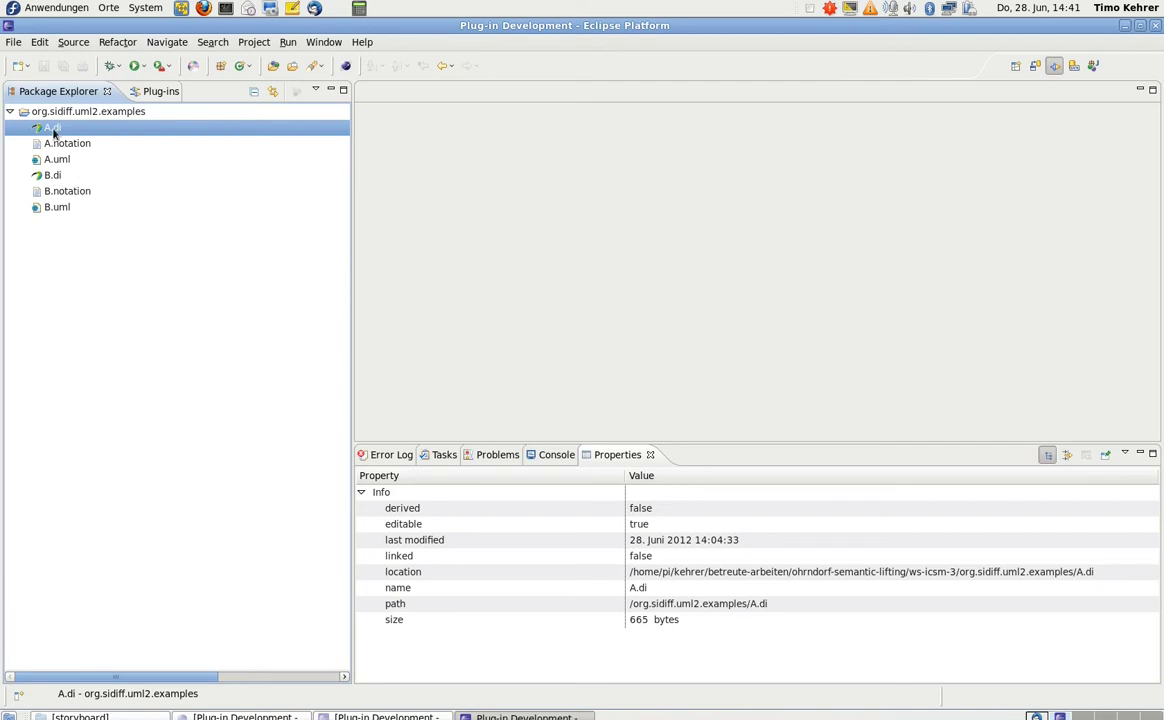
Open the A.di and B.di diagrams and switch between them to compare the two class models
double_click(54, 133)
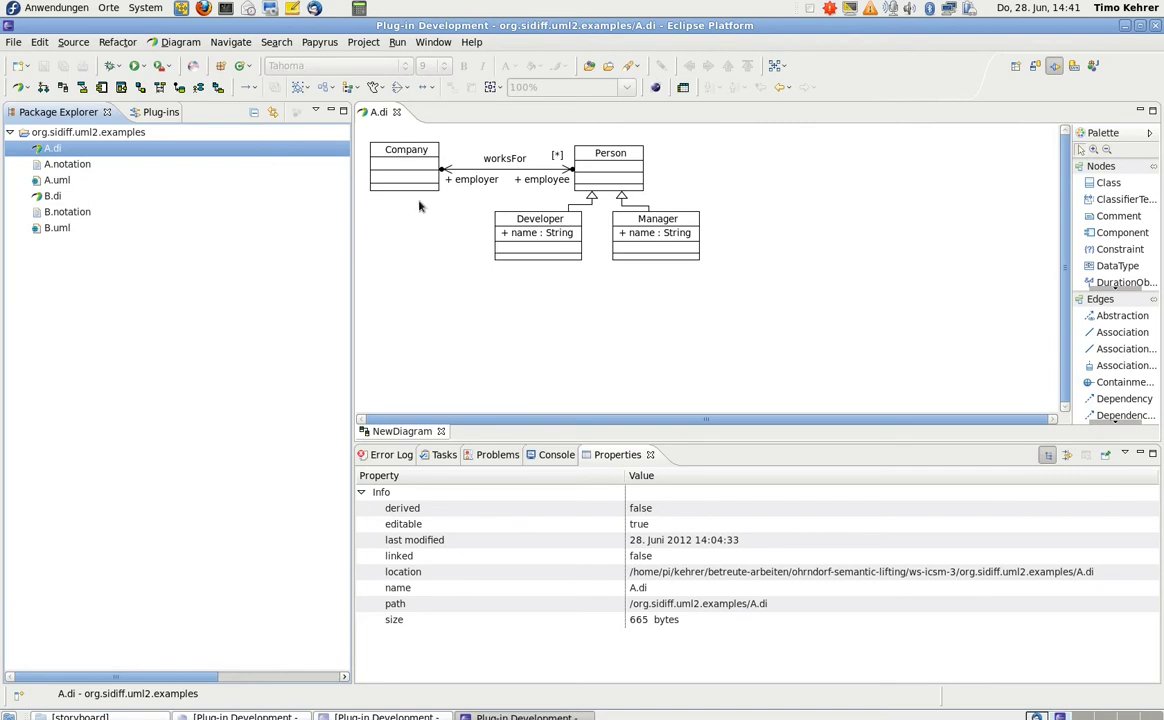
click(51, 196)
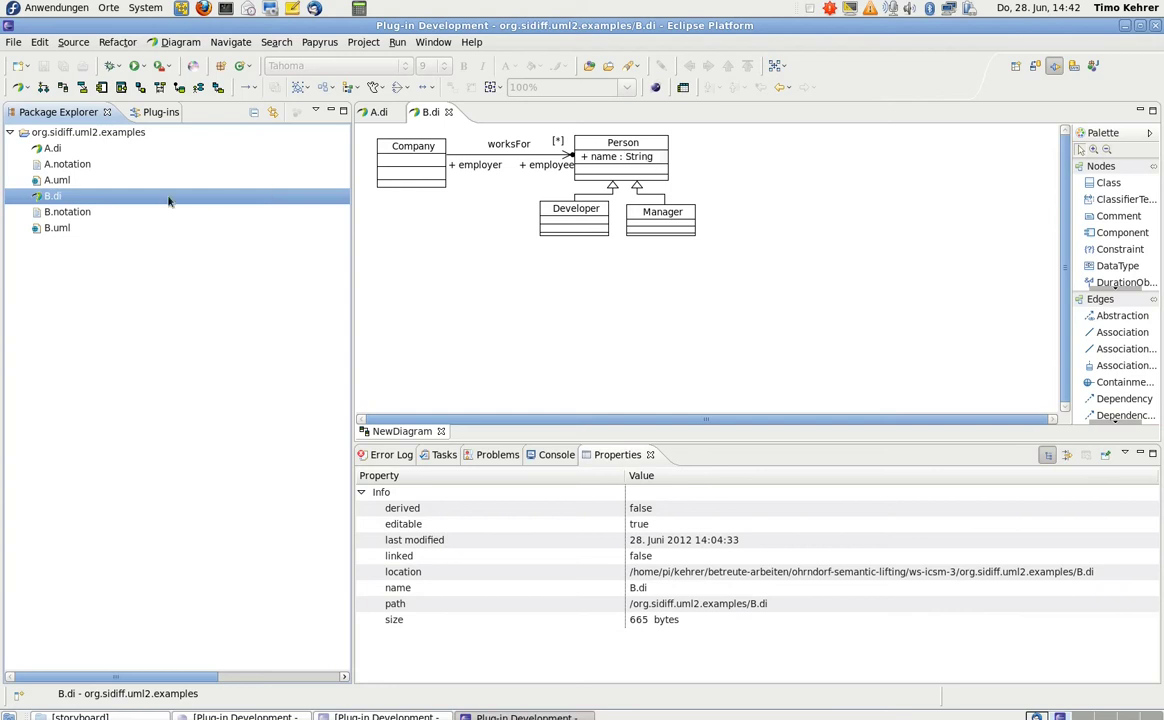
double_click(53, 148)
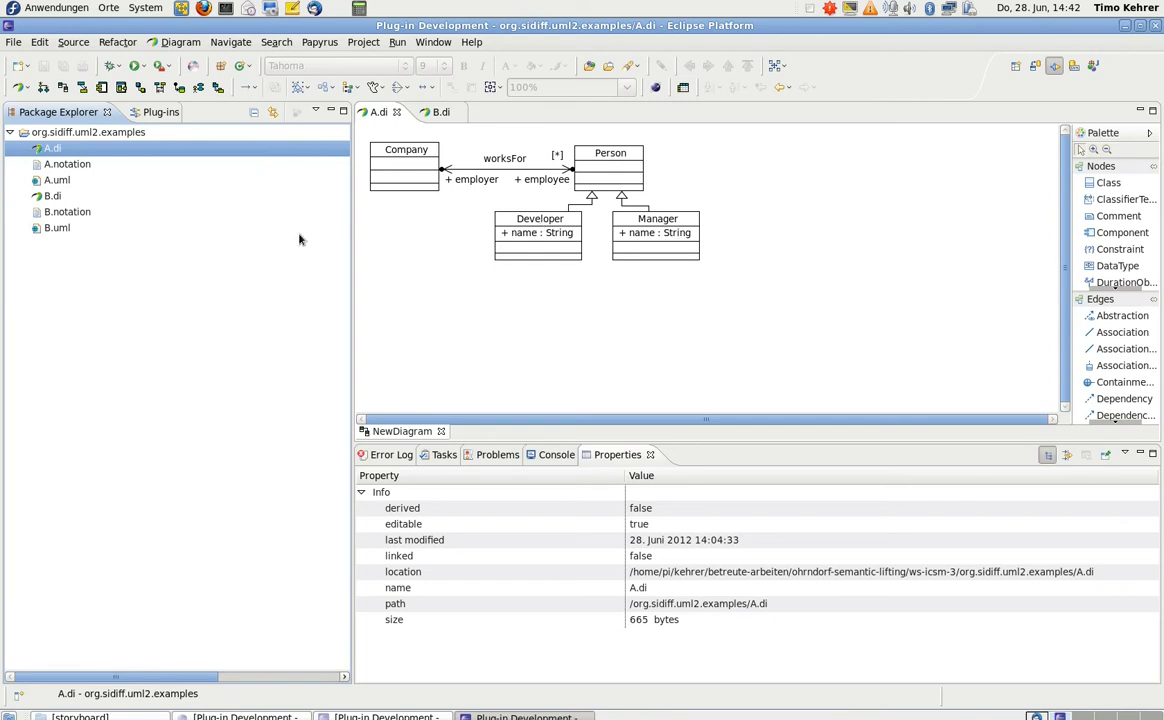
double_click(52, 196)
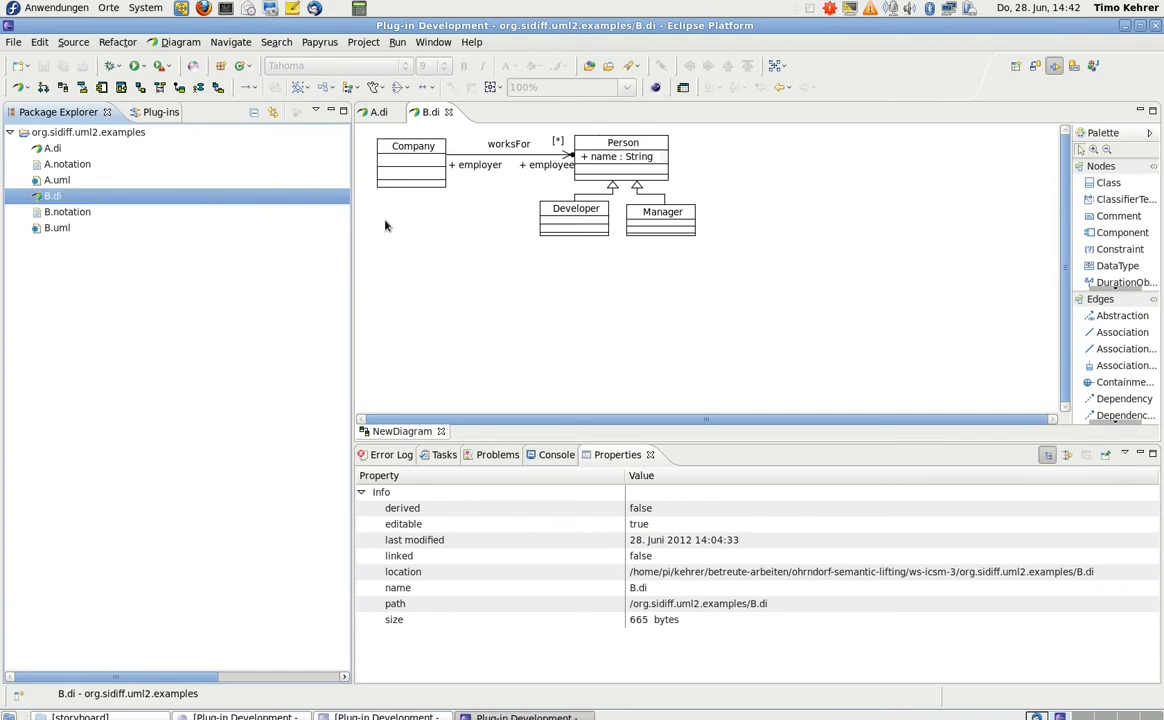
Compare A.uml and B.uml with each other using the EMFCompare Matching Adapter and the No Semantic Lifting recognition engine
click(57, 180)
ctrl+click(56, 227)
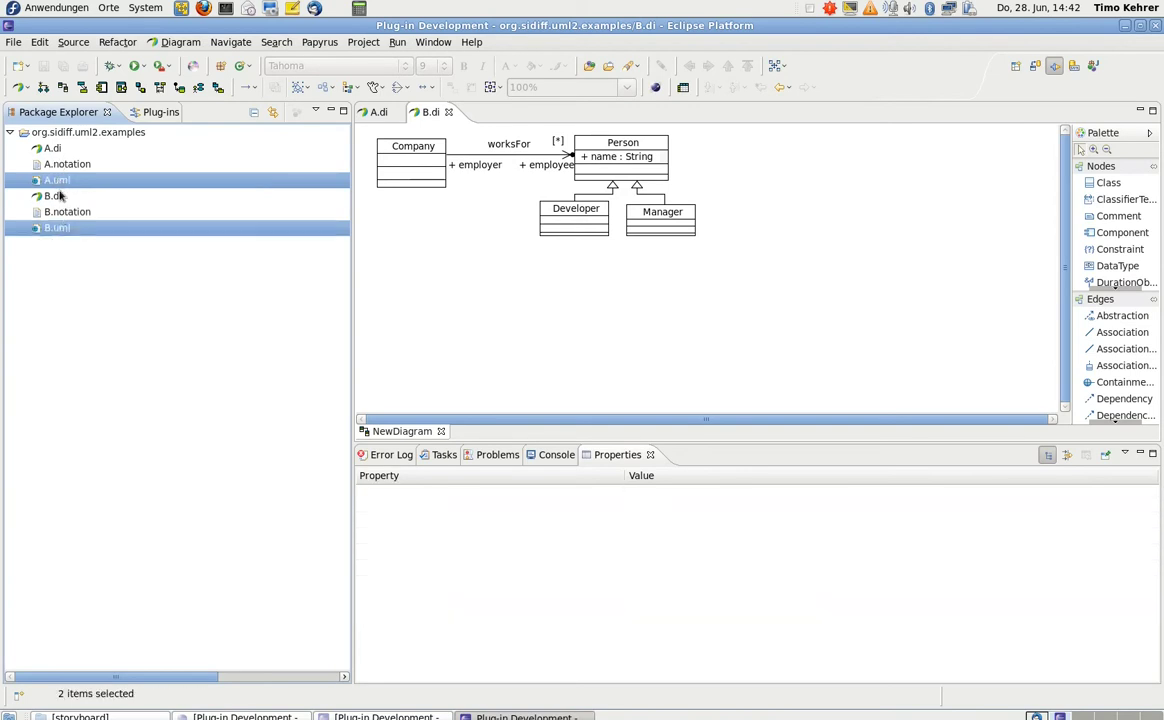
right_click(59, 182)
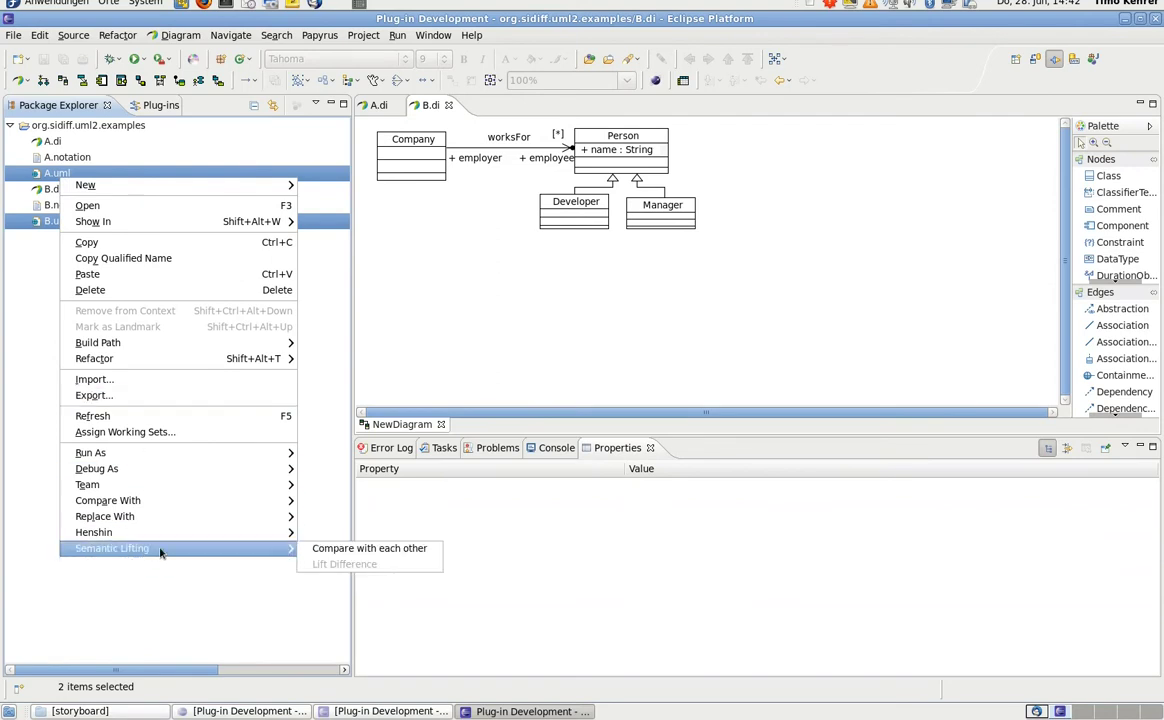
mouse_move(234, 548)
click(338, 550)
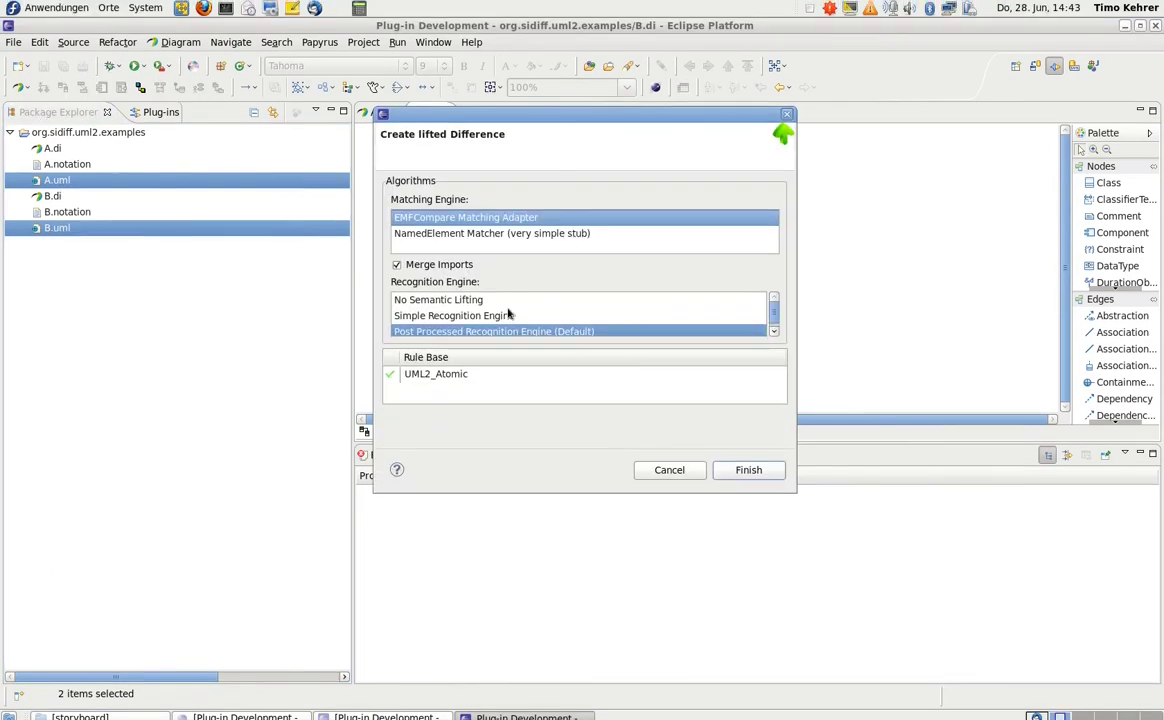
drag(575, 118, 472, 108)
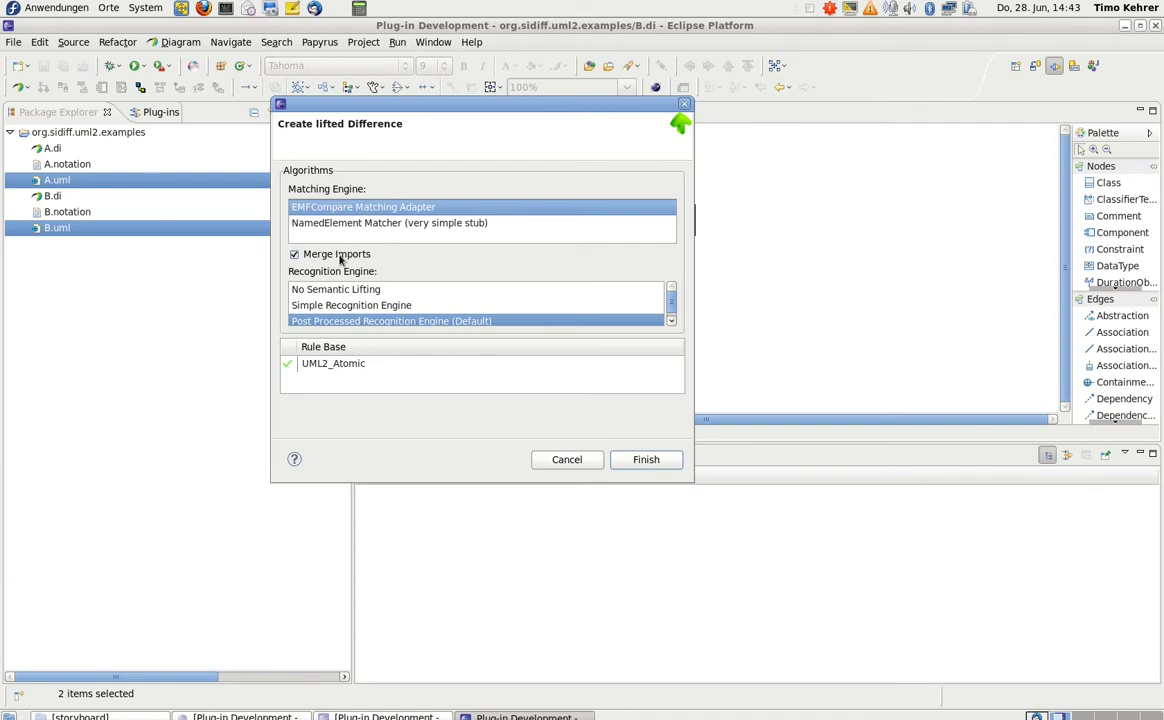
drag(671, 303, 671, 305)
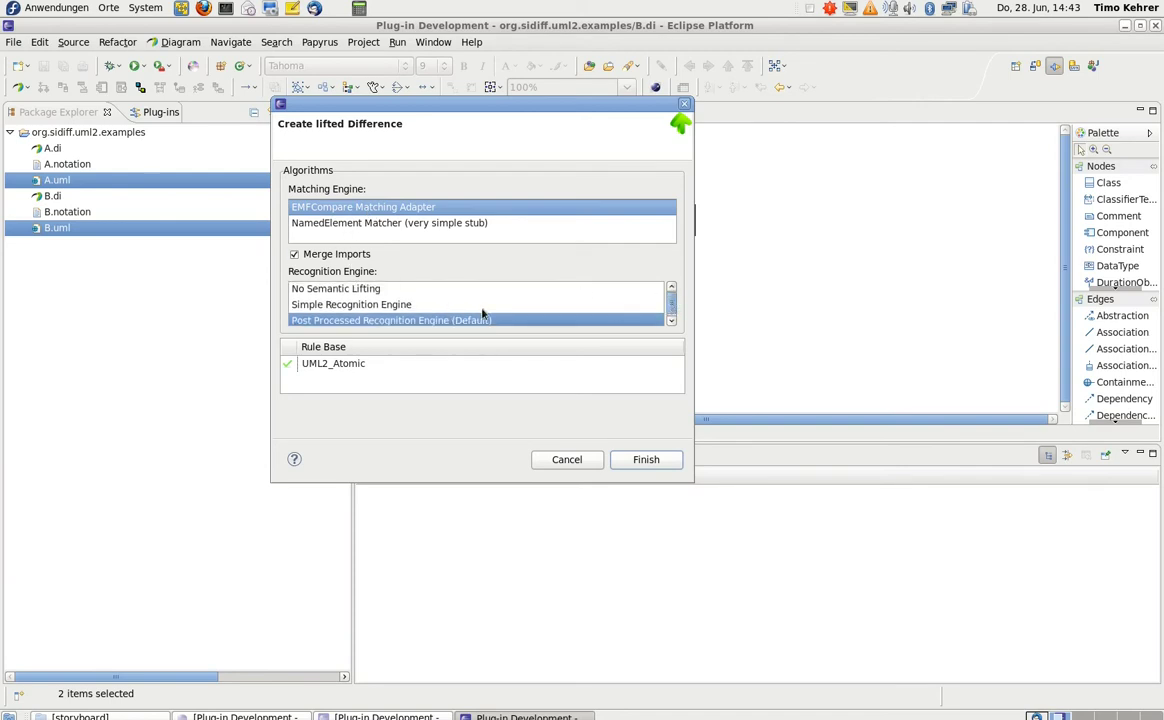
click(362, 293)
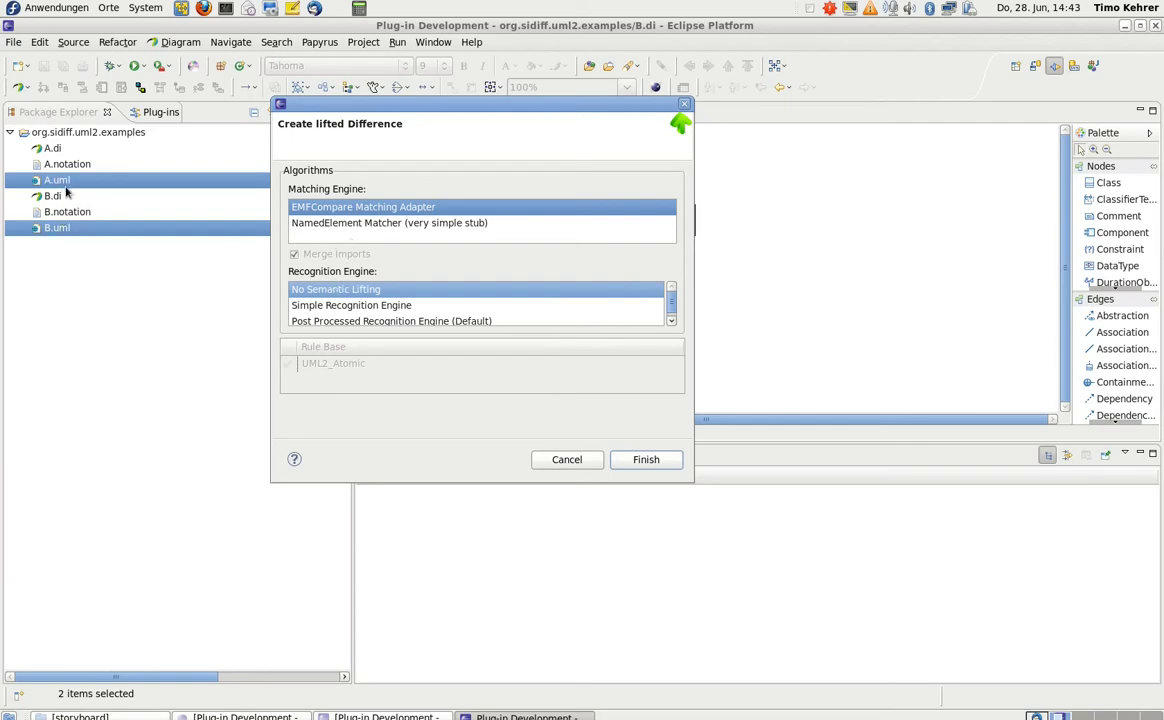
click(641, 460)
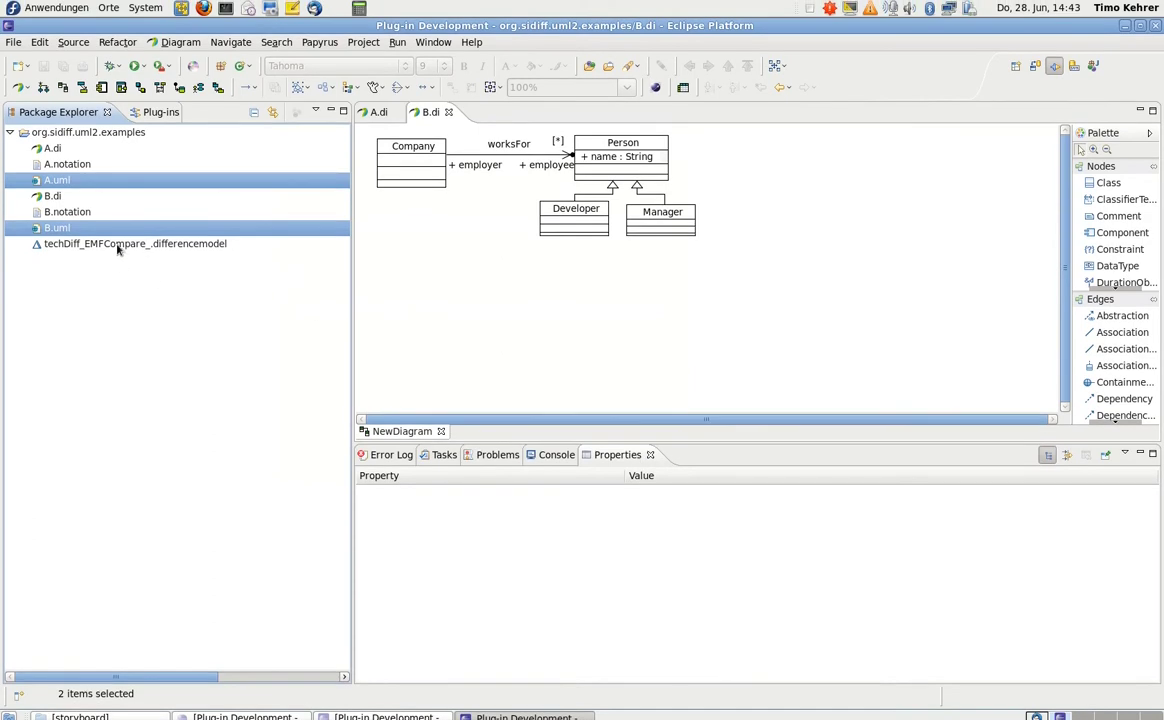
Open techDiff_EMFCompare_.differencemodel and expand its Difference node to examine the low-level changes
click(170, 240)
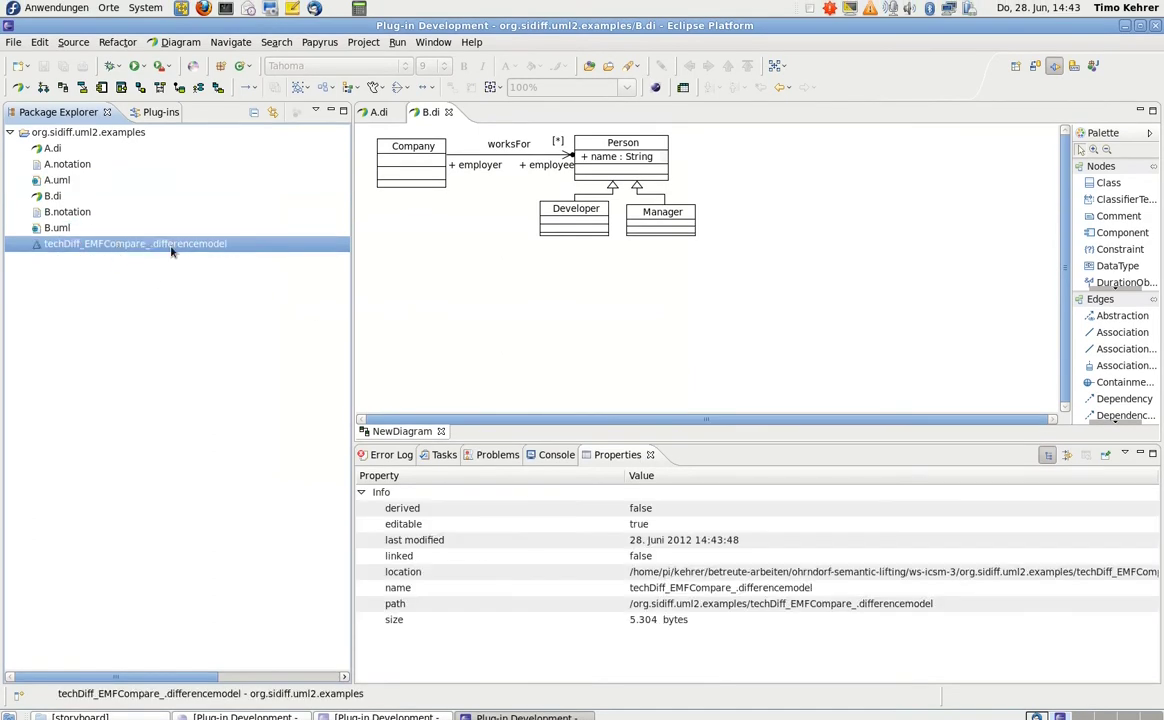
double_click(95, 244)
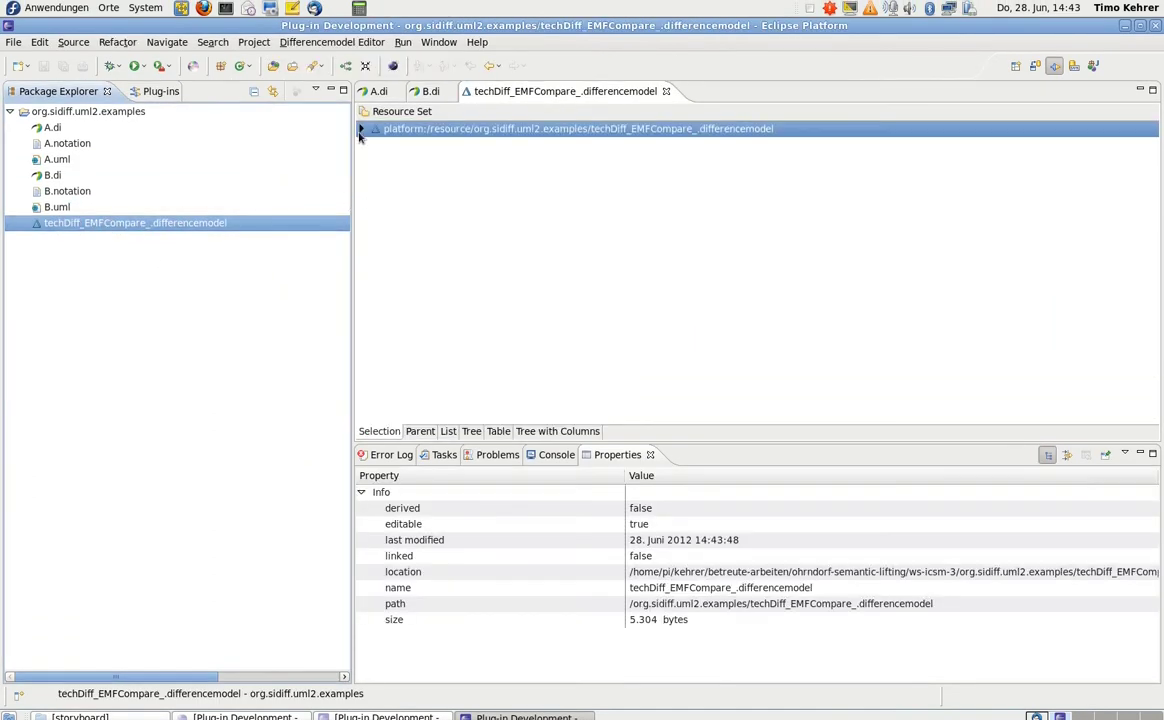
click(361, 131)
click(374, 145)
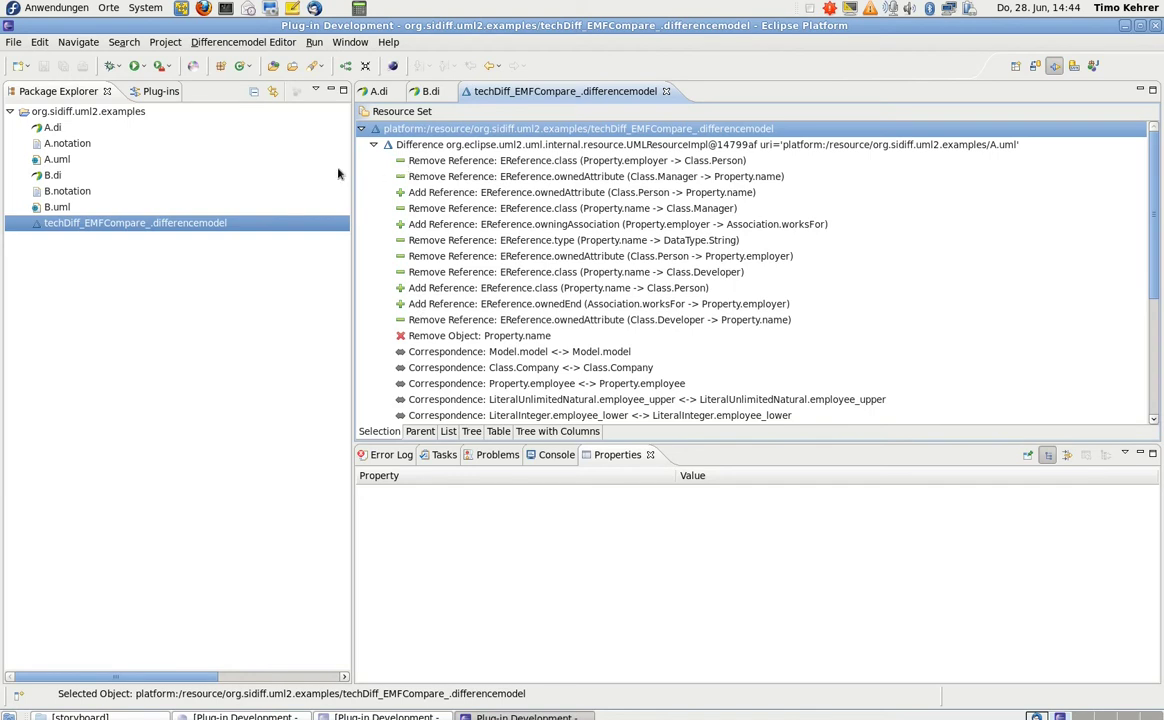
Compare A.uml and B.uml again with semantic lifting, using the Post Processed Recognition Engine (Default) and the UML2_Atomic rule base
click(57, 159)
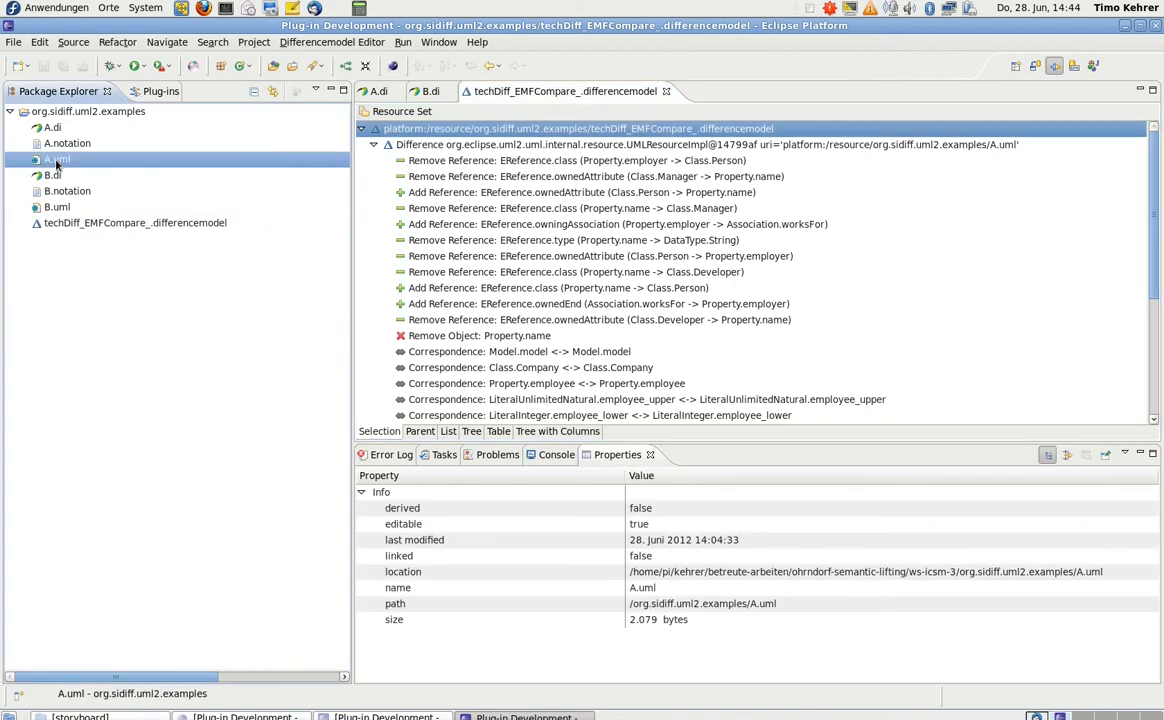
ctrl+click(62, 203)
right_click(60, 162)
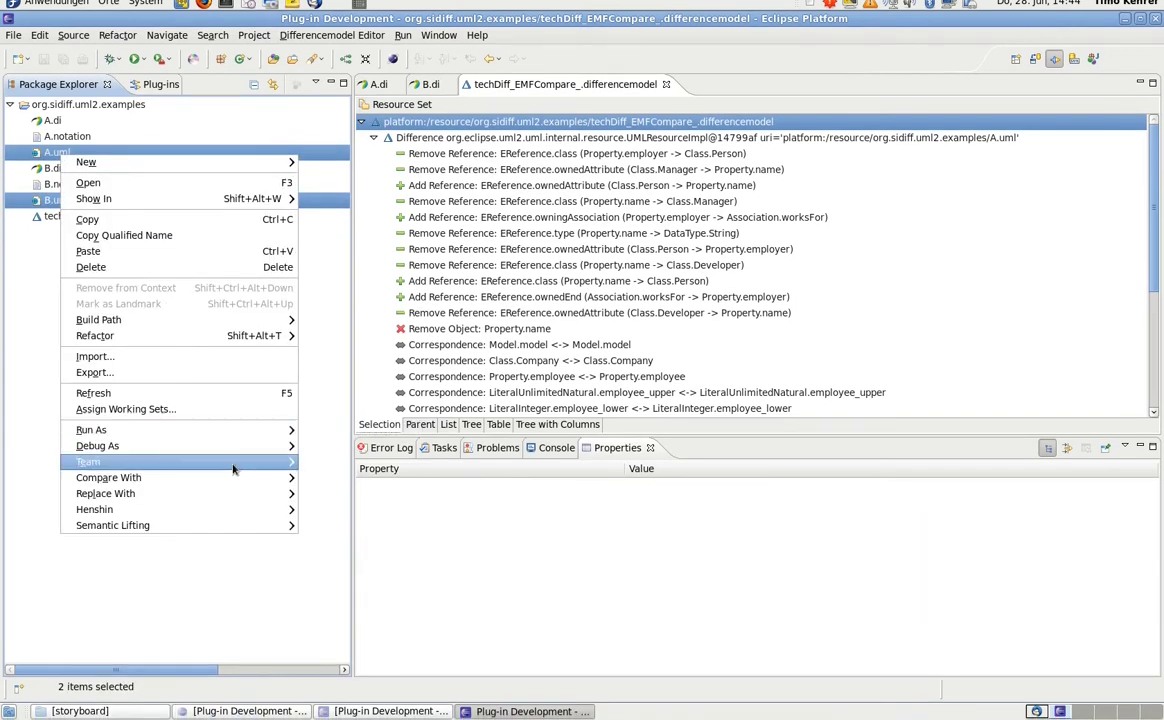
mouse_move(240, 535)
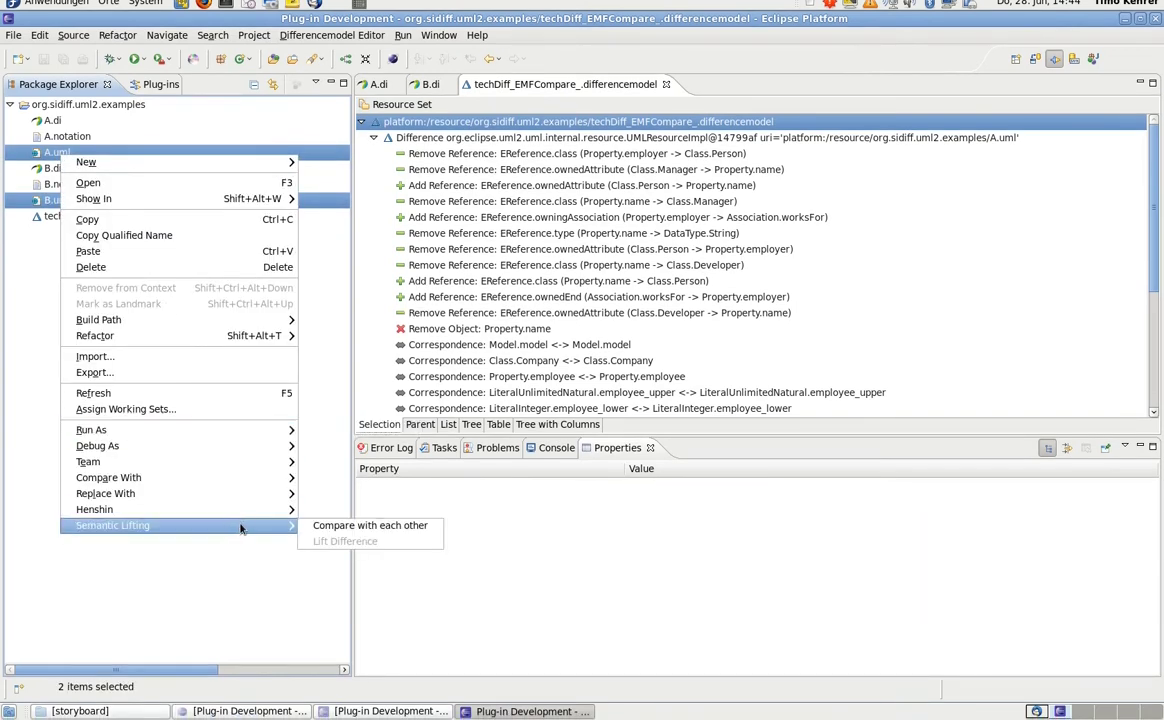
click(343, 526)
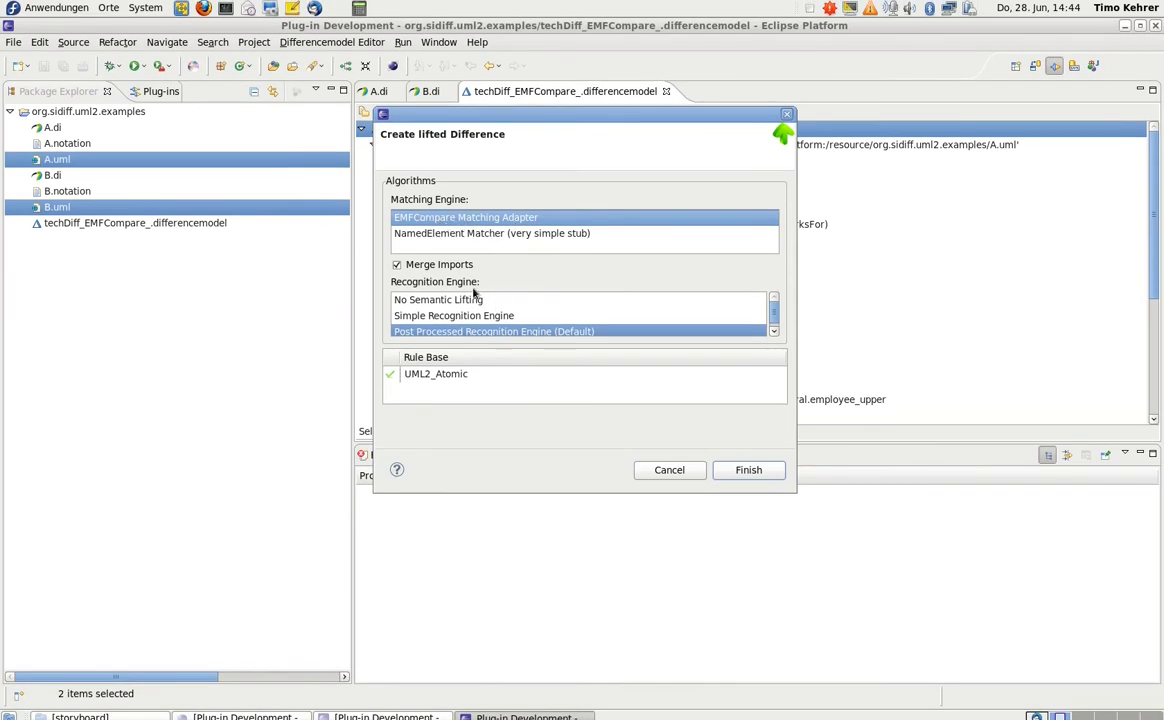
scroll(773, 320, down, 1)
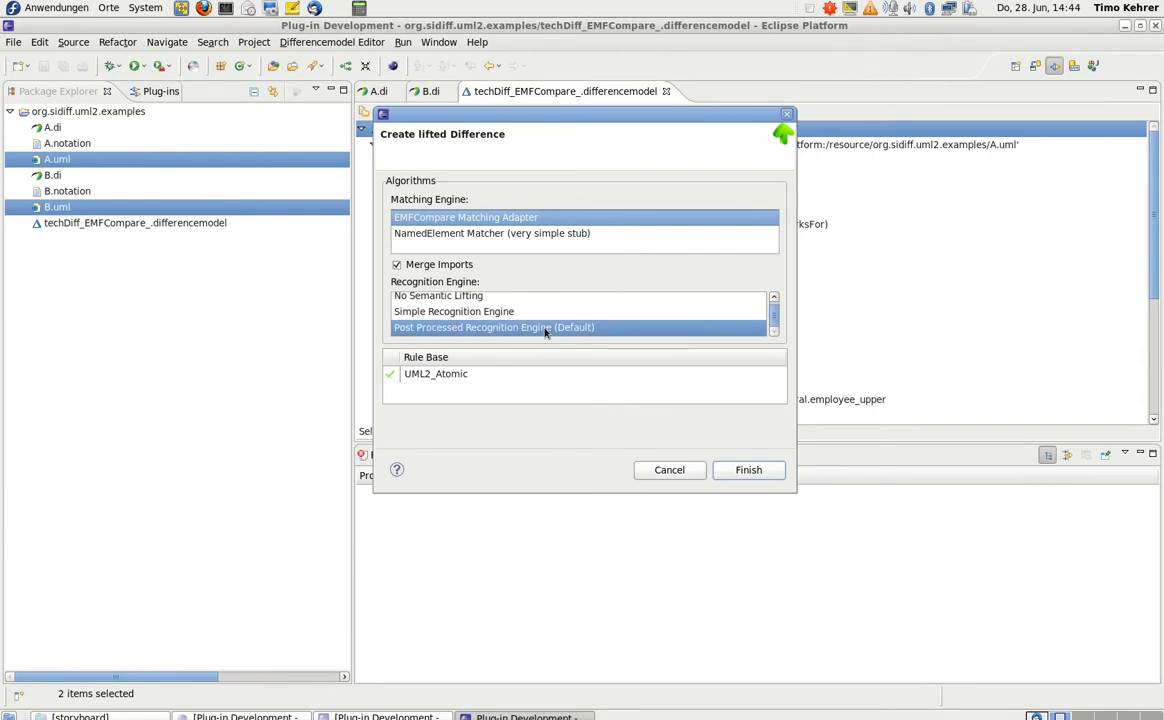
drag(580, 117, 564, 132)
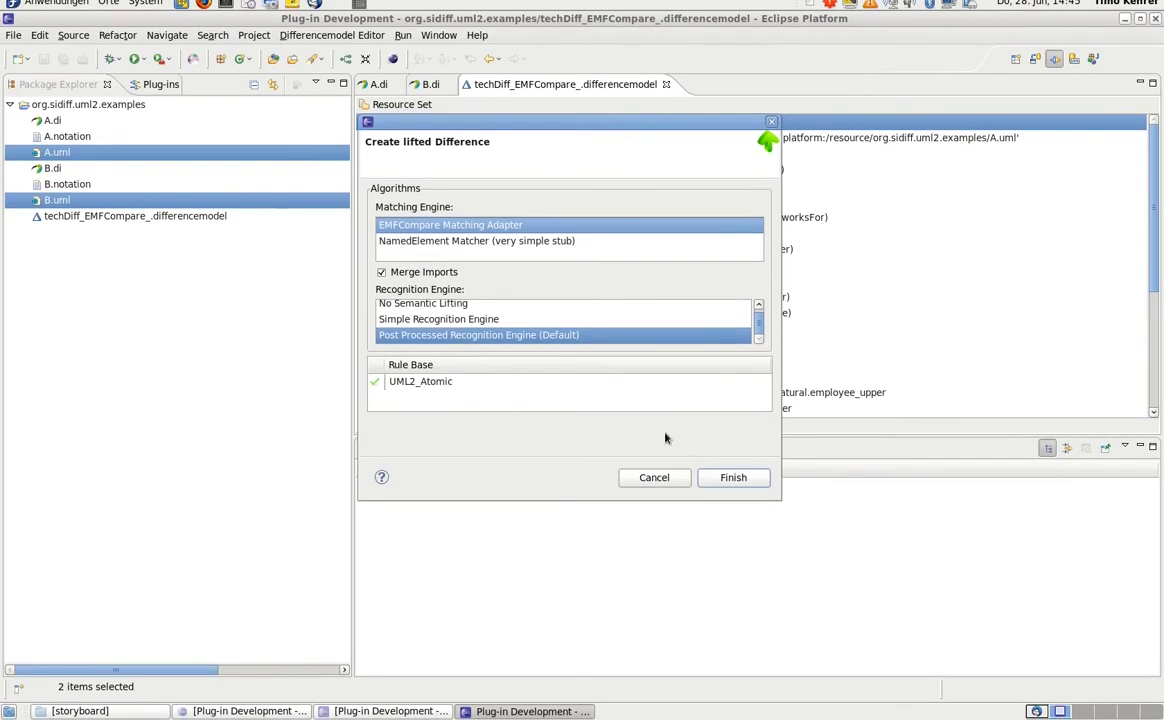
click(720, 477)
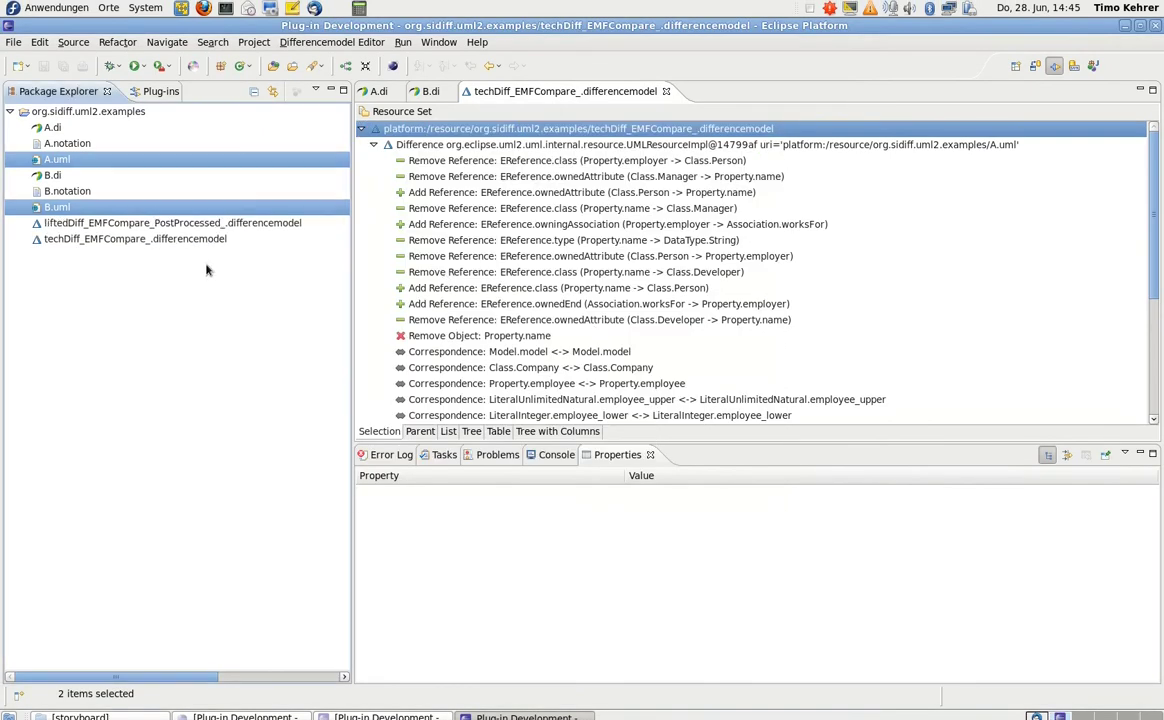
Close the technical difference, B.di and A.di editors
click(112, 222)
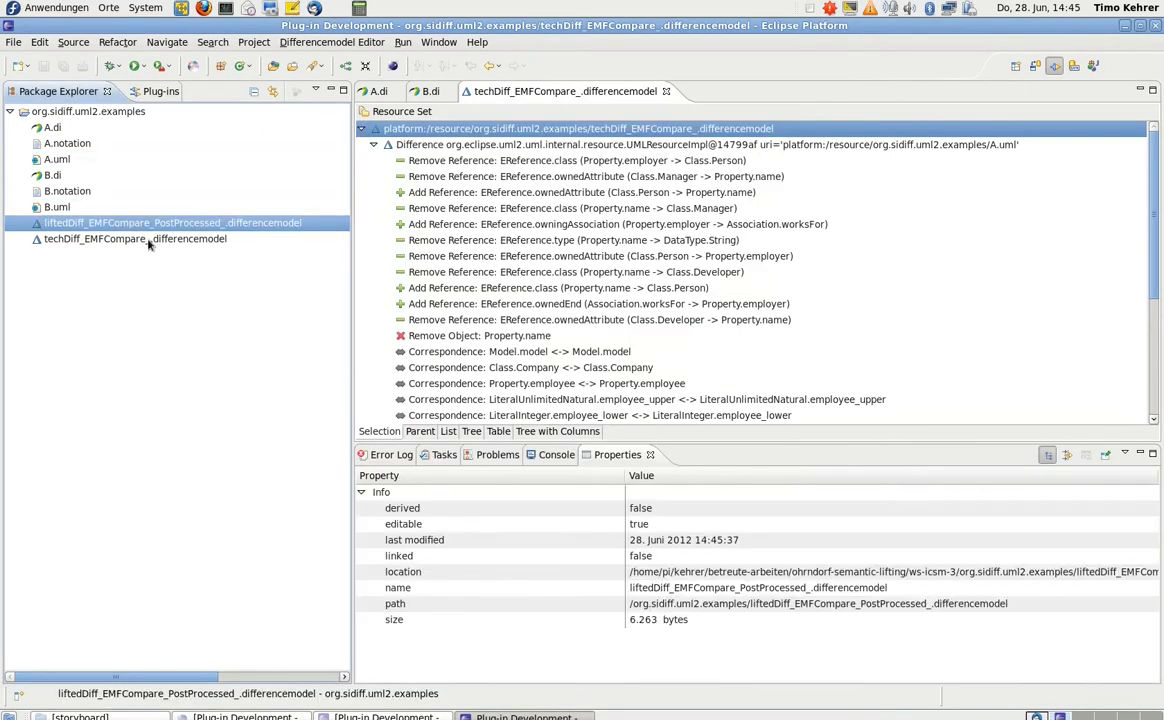
click(665, 91)
click(449, 112)
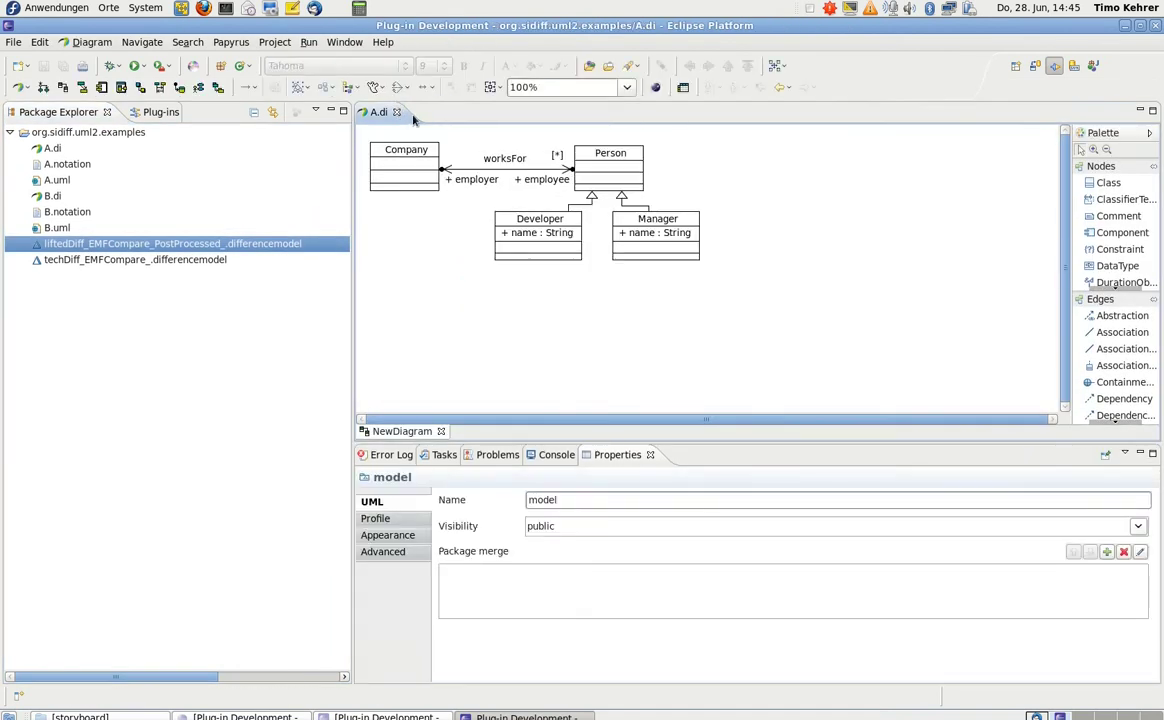
click(396, 112)
Open liftedDiff_EMFCompare_PostProcessed_.differencemodel and expand its Difference node
double_click(125, 225)
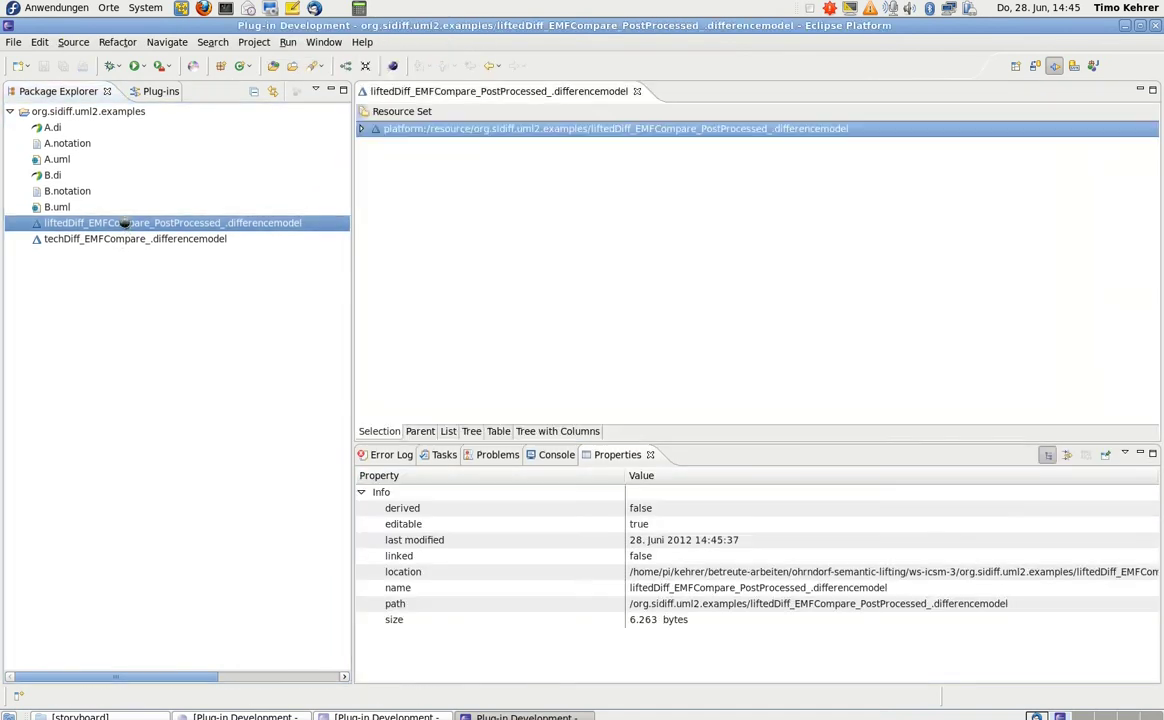
click(361, 131)
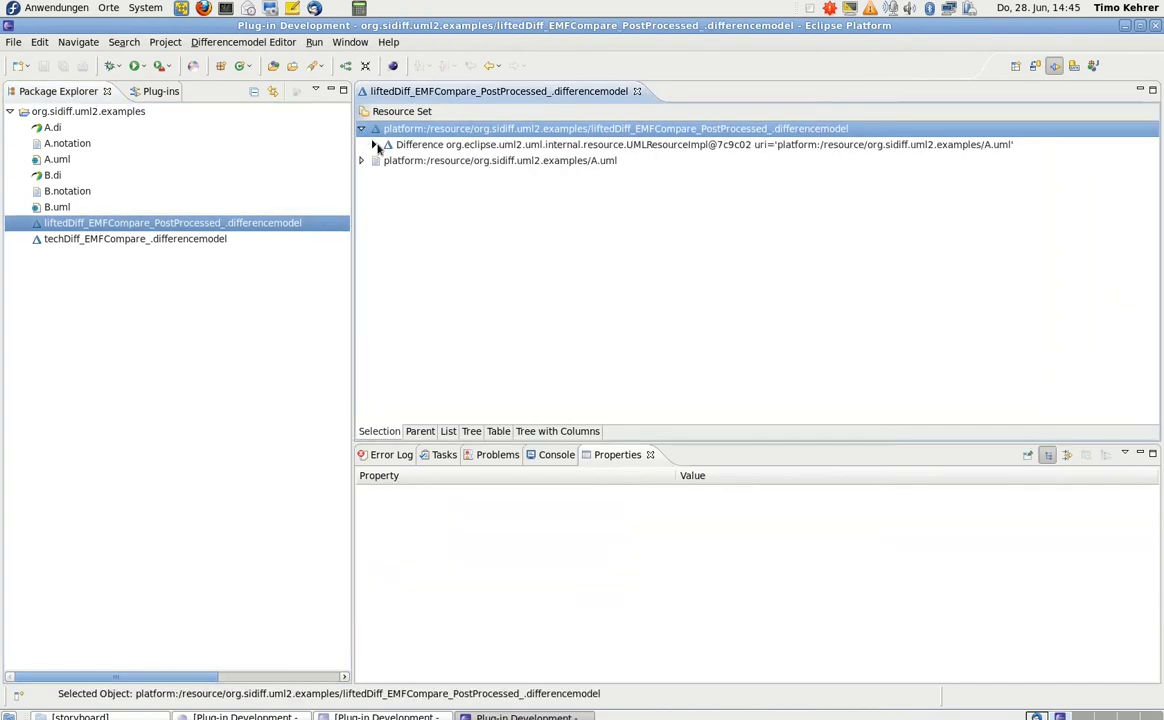
click(373, 145)
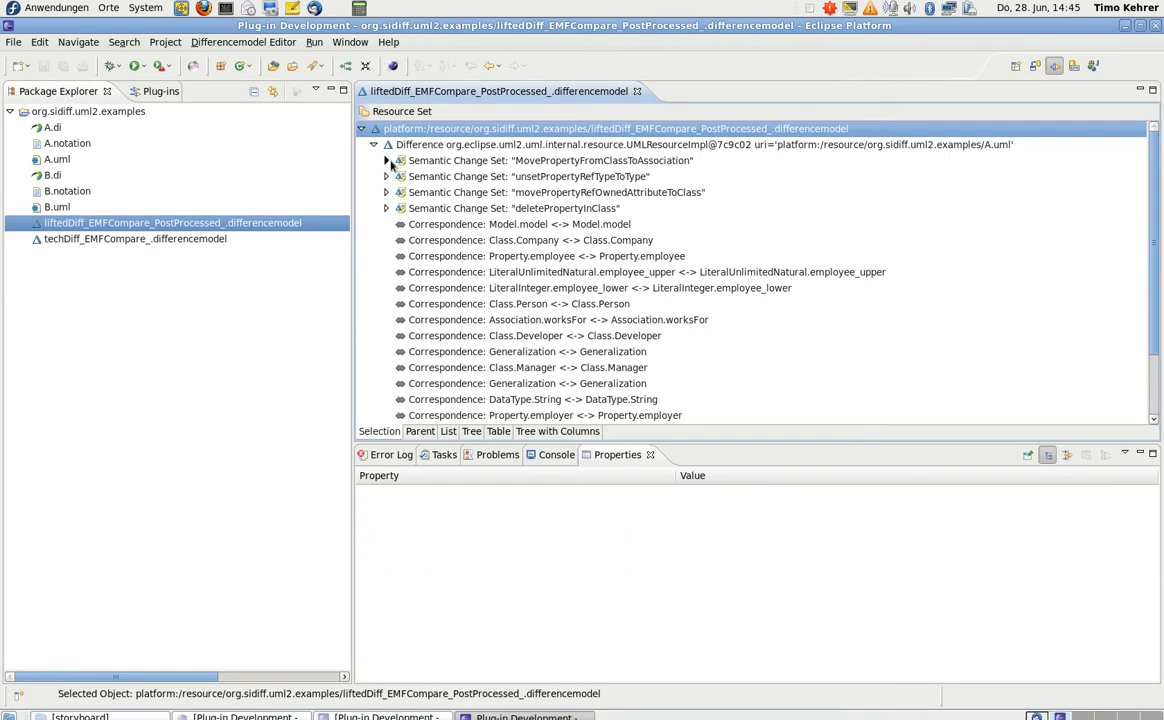
Expand all the semantic change sets of the lifted difference and examine the low-level changes grouped in each
click(386, 160)
click(386, 241)
scroll(435, 243, down, 1)
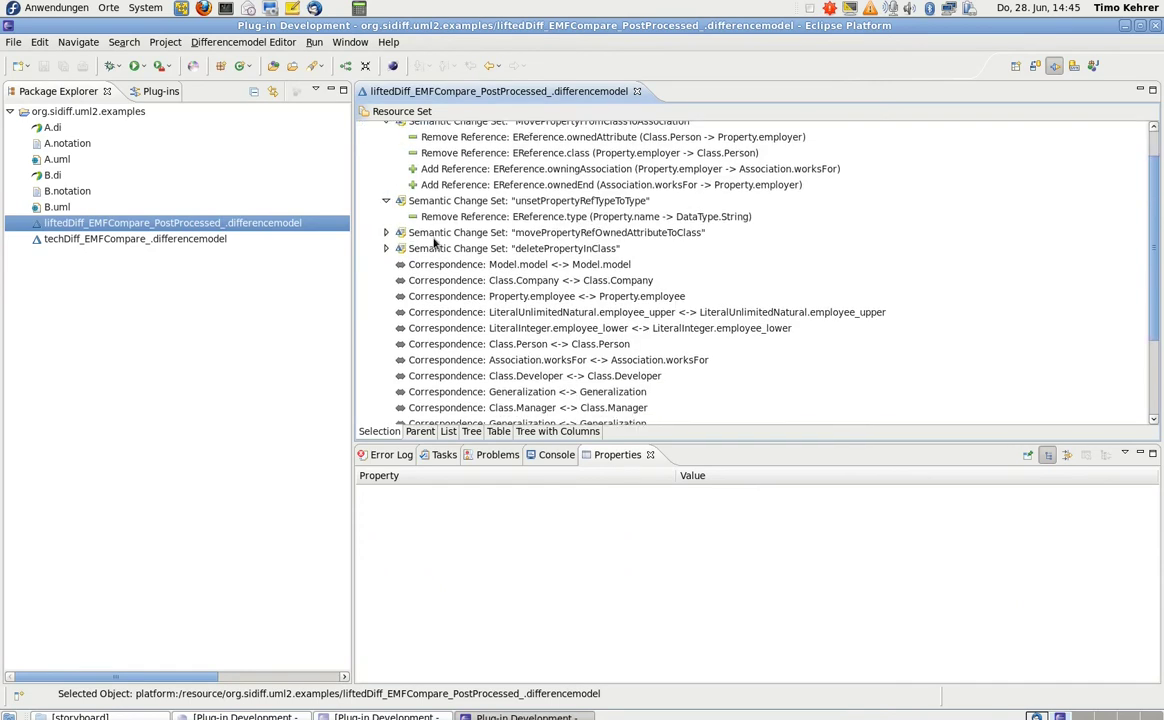
click(396, 234)
click(387, 232)
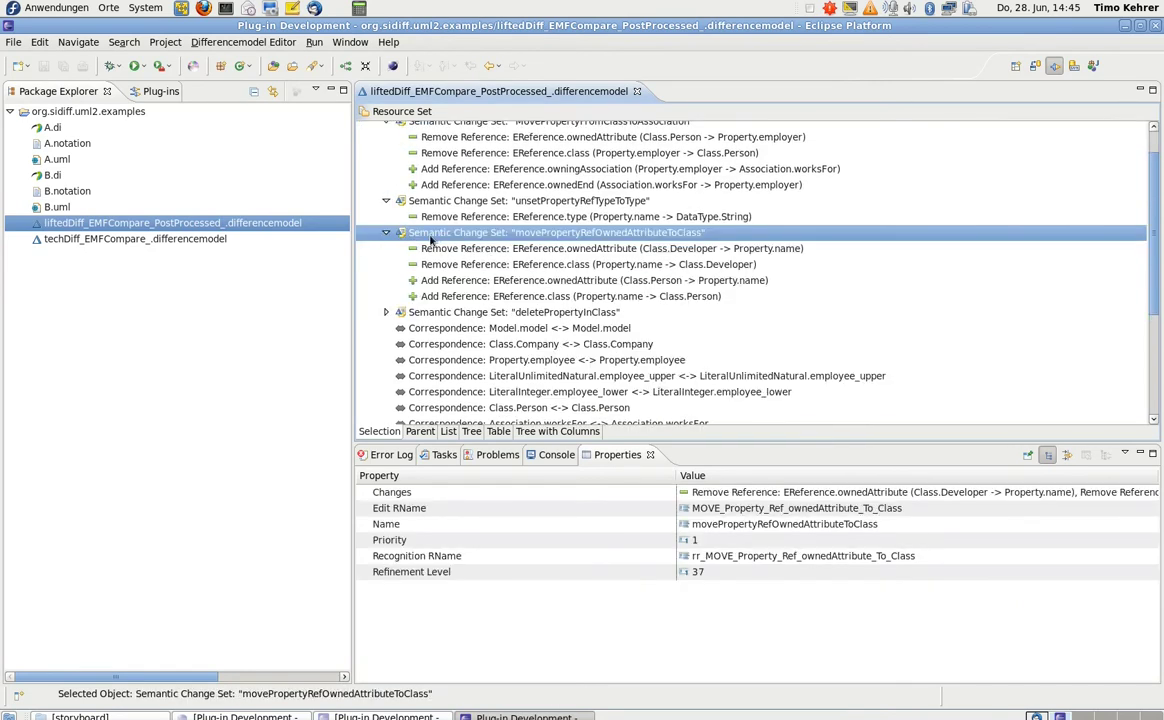
click(386, 312)
scroll(405, 280, down, 1)
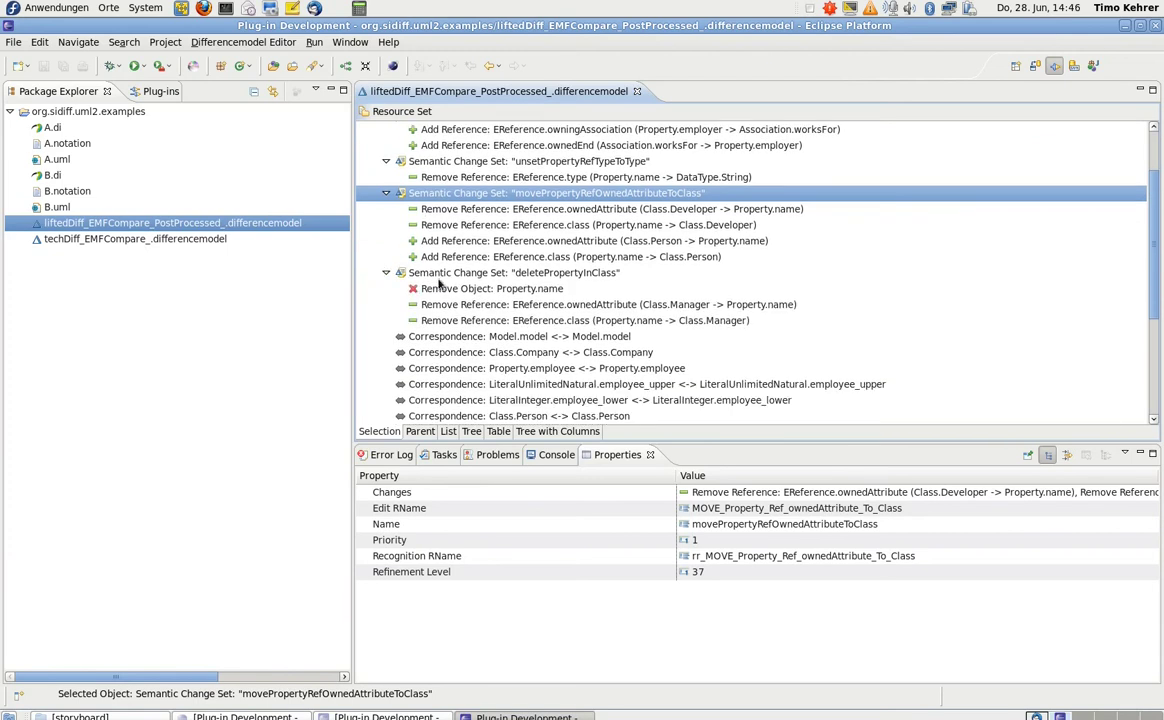
scroll(392, 268, up, 2)
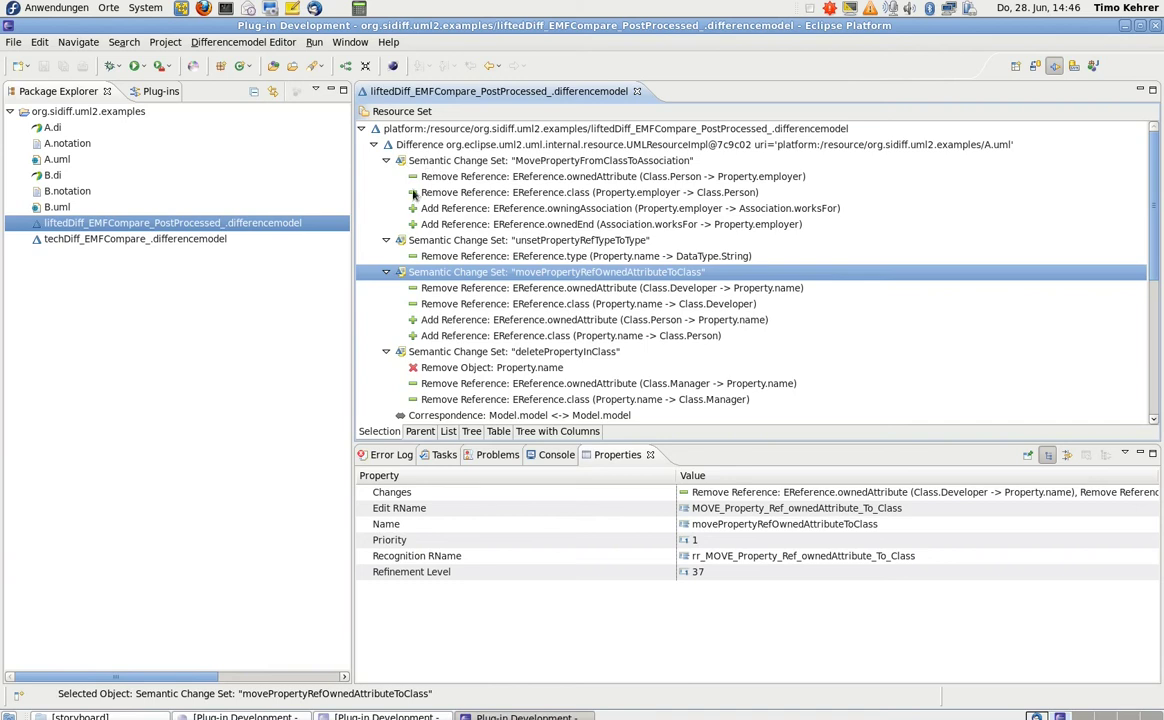
Collapse all the expanded semantic change sets in the lifted difference
click(386, 160)
click(386, 176)
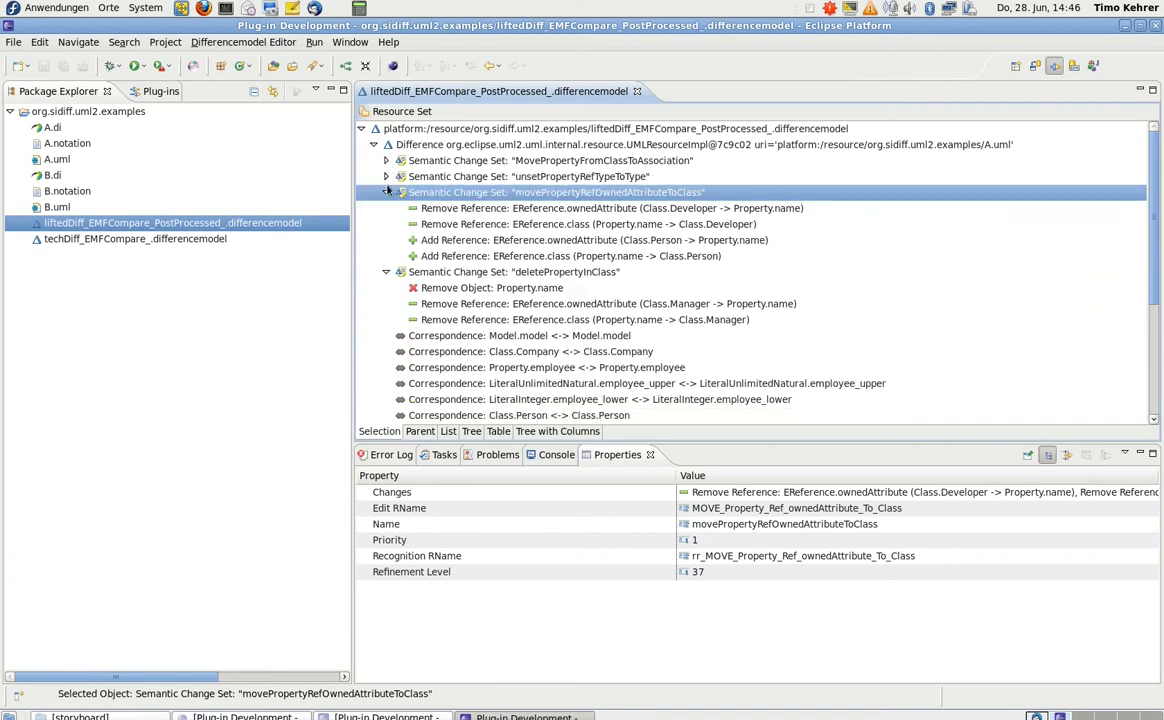
click(386, 192)
click(386, 208)
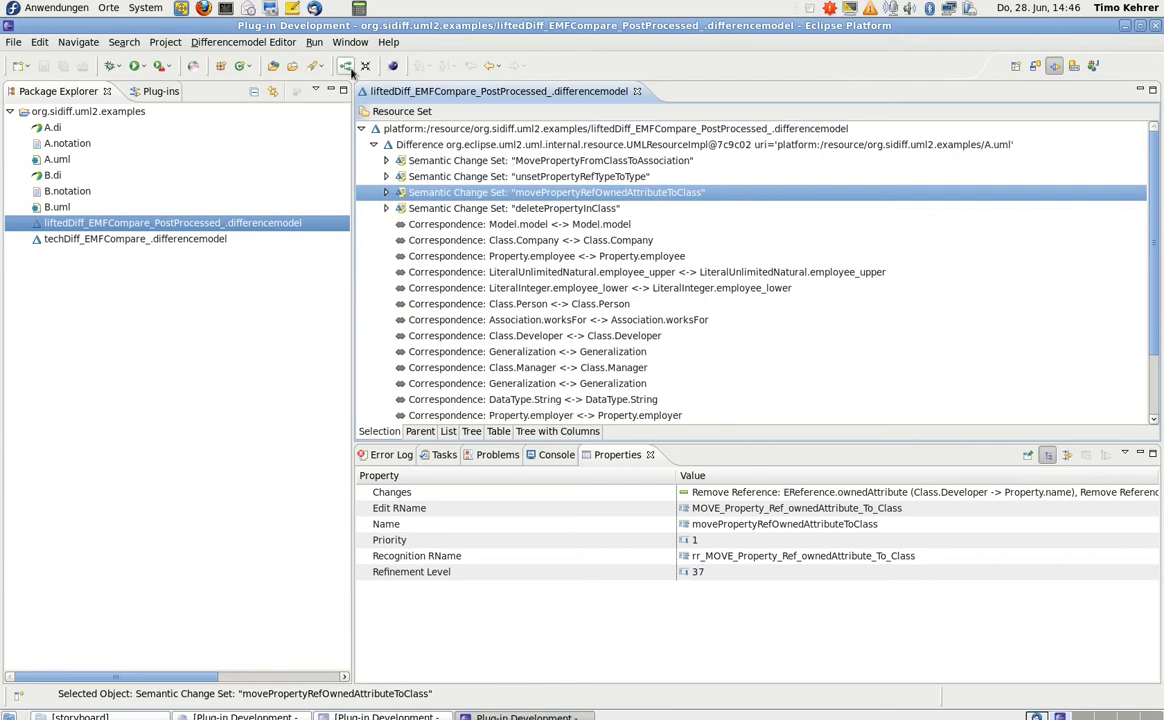
Show the A.di and B.di diagrams beside the lifted difference, narrow the Package Explorer and widen the difference editor
click(315, 64)
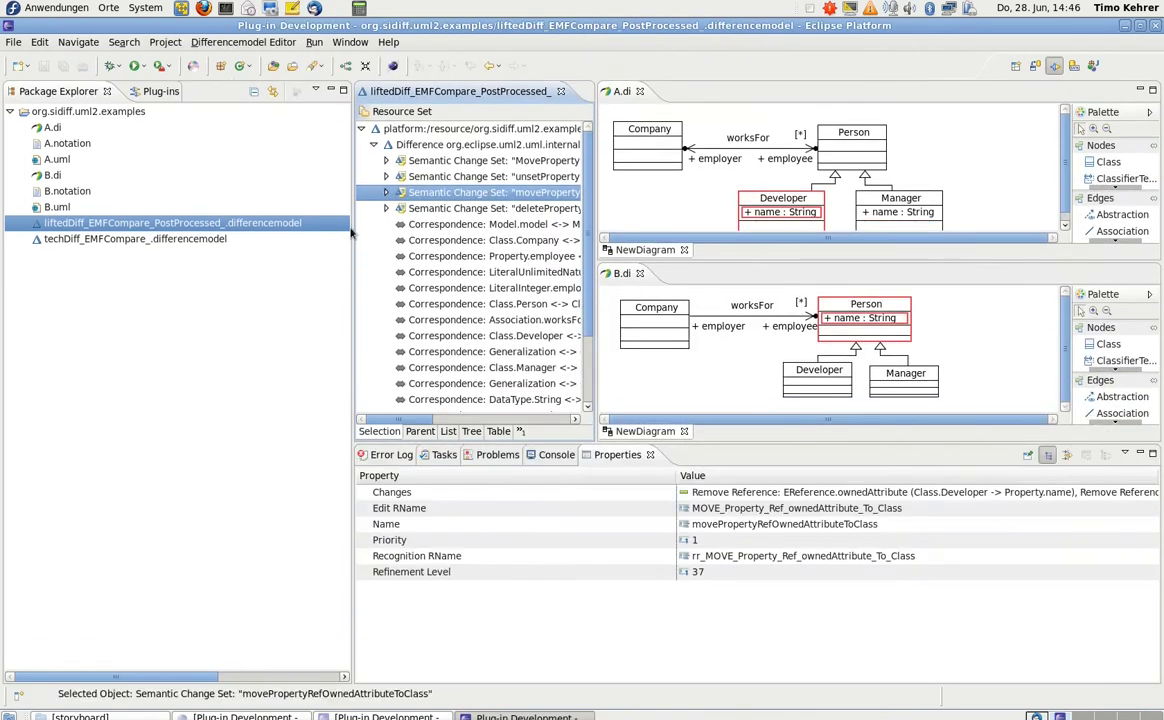
drag(352, 229, 166, 223)
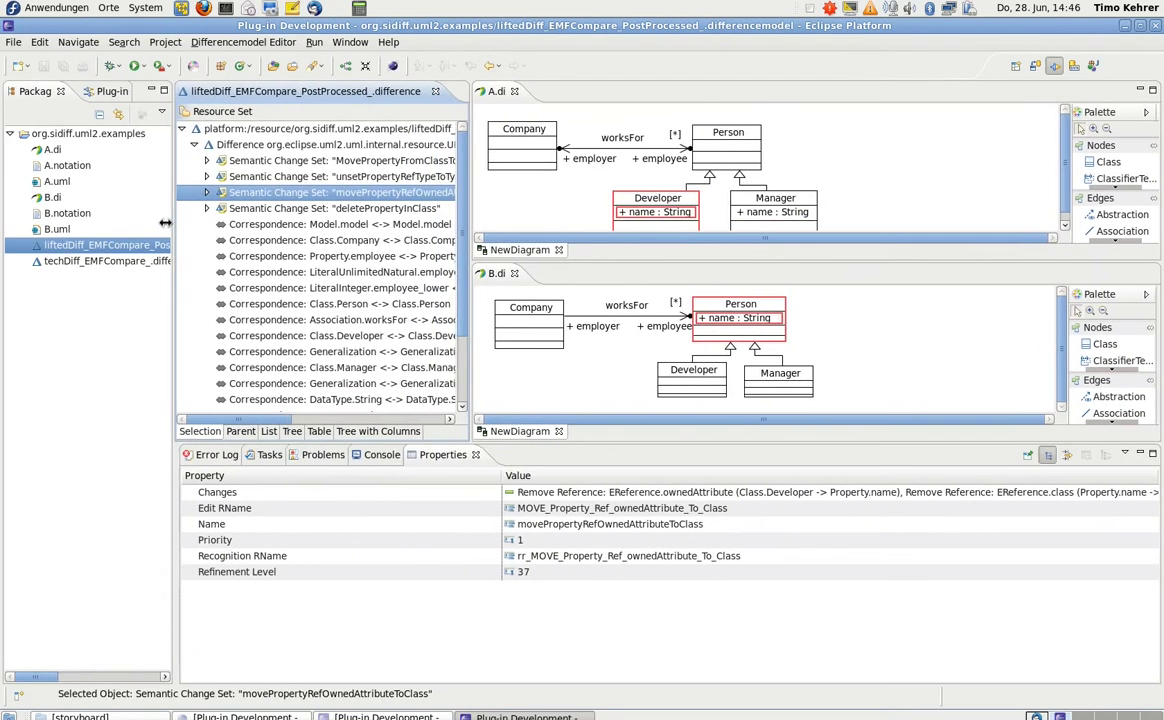
drag(466, 218, 588, 200)
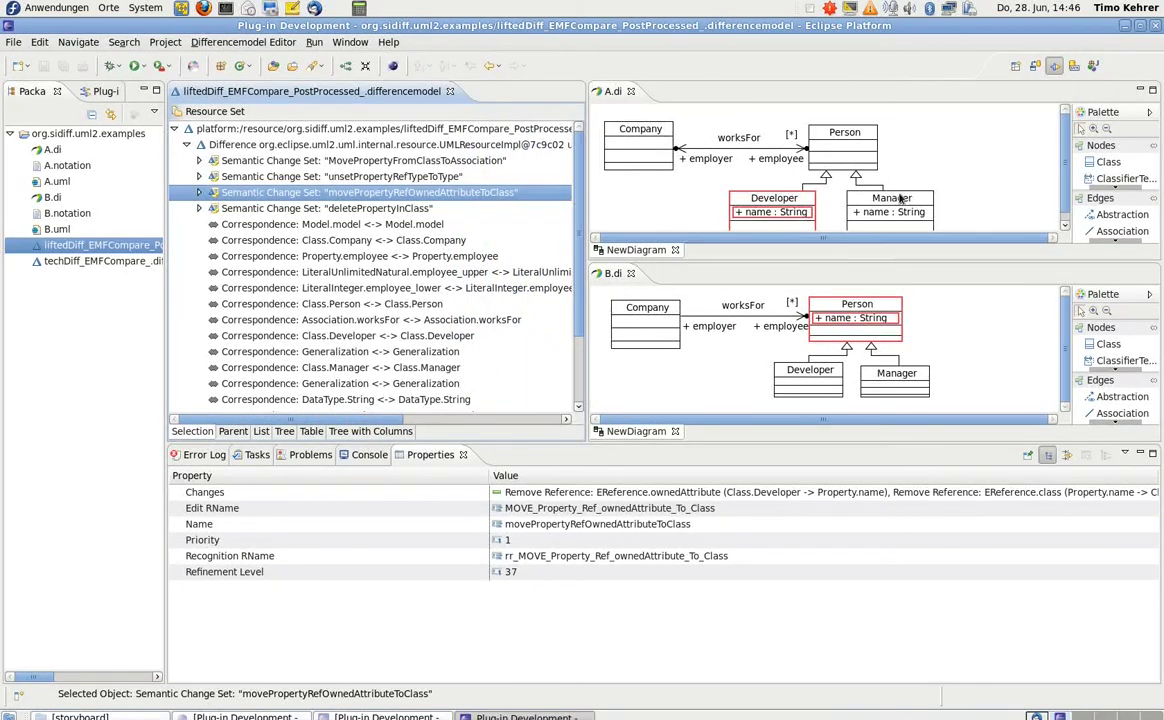
Select each of the four semantic change sets in turn and examine the elements it highlights in the A.di and B.di diagrams
scroll(820, 180, down, 1)
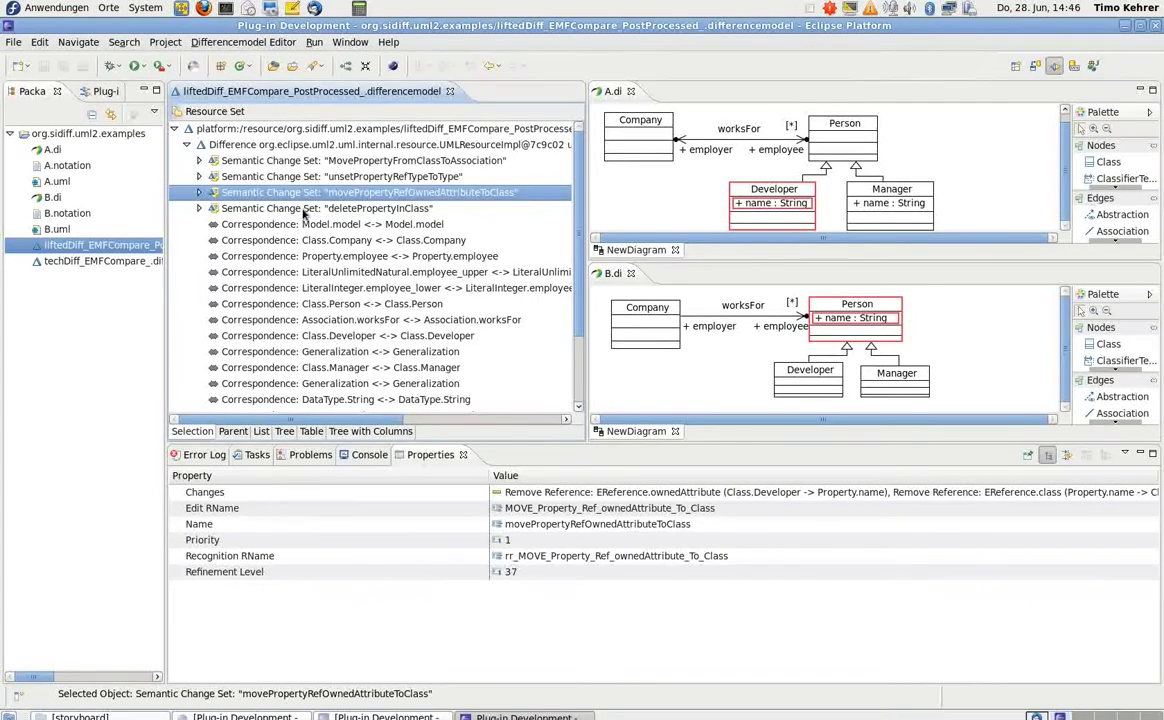
click(366, 161)
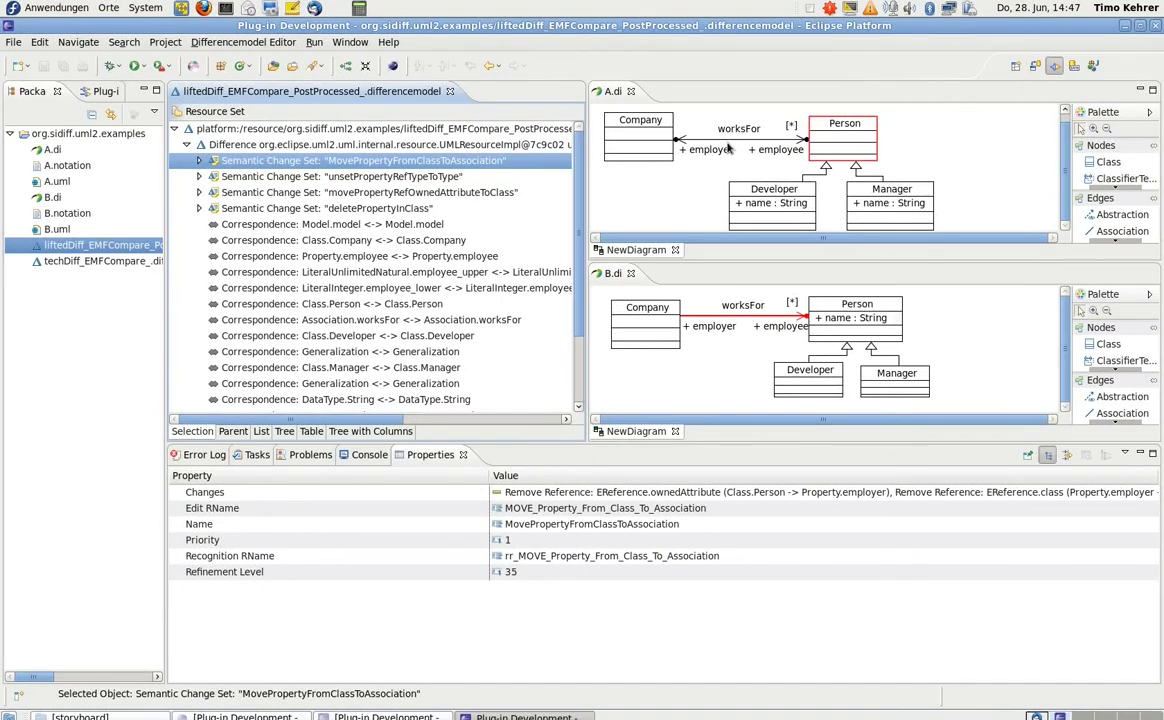
drag(729, 147, 786, 150)
click(387, 210)
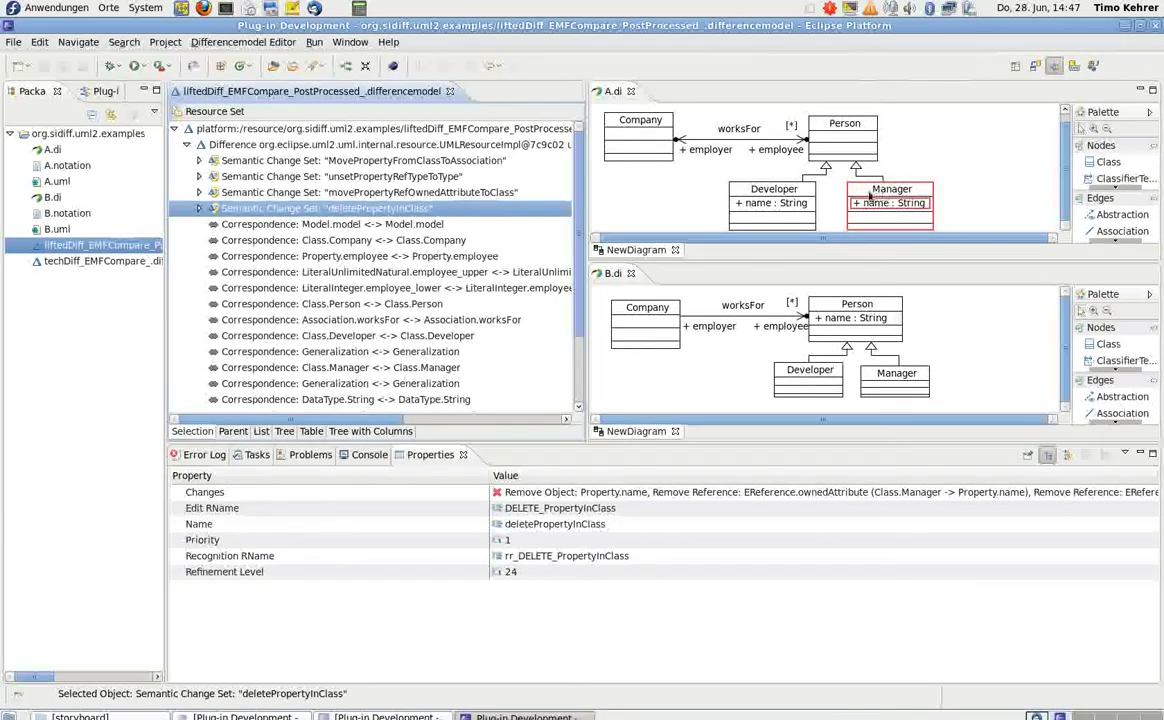
click(376, 177)
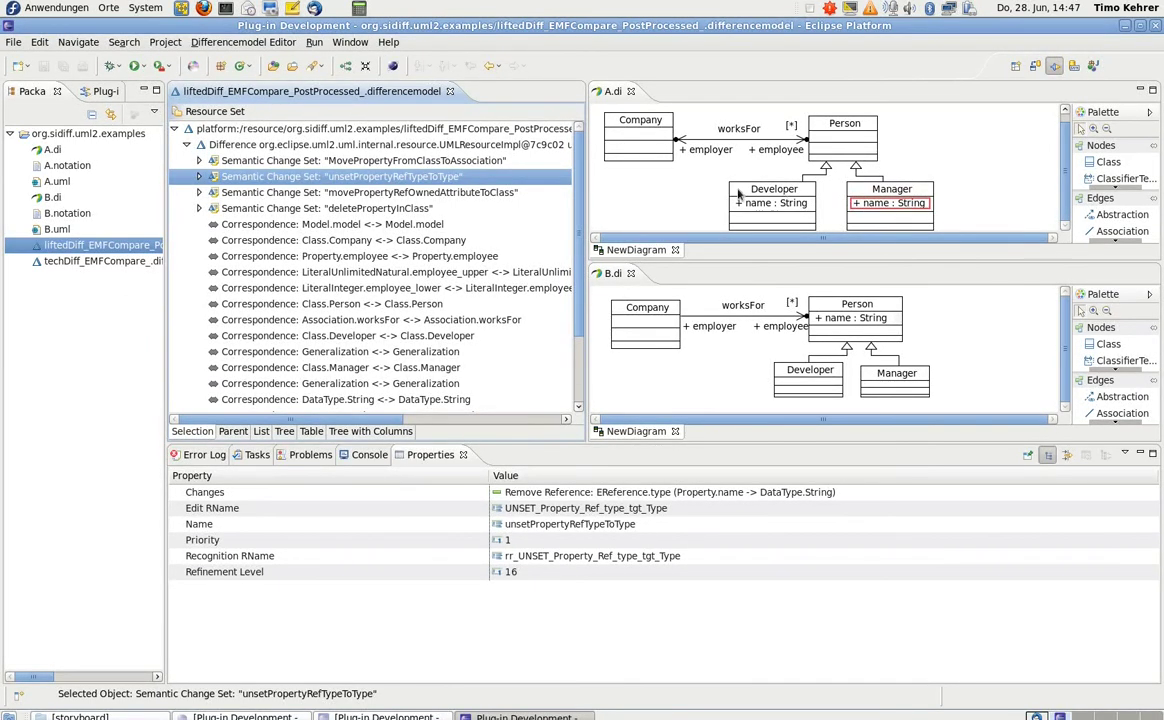
click(405, 193)
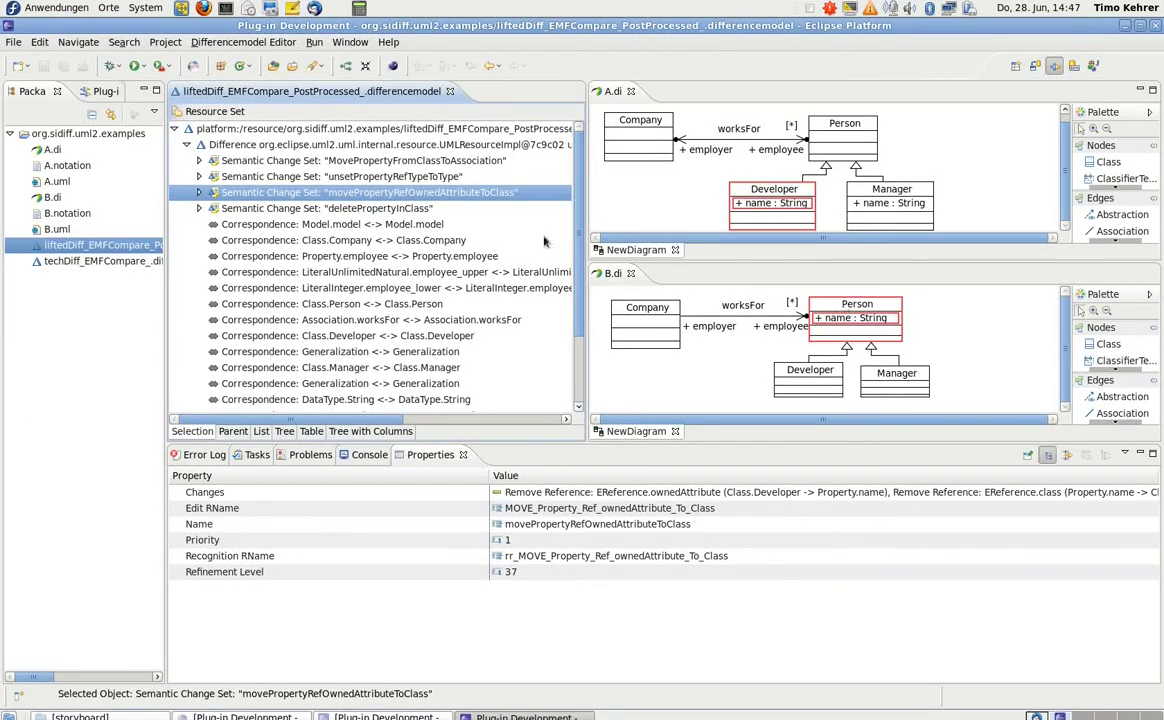
Contrast MovePropertyFromClassToAssociation with the other three semantic change sets, selecting unsetPropertyRefTypeToType, movePropertyRefOwnedAttributeToClass and deletePropertyInClass together
click(320, 177)
click(296, 160)
click(292, 177)
click(318, 192)
click(349, 161)
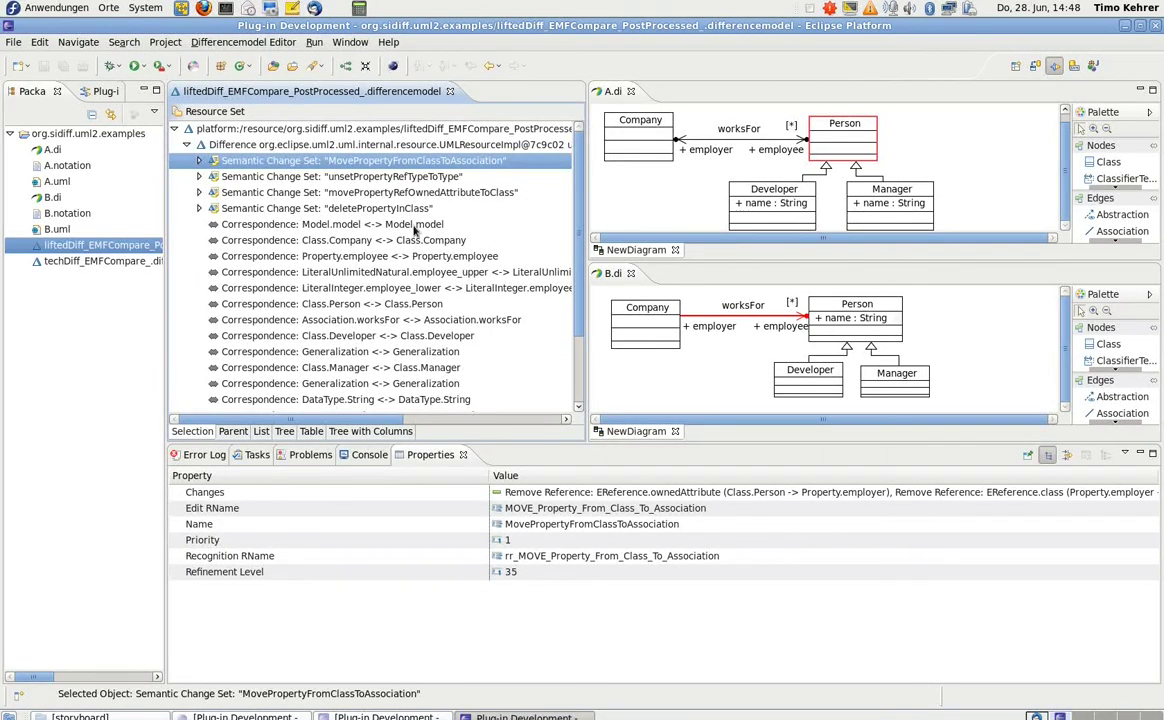
key(Down)
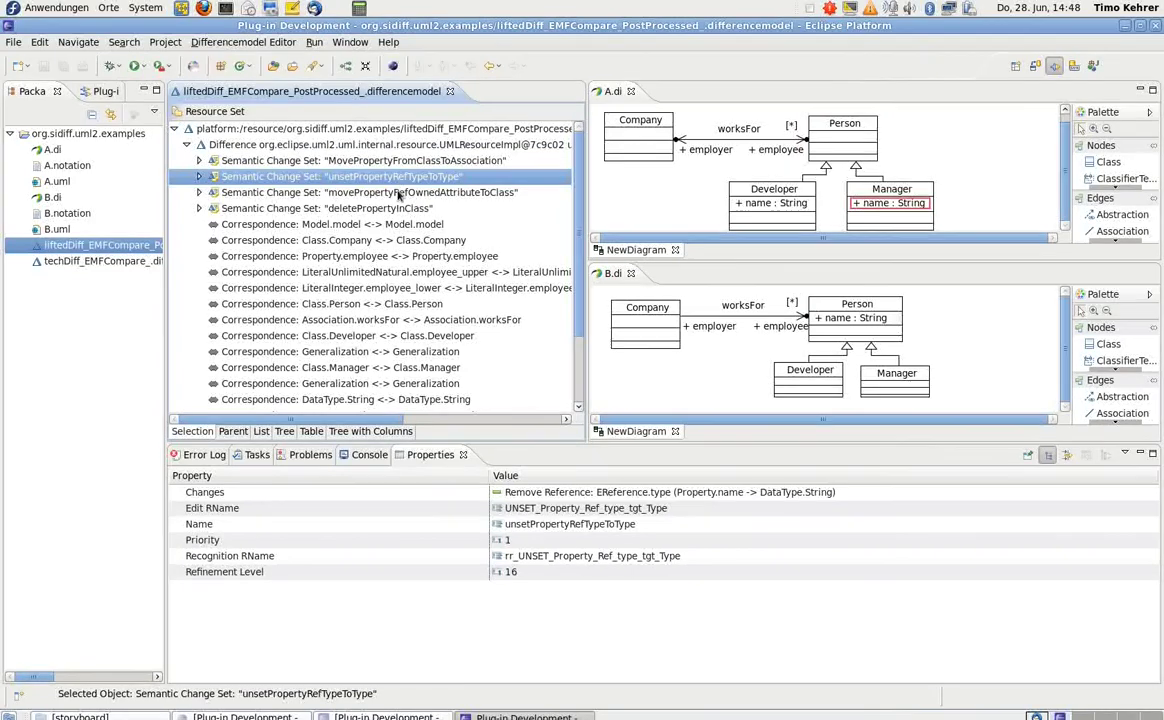
shift+click(399, 192)
shift+click(393, 212)
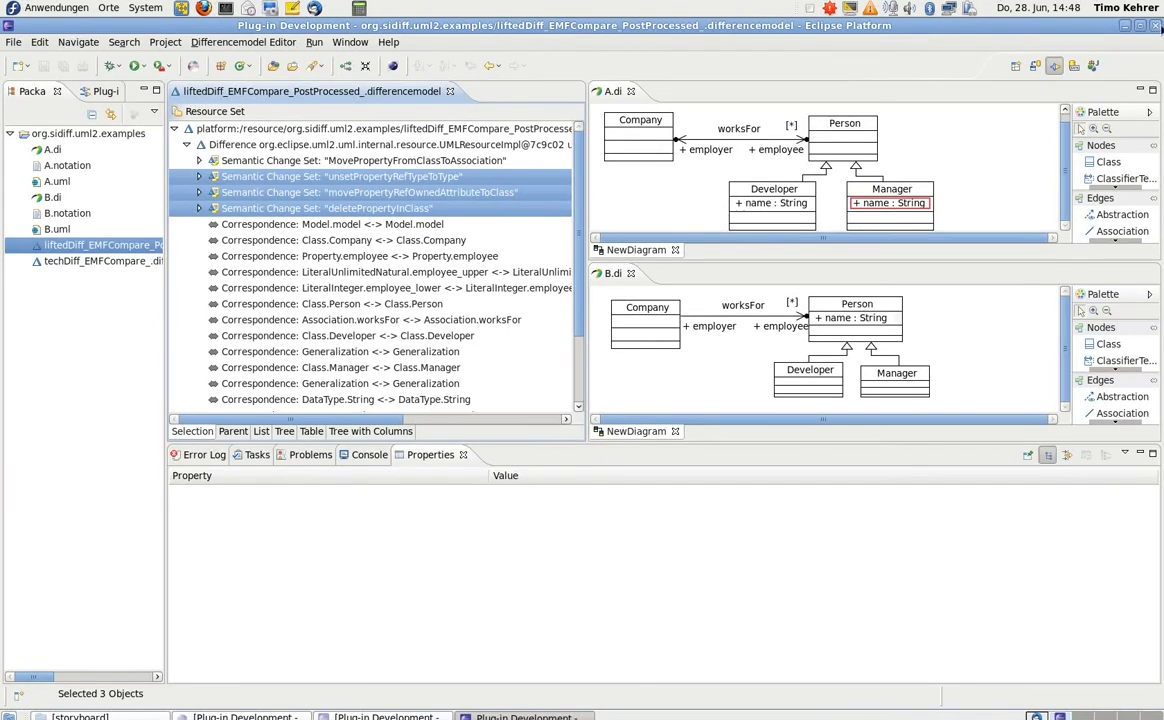
Exit this Eclipse instance and switch to the other Plug-in Development window that holds the edit and recognition rule projects
click(1155, 26)
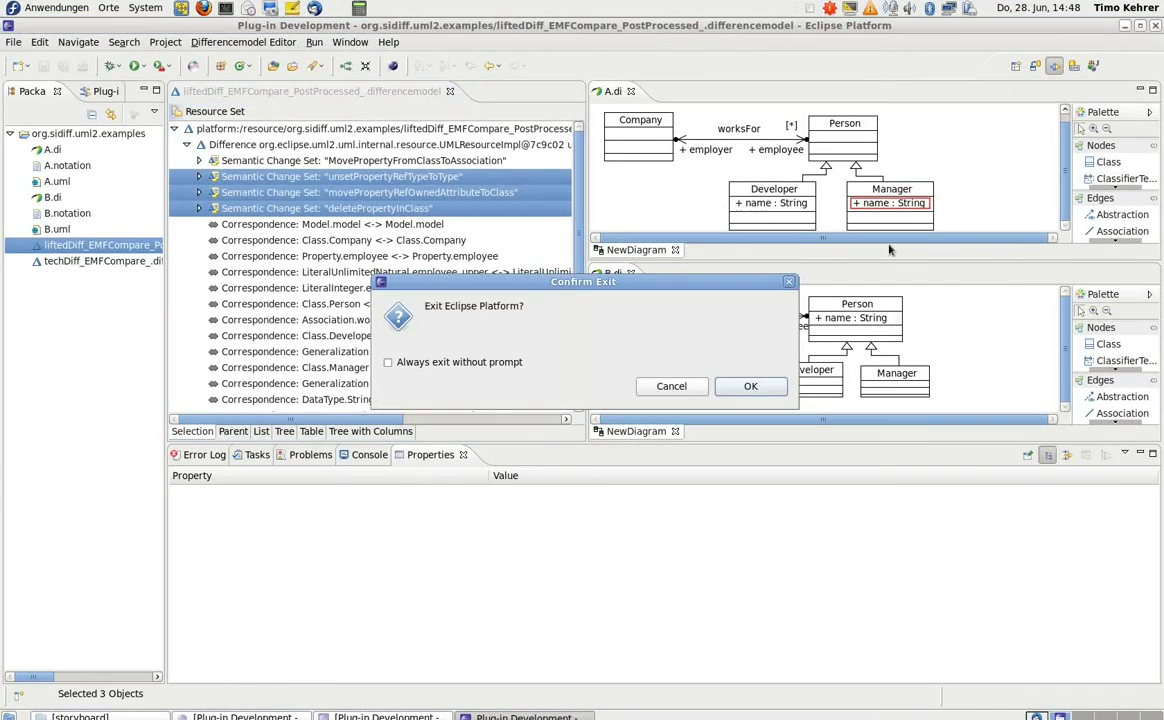
click(752, 386)
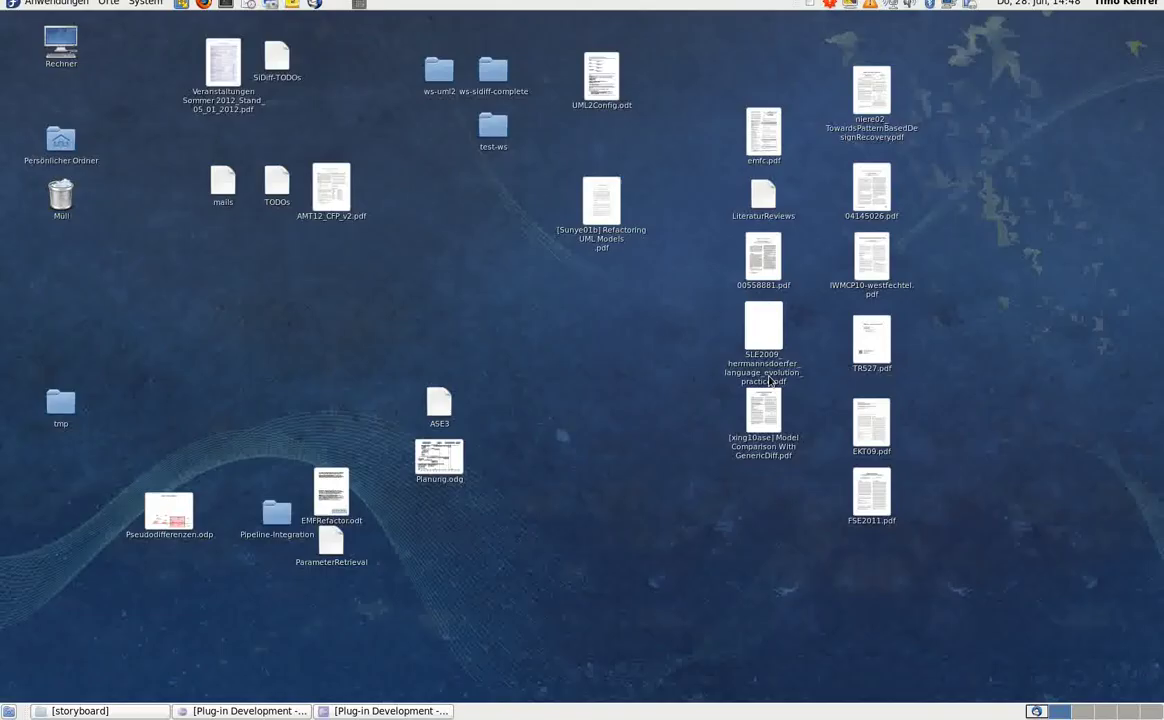
click(414, 711)
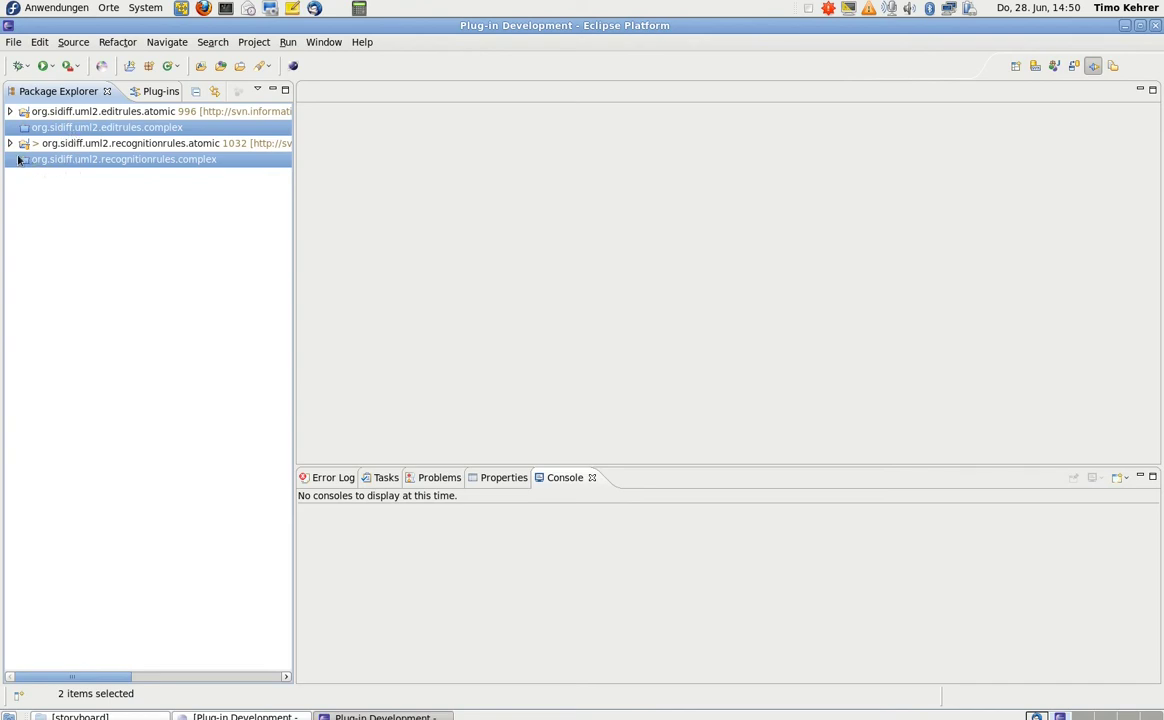
Open the closed project org.sidiff.uml2.editrules.complex
click(43, 132)
click(49, 113)
click(50, 129)
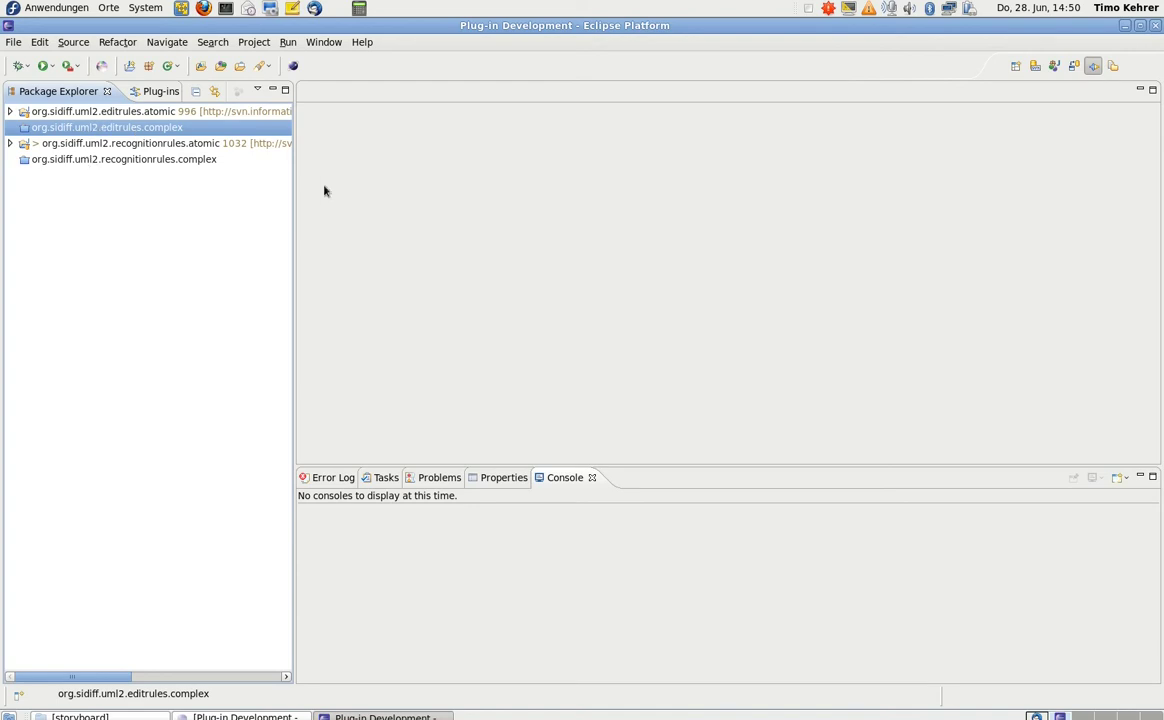
right_click(107, 134)
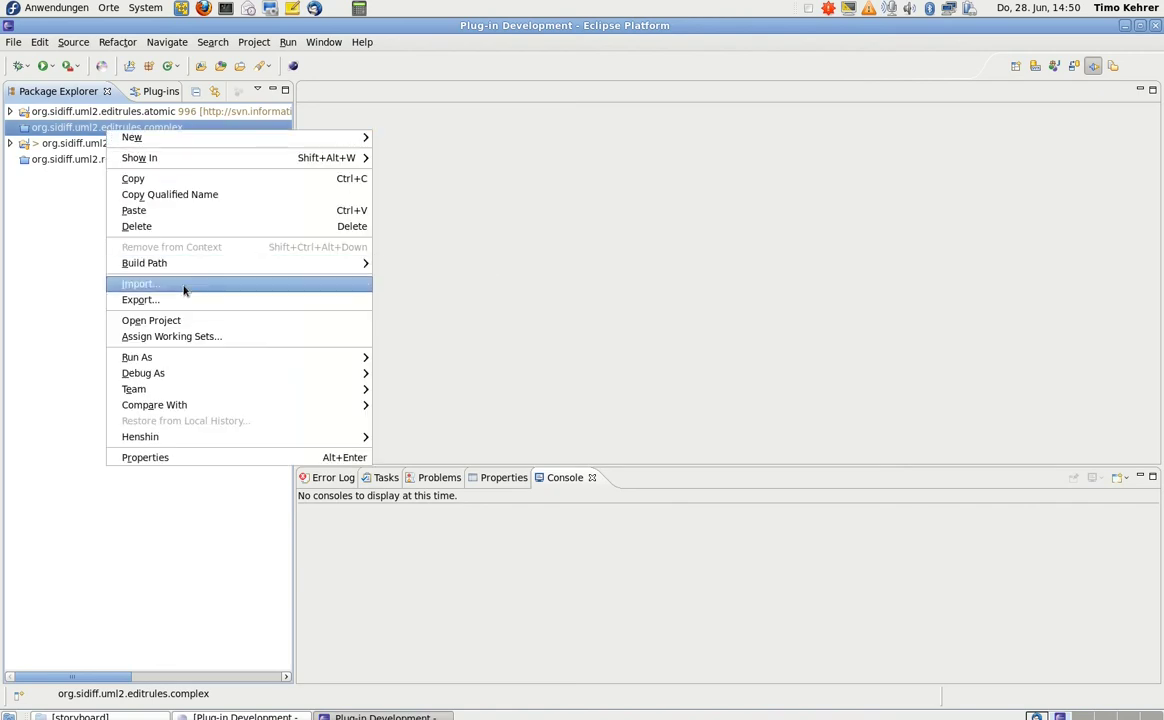
click(171, 319)
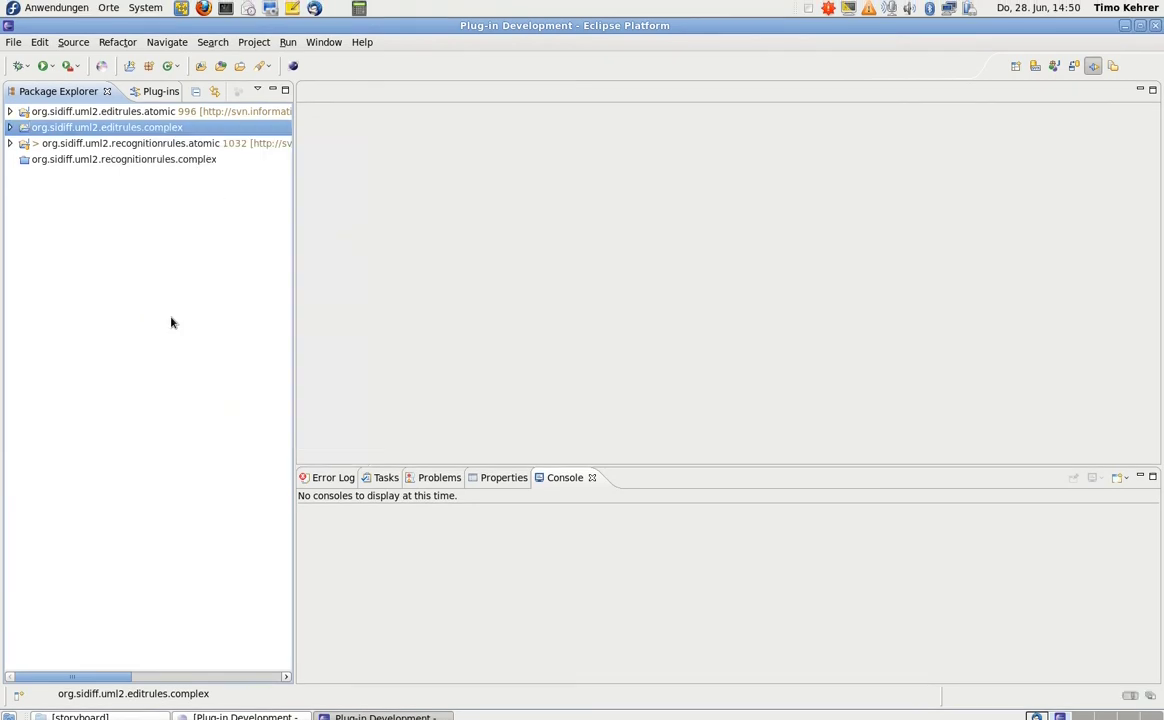
Expand the editrules.complex project and its transformation folder, and widen the Package Explorer
click(10, 128)
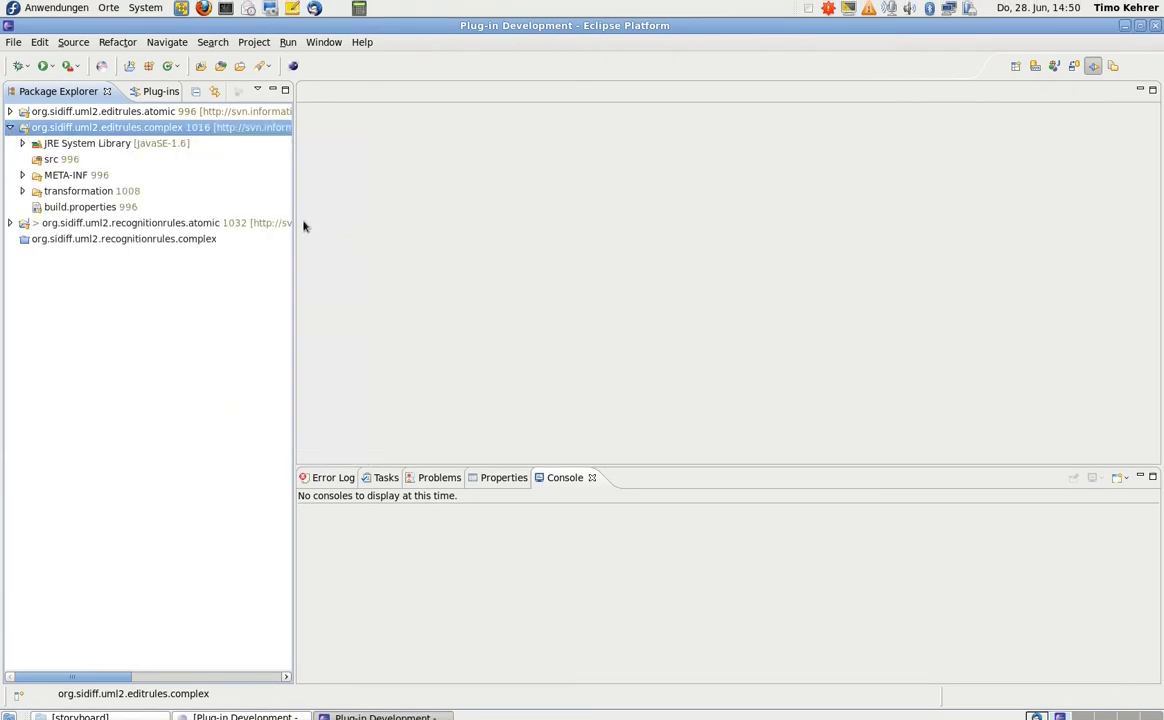
drag(302, 213, 347, 212)
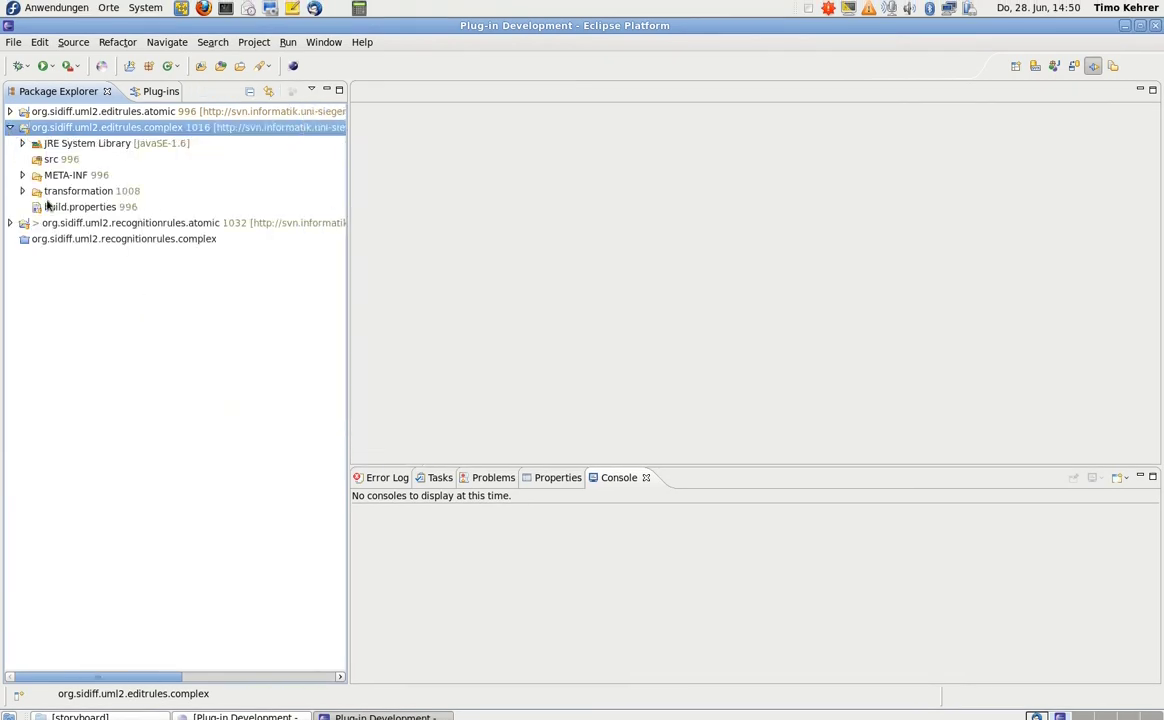
click(22, 191)
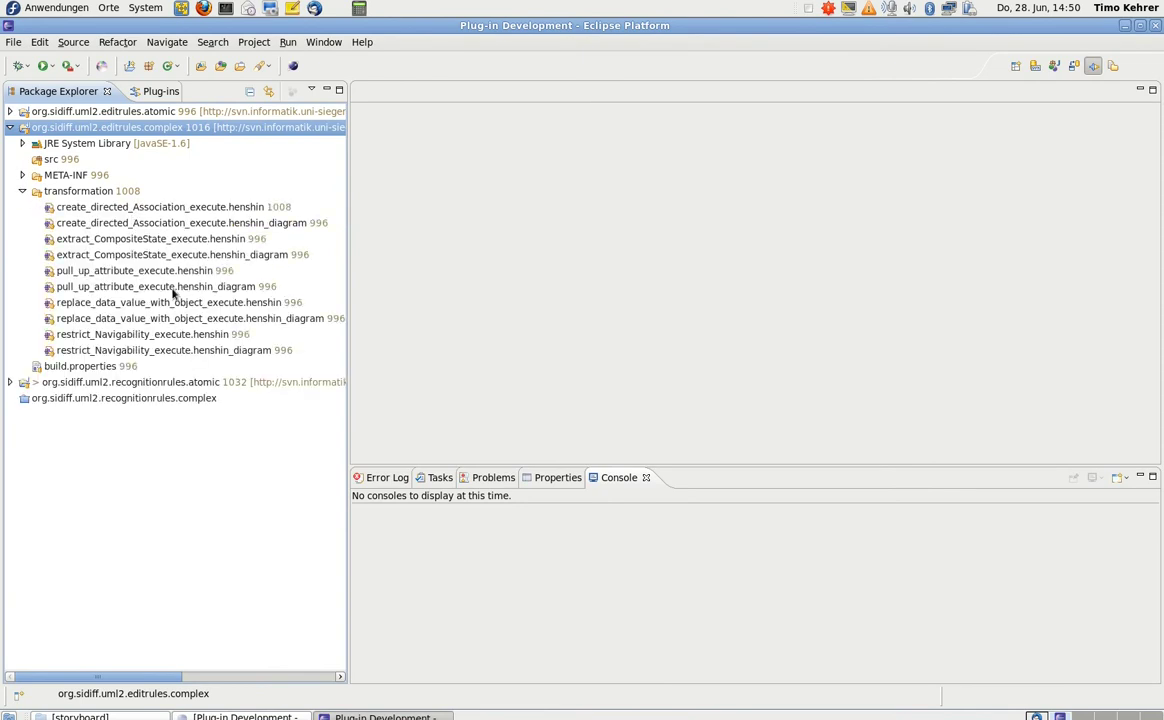
Open restrict_Navigability_execute.henshin_diagram from the transformation folder to view the restrictNavigability rule
click(101, 256)
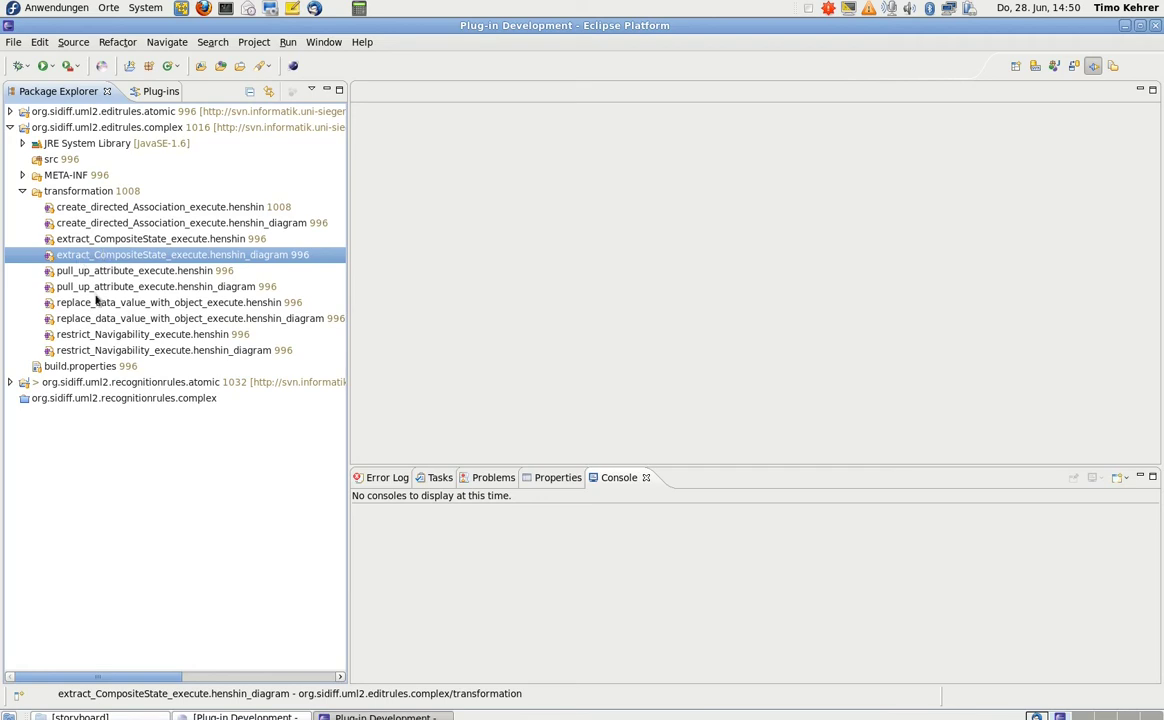
click(145, 288)
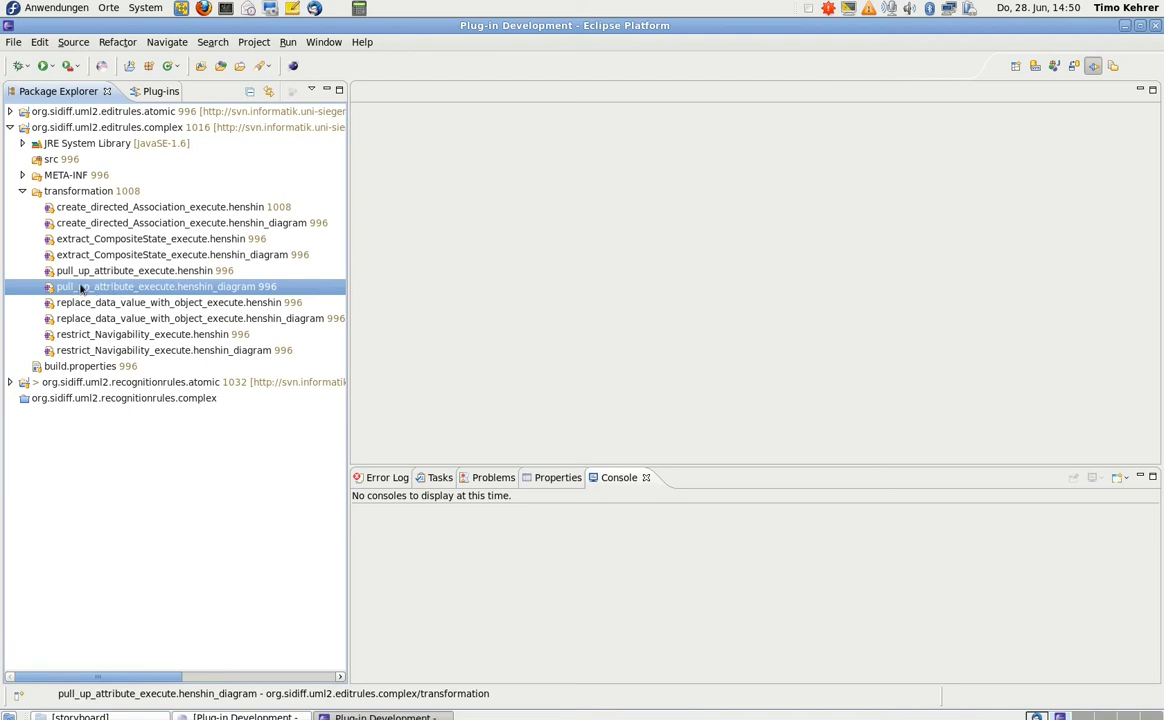
click(110, 352)
double_click(109, 352)
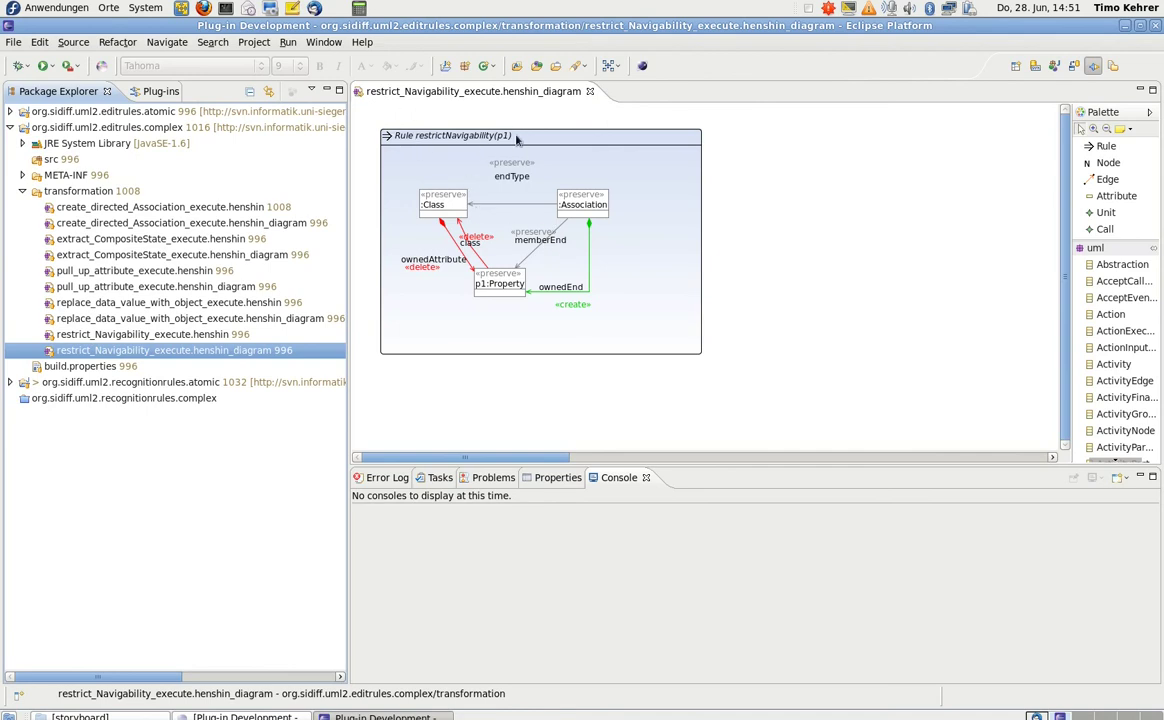
Open pull_up_attribute_execute.henshin_diagram and enlarge the editor area so both of its rules fit
click(143, 287)
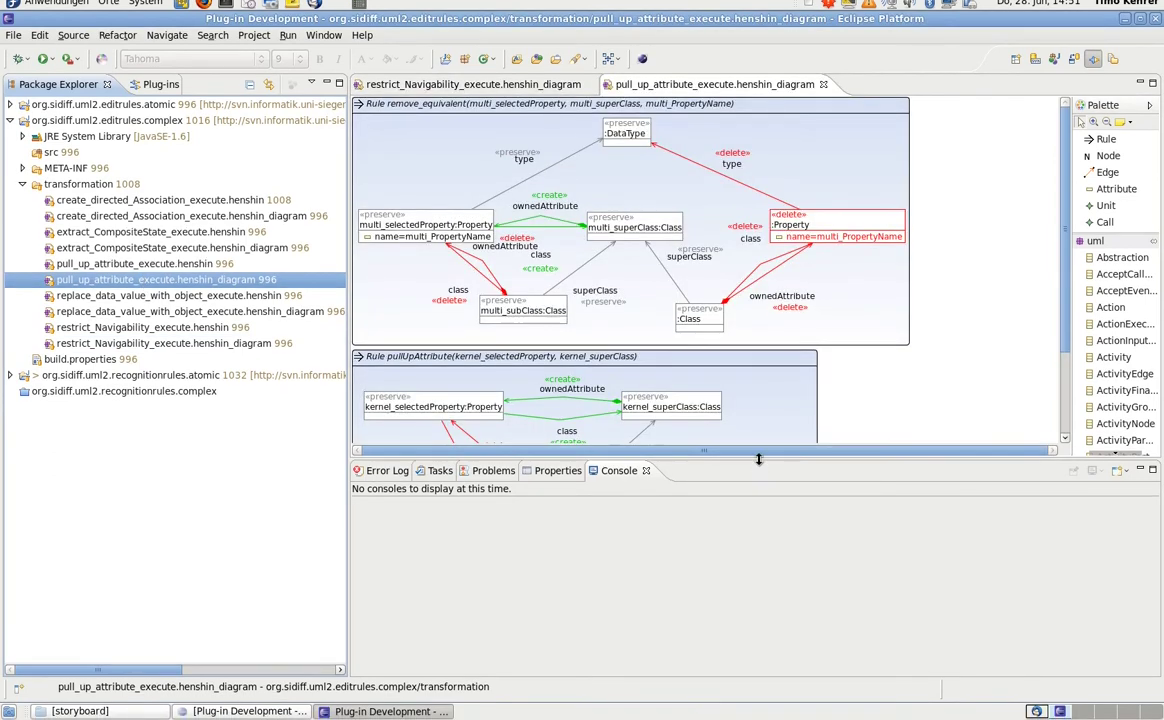
drag(758, 459, 764, 580)
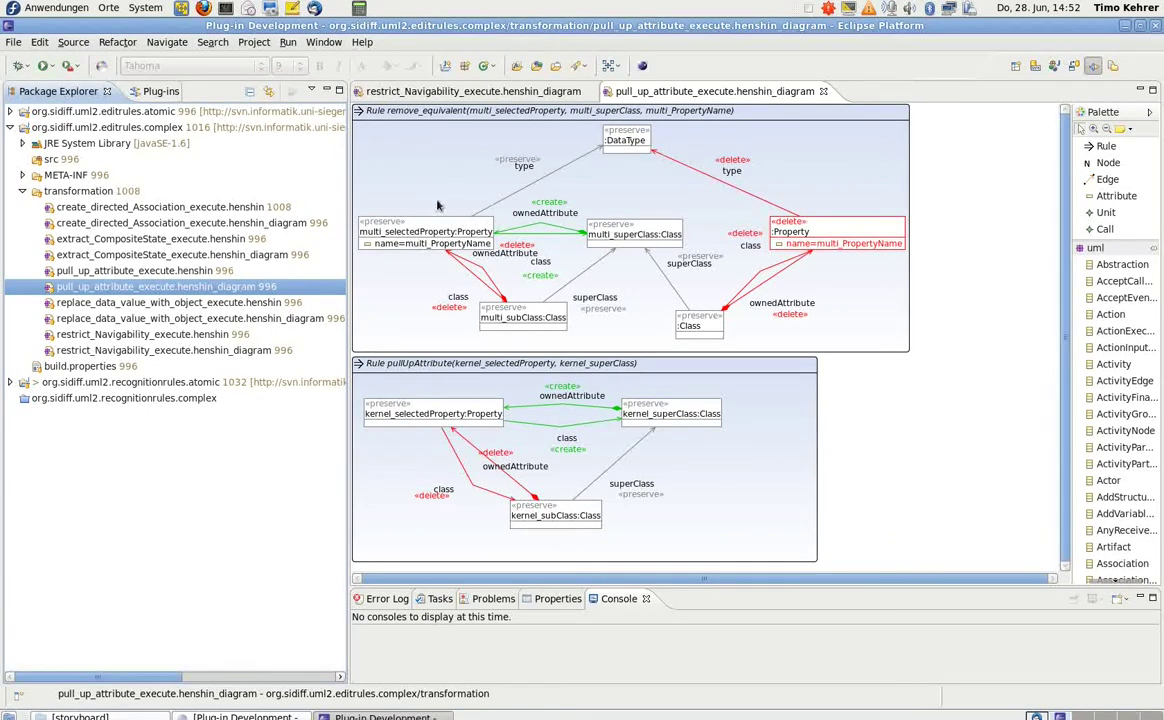
click(80, 285)
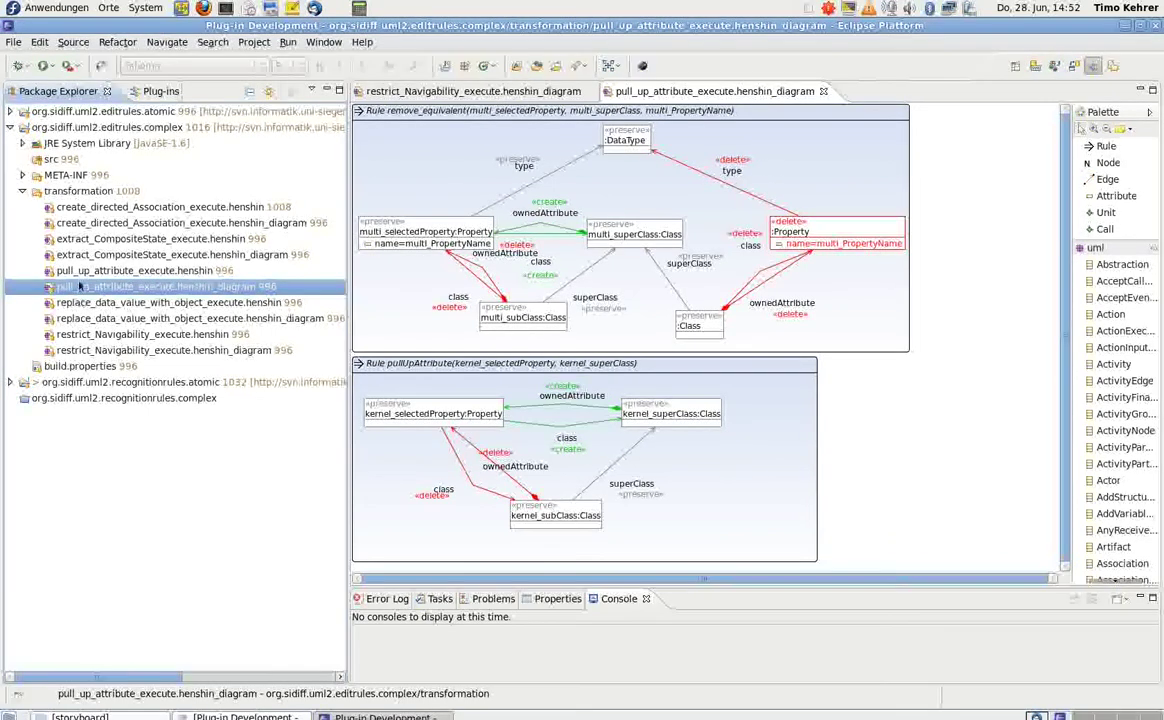
Collapse the transformation folder, then open and expand the closed project org.sidiff.uml2.recognitionrules.complex
click(22, 191)
click(42, 242)
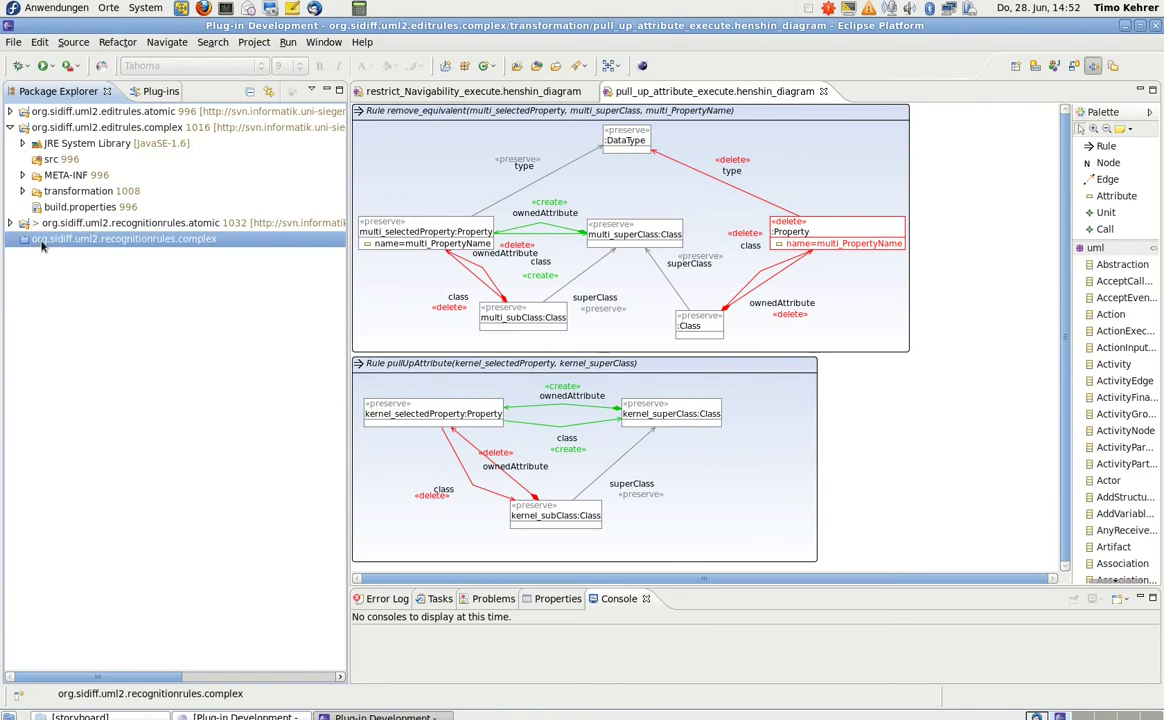
right_click(73, 249)
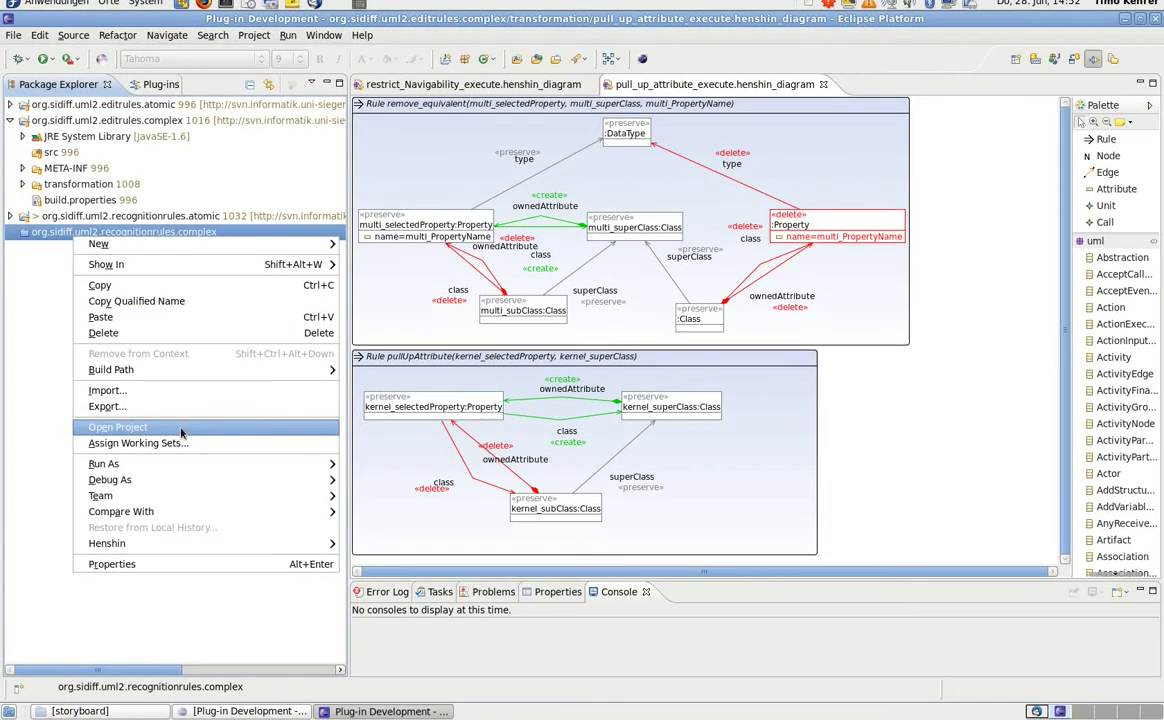
click(181, 430)
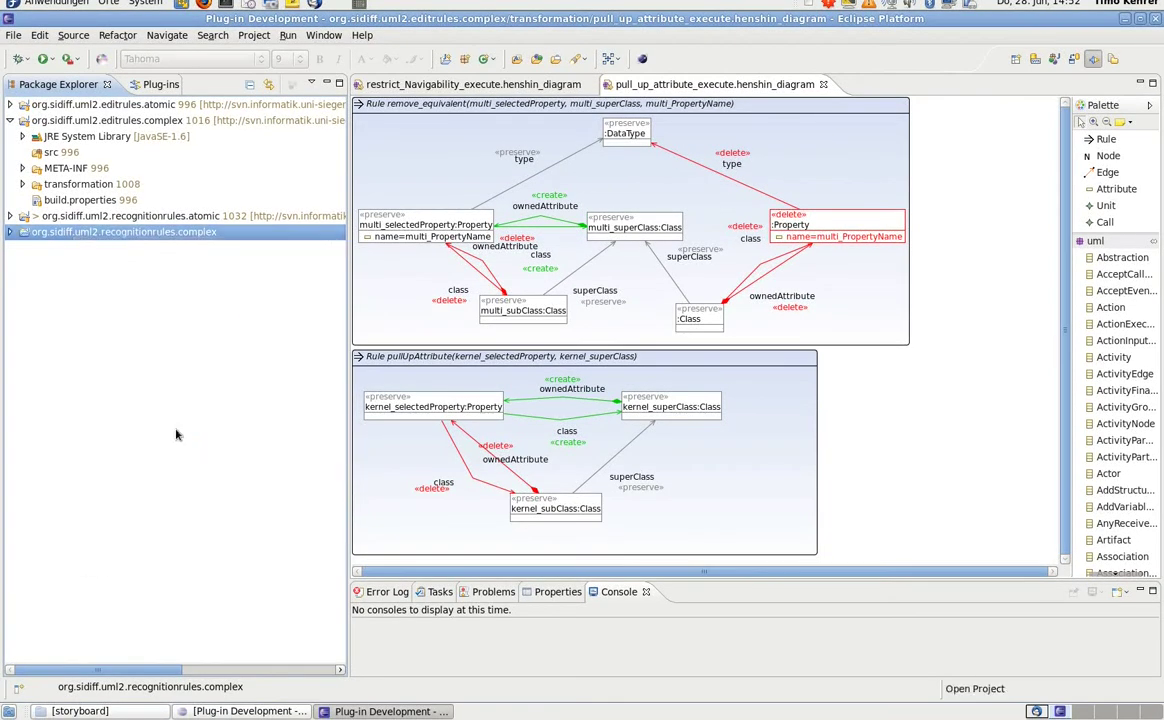
click(10, 232)
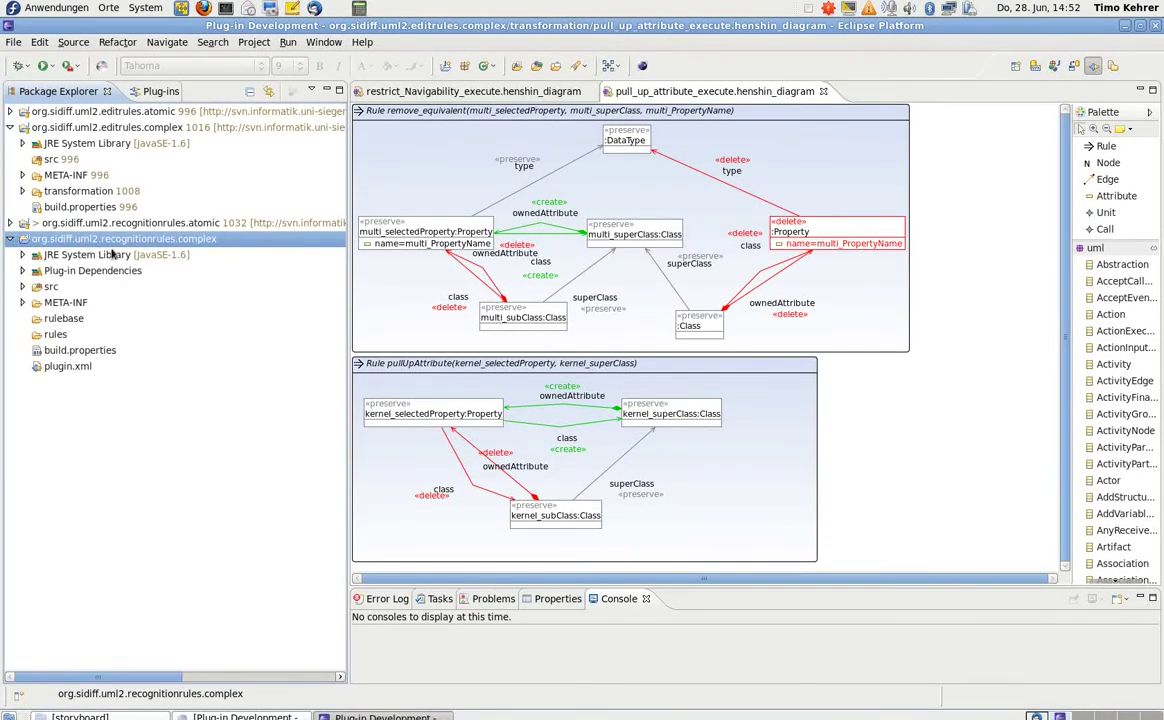
Start the Semantic Lifting Rulebase Wizard for the rulebase folder of the recognitionrules.complex project
click(60, 320)
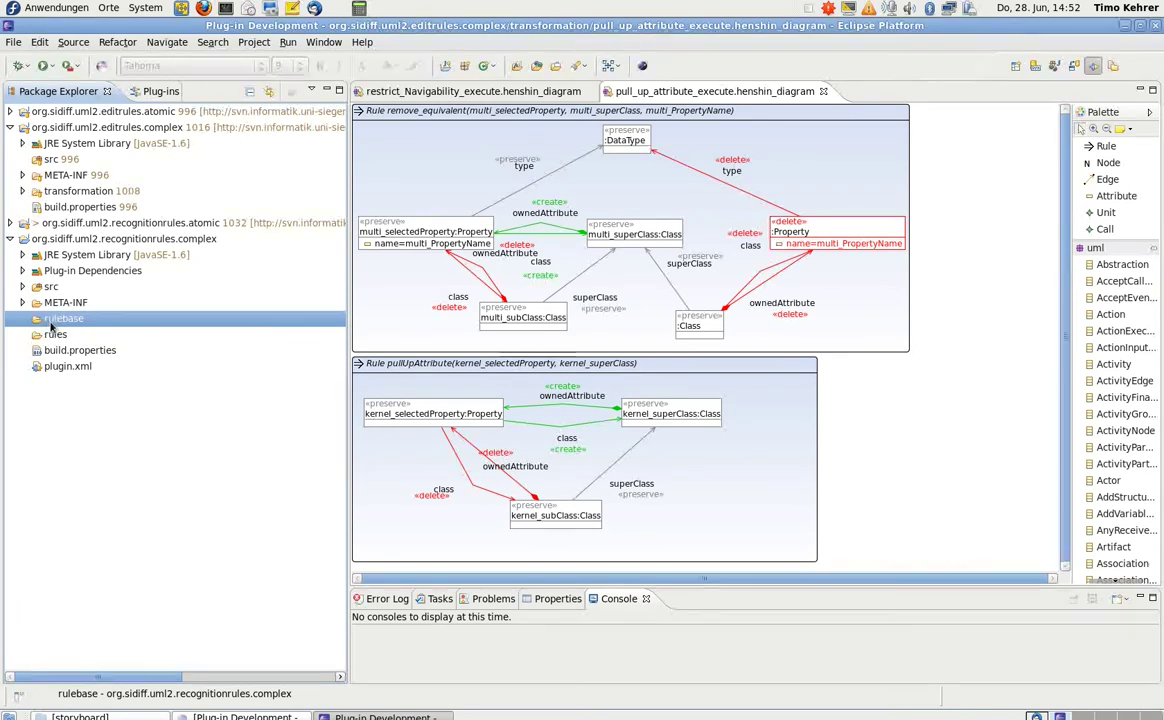
right_click(52, 319)
mouse_move(234, 327)
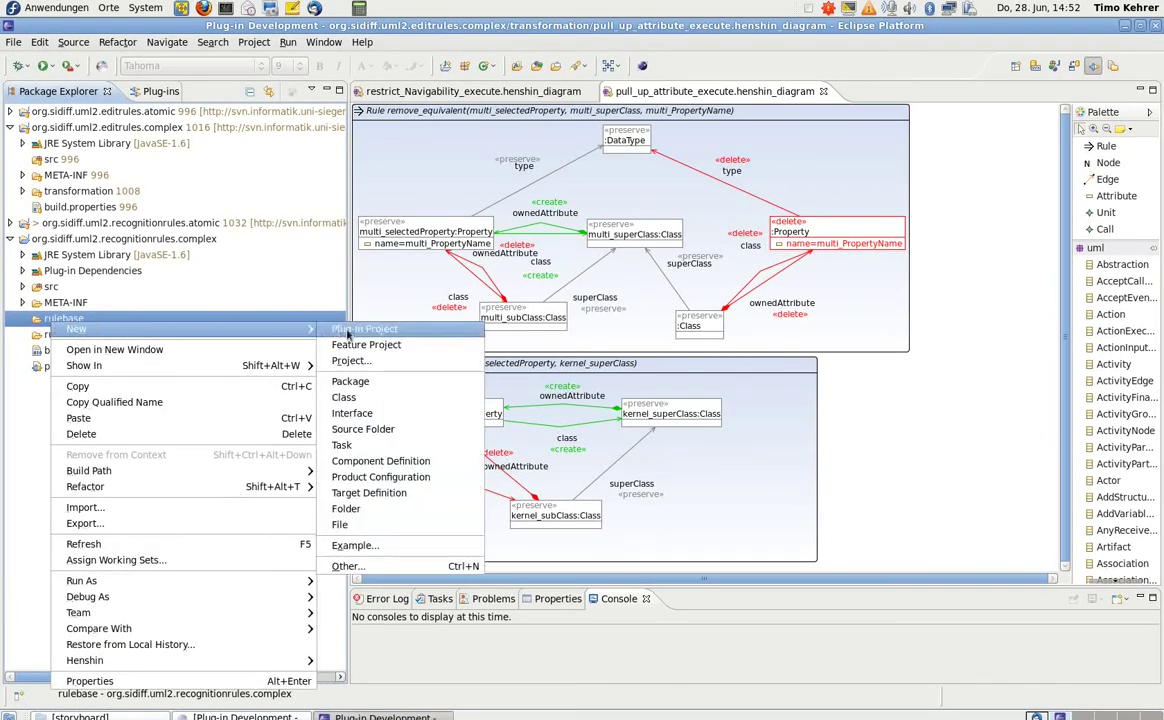
click(375, 563)
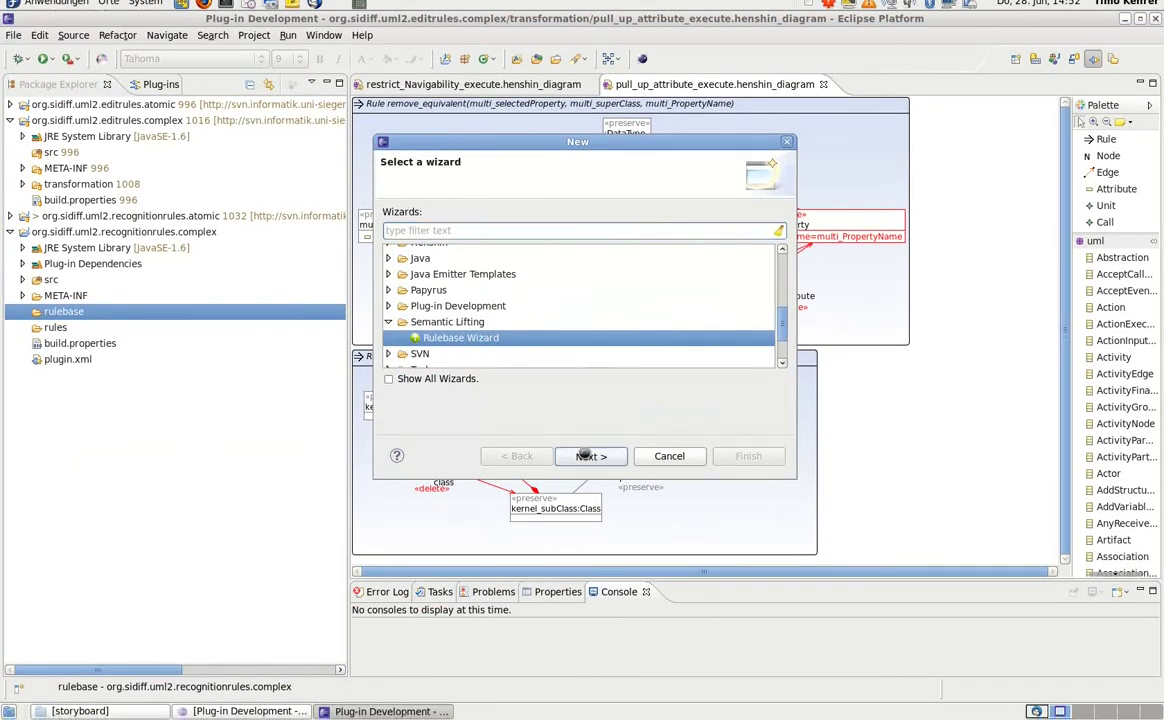
click(590, 462)
Name the new rulebase file UML2_Complex.rulebase and proceed to the edit rule selection
key(BackSpace)
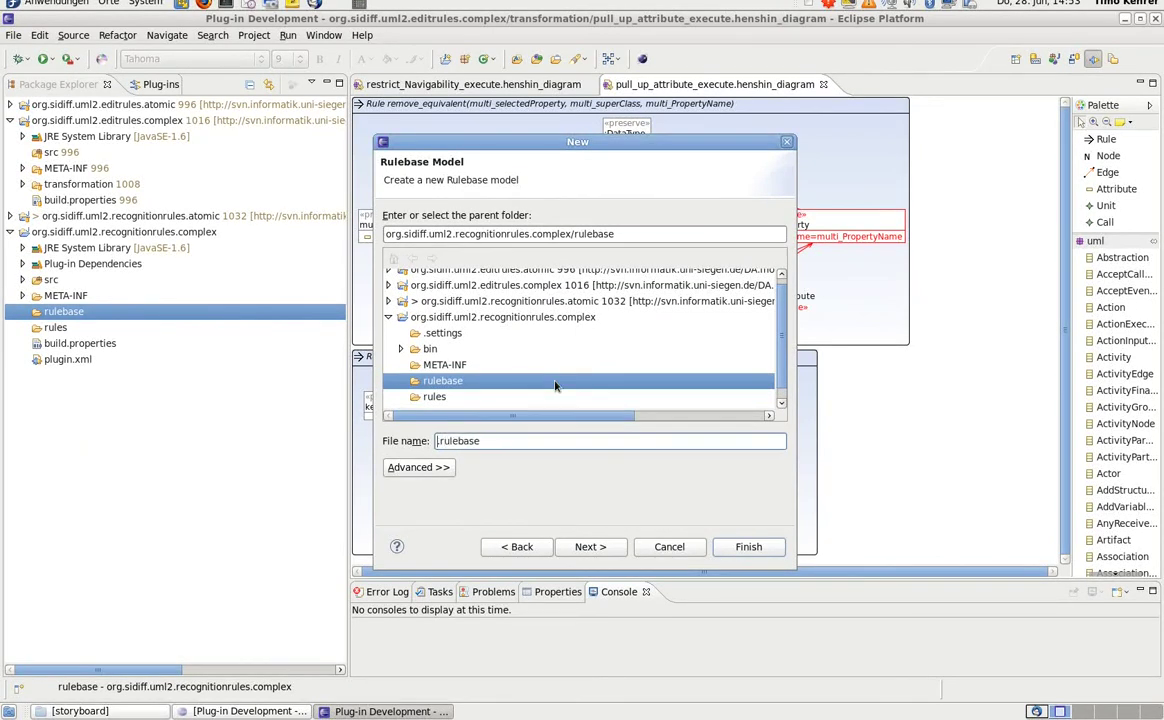
text(UML2_Complex)
click(603, 548)
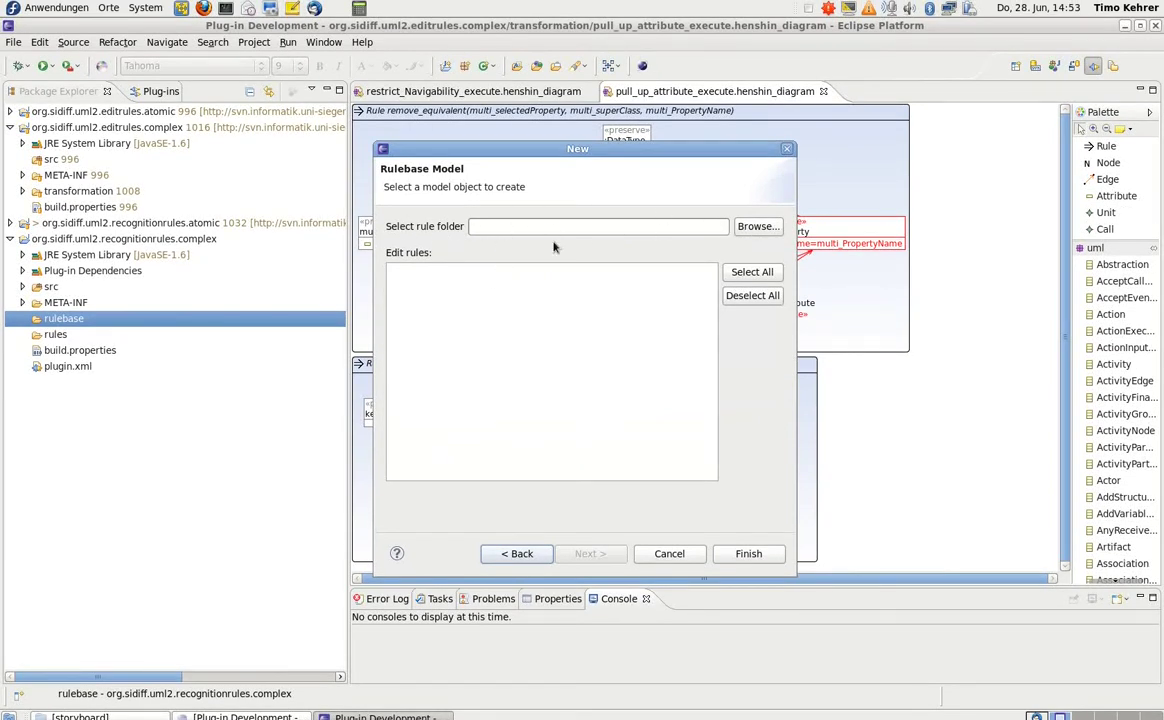
Choose the transformation folder of org.sidiff.uml2.editrules.complex in the ws-icsm-2 workspace as the rulebase's rule folder
click(757, 227)
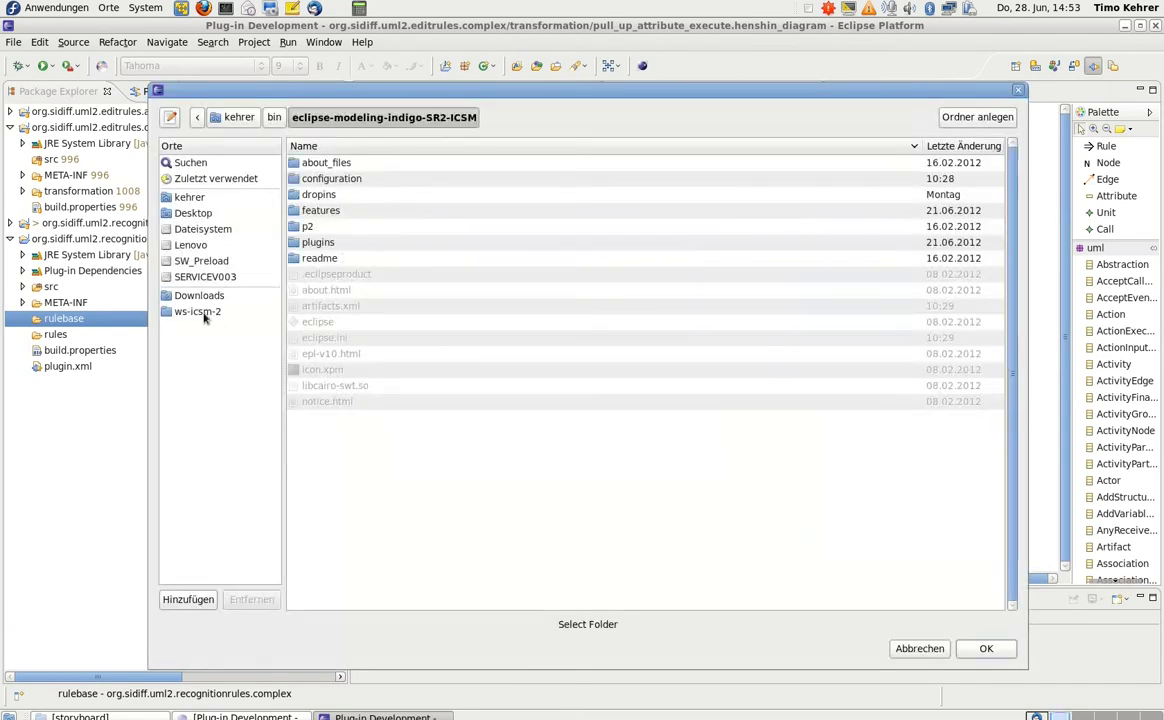
click(200, 312)
click(393, 198)
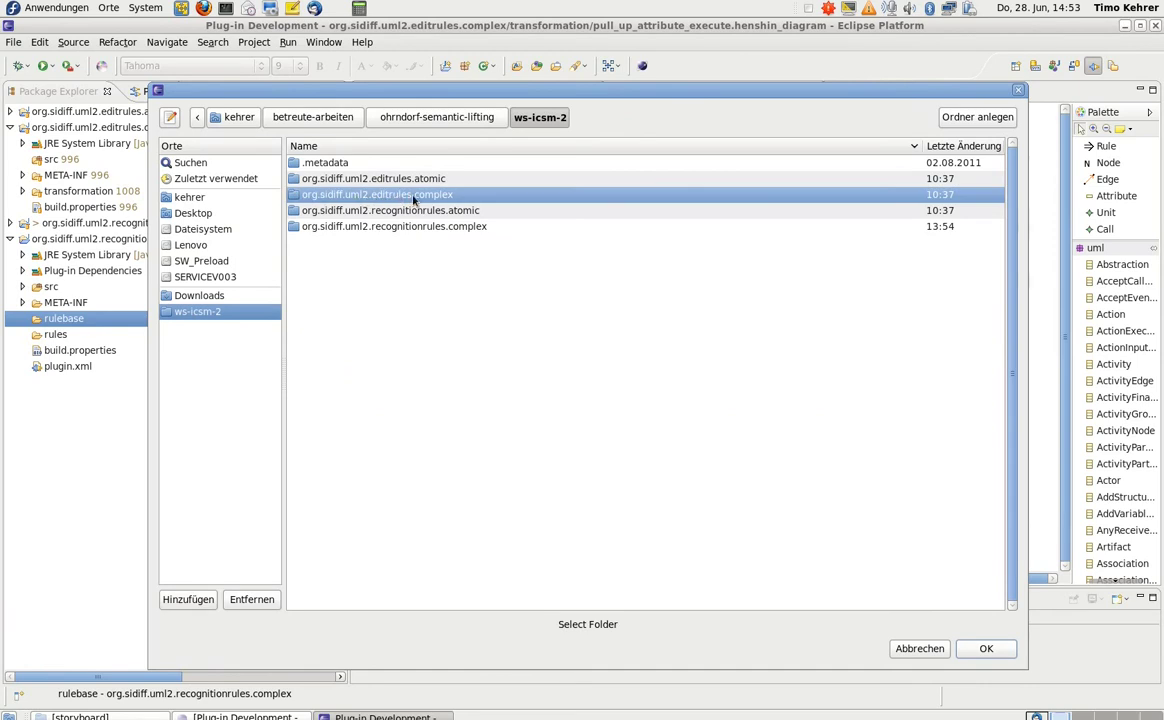
double_click(396, 195)
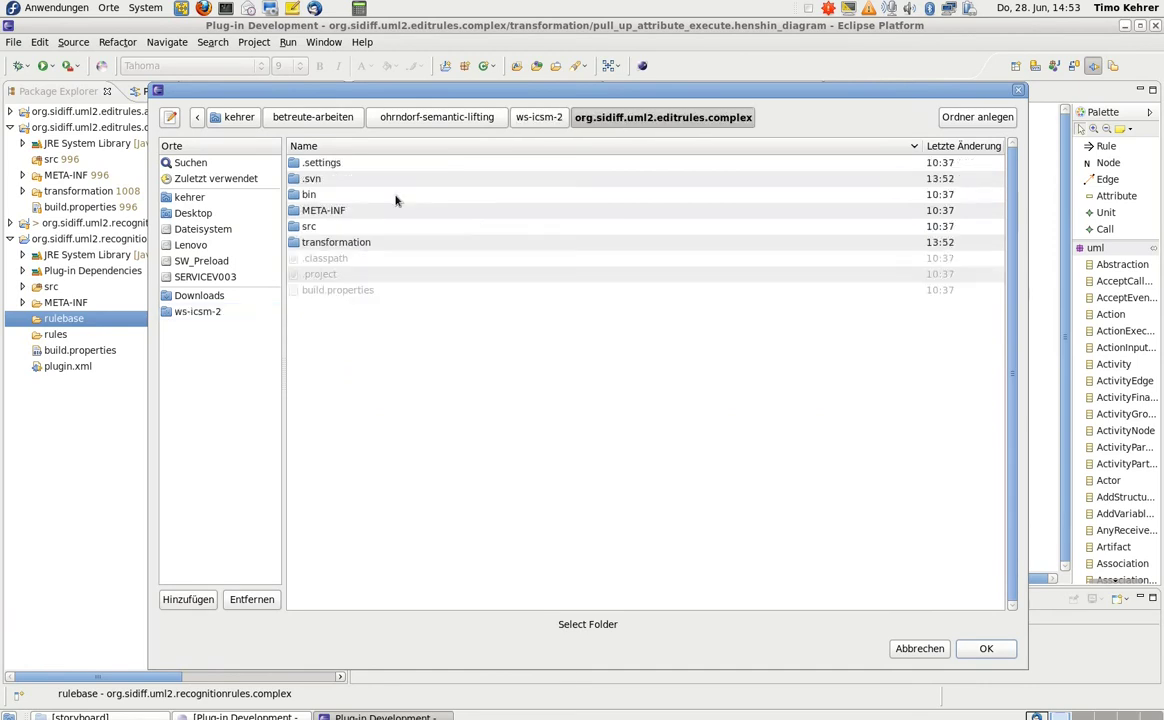
double_click(344, 243)
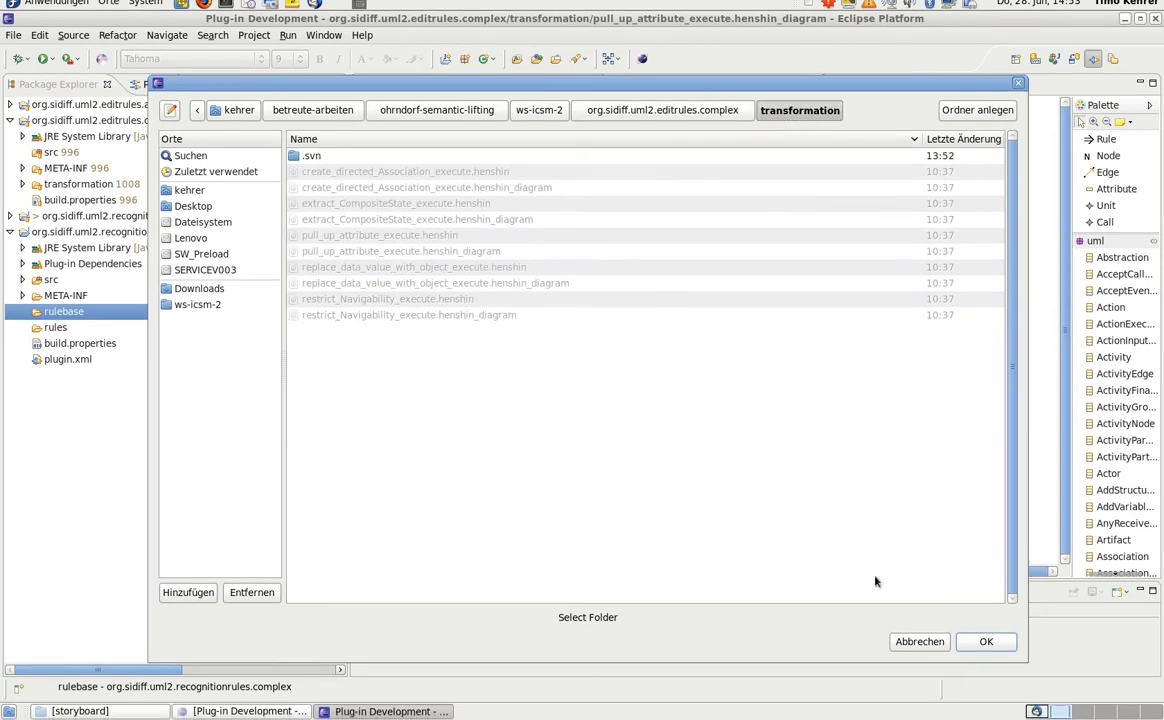
click(986, 648)
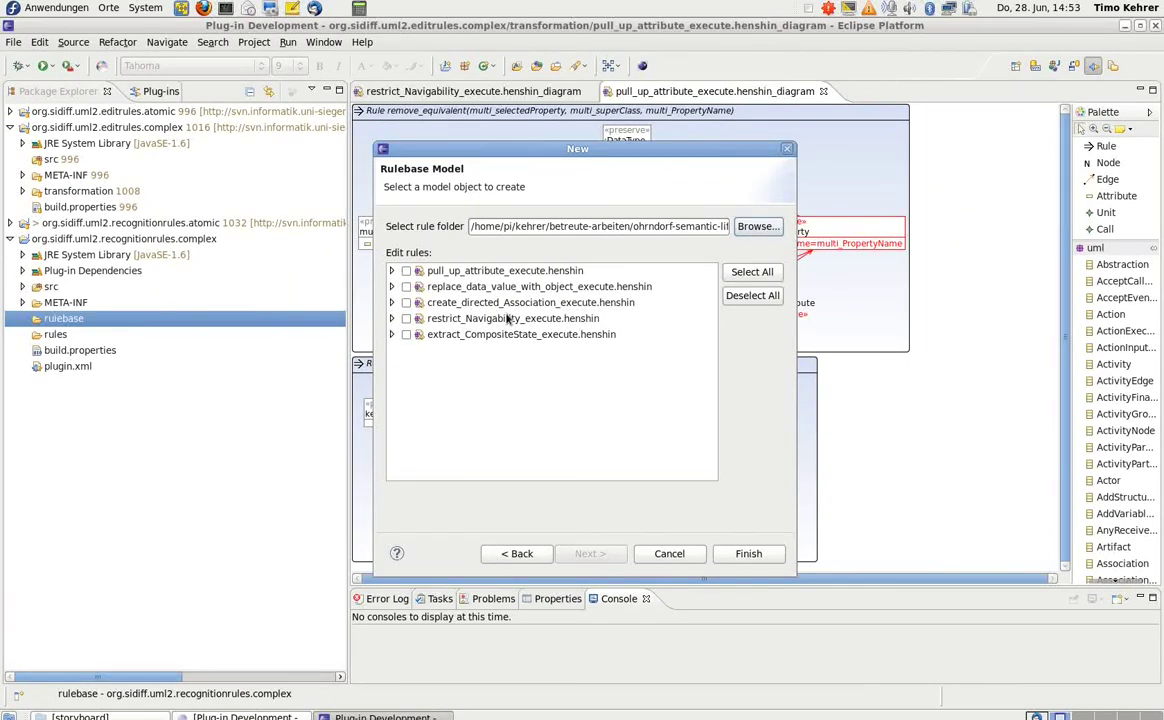
Include all listed edit rules in the rulebase and finish the wizard
click(751, 272)
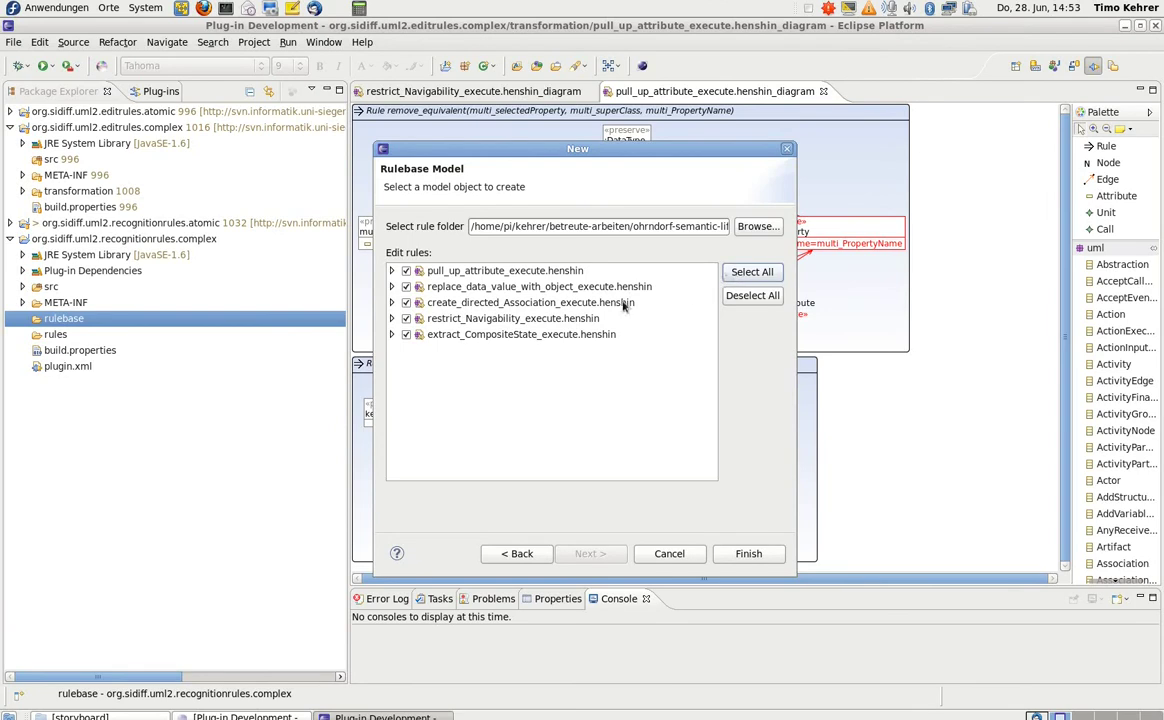
mouse_move(562, 146)
mouse_down()
mouse_move(587, 143)
mouse_move(550, 132)
mouse_up()
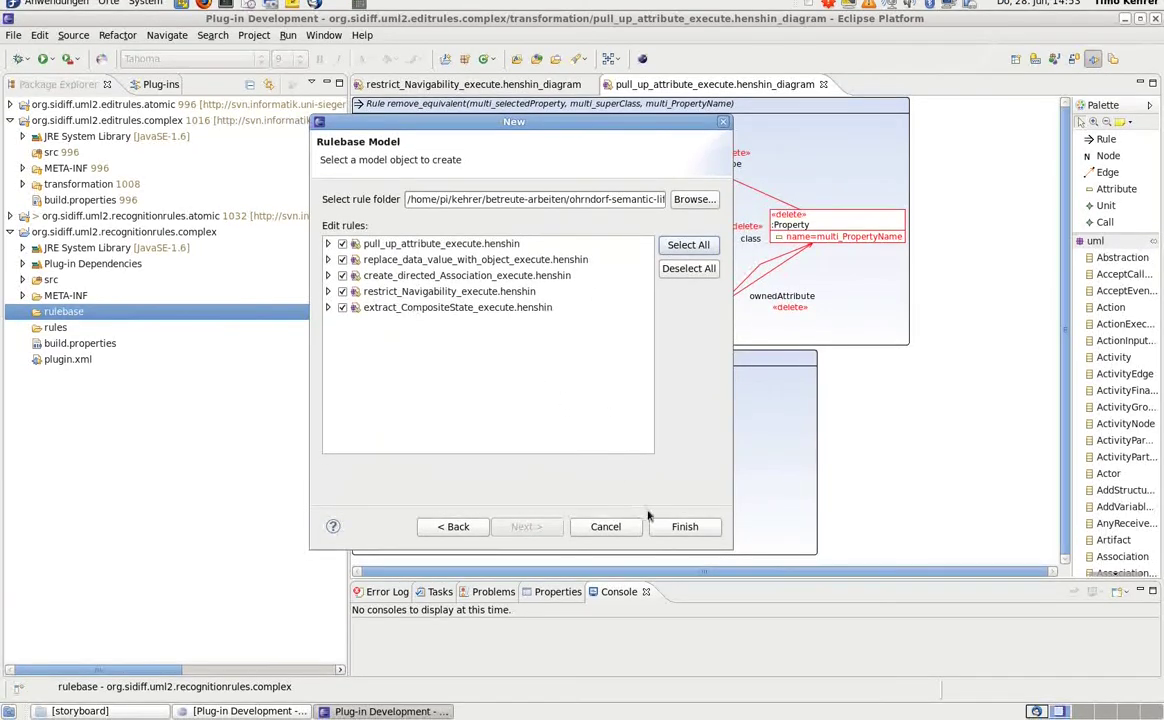
click(681, 525)
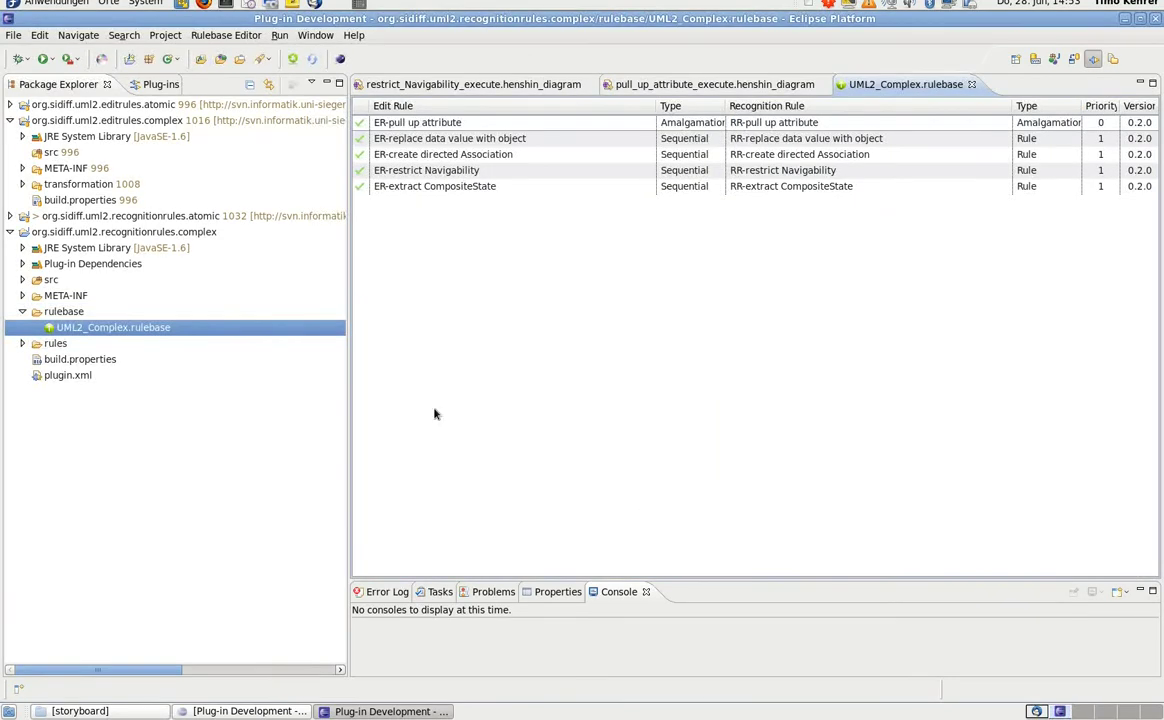
Expand the rules folder down to the UML2_Complex contents, and narrow the explorer and rulebase table columns so the Version column fits
click(36, 362)
click(35, 362)
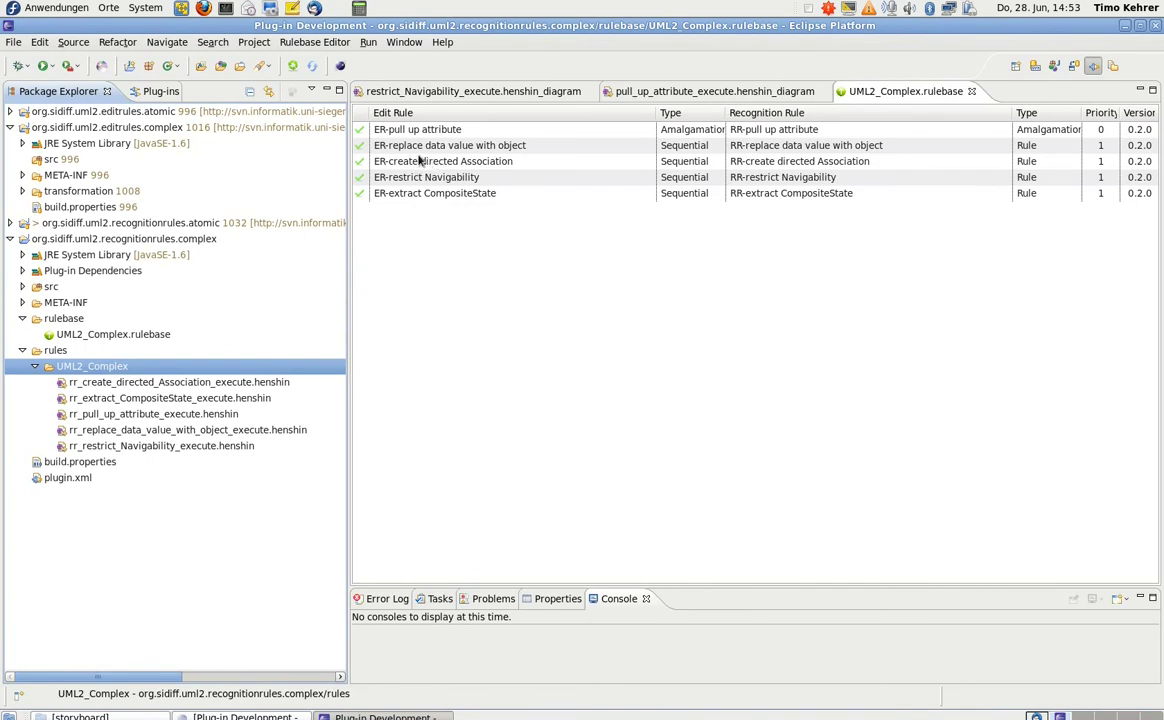
drag(349, 200, 300, 200)
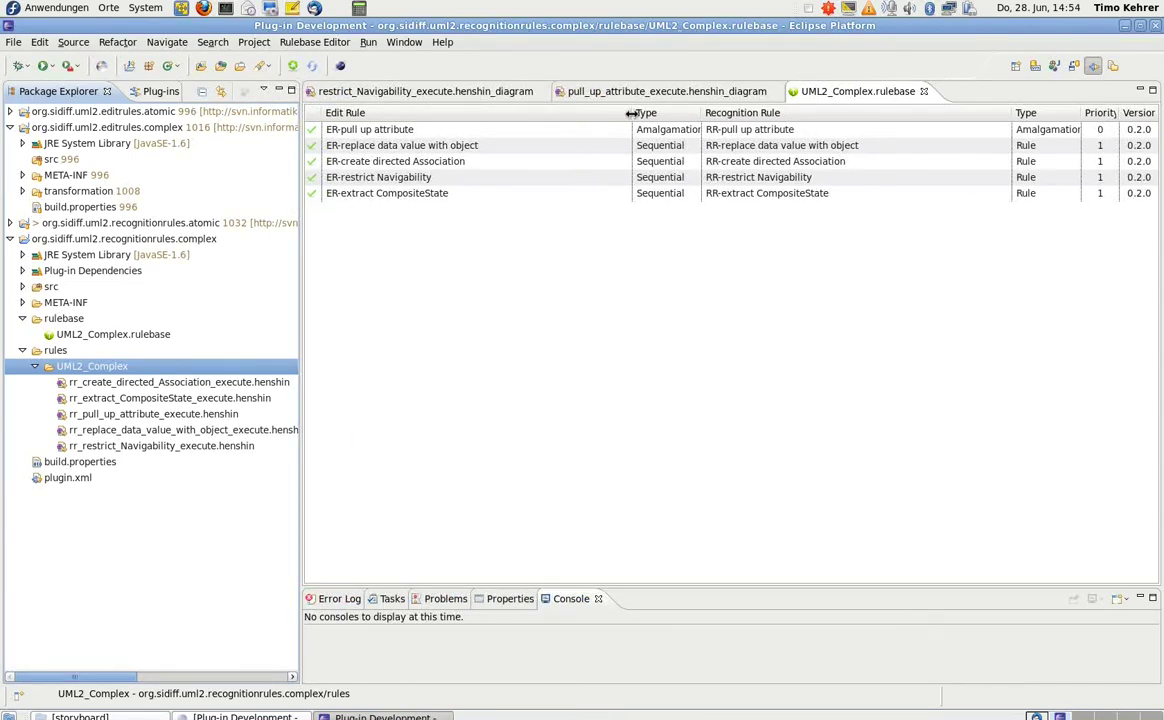
drag(631, 113, 548, 113)
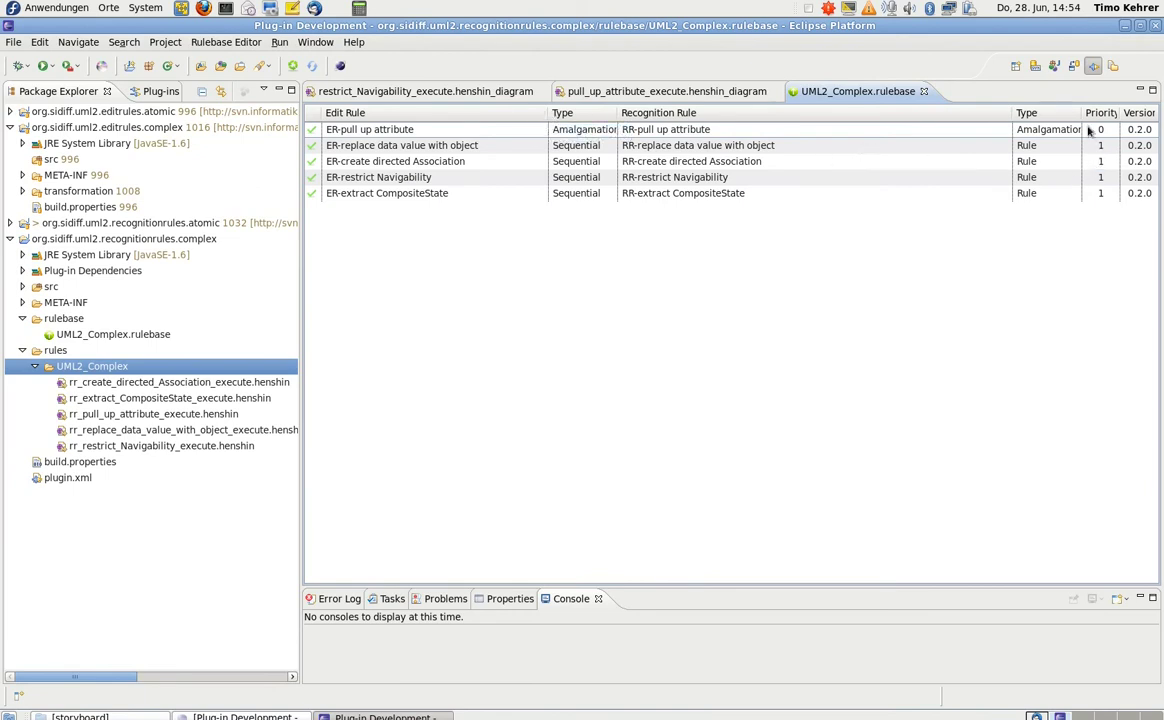
drag(1012, 113, 857, 114)
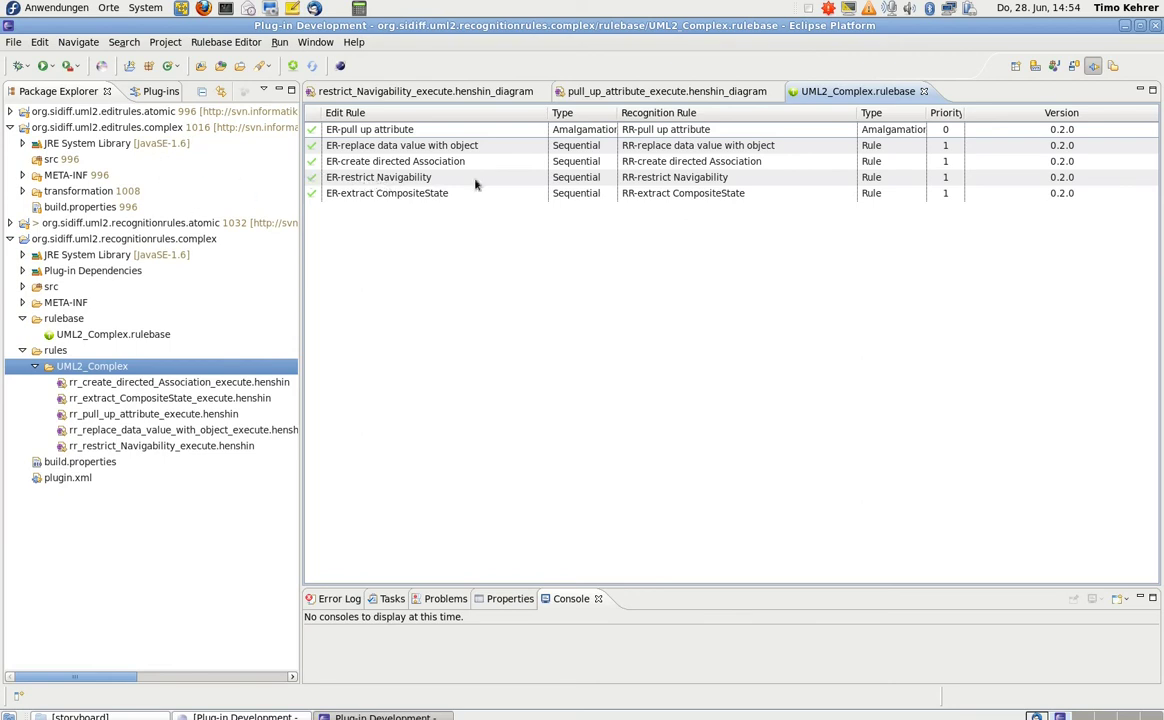
Set the priority of the ER-restrict Navigability rule to 2 and save the rulebase
click(950, 177)
click(961, 177)
key(BackSpace)
text(2)
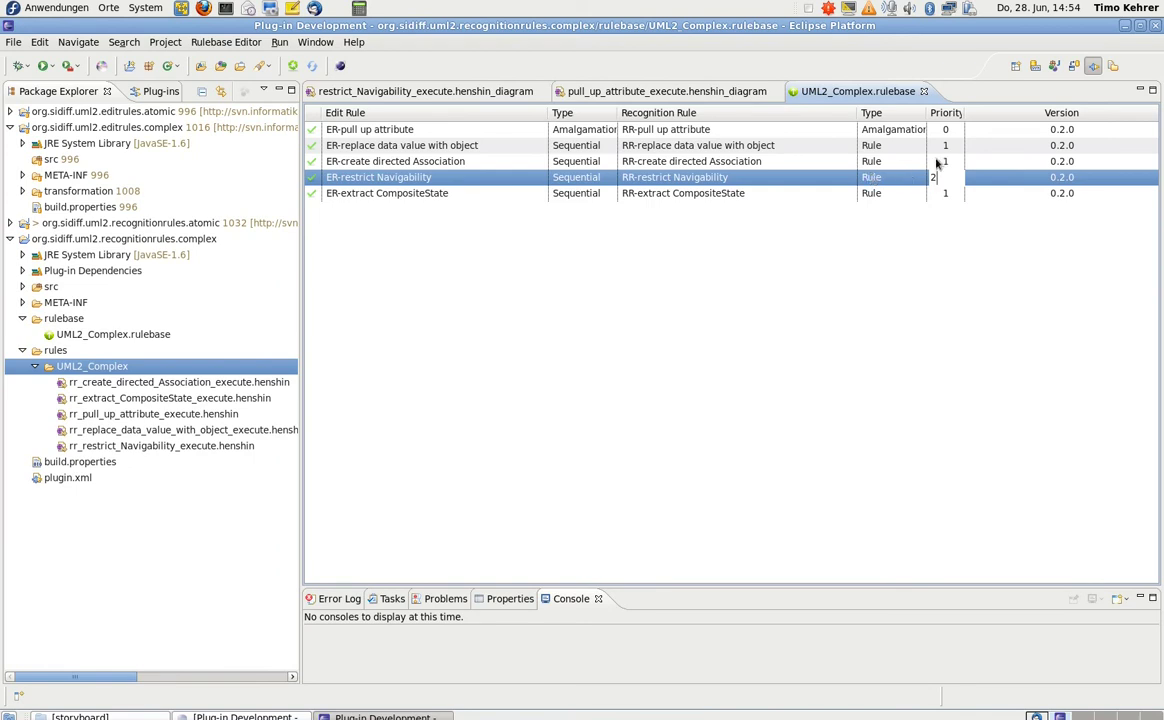
click(945, 161)
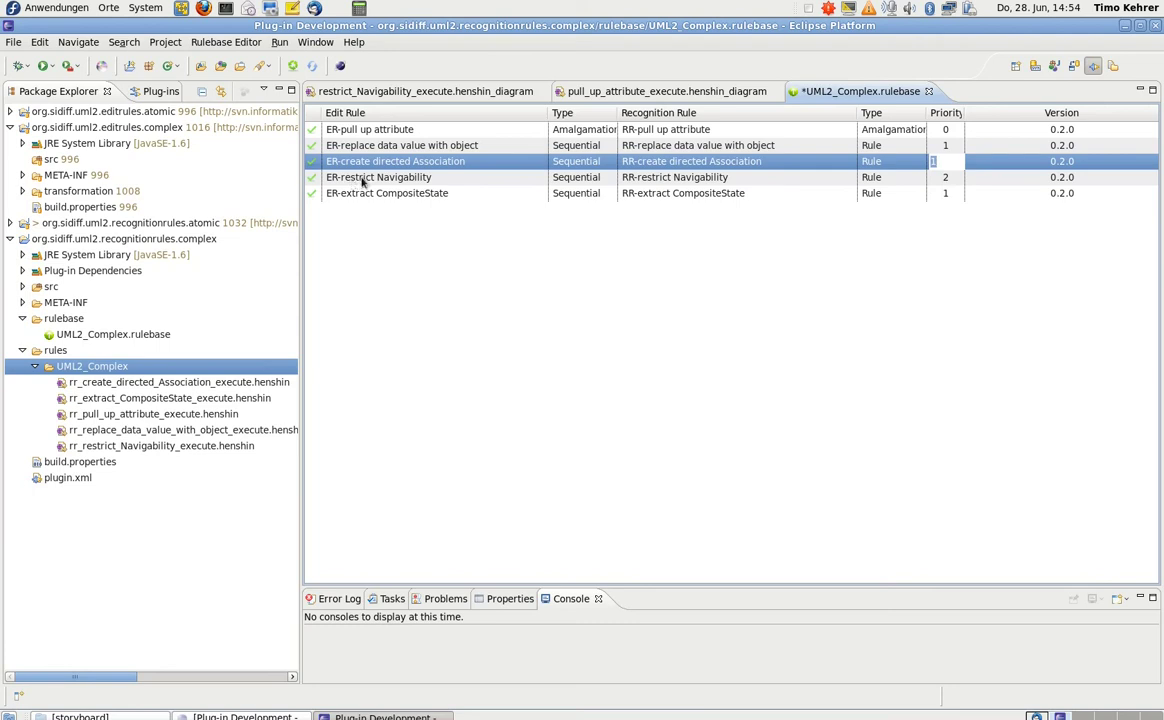
key(ctrl+s)
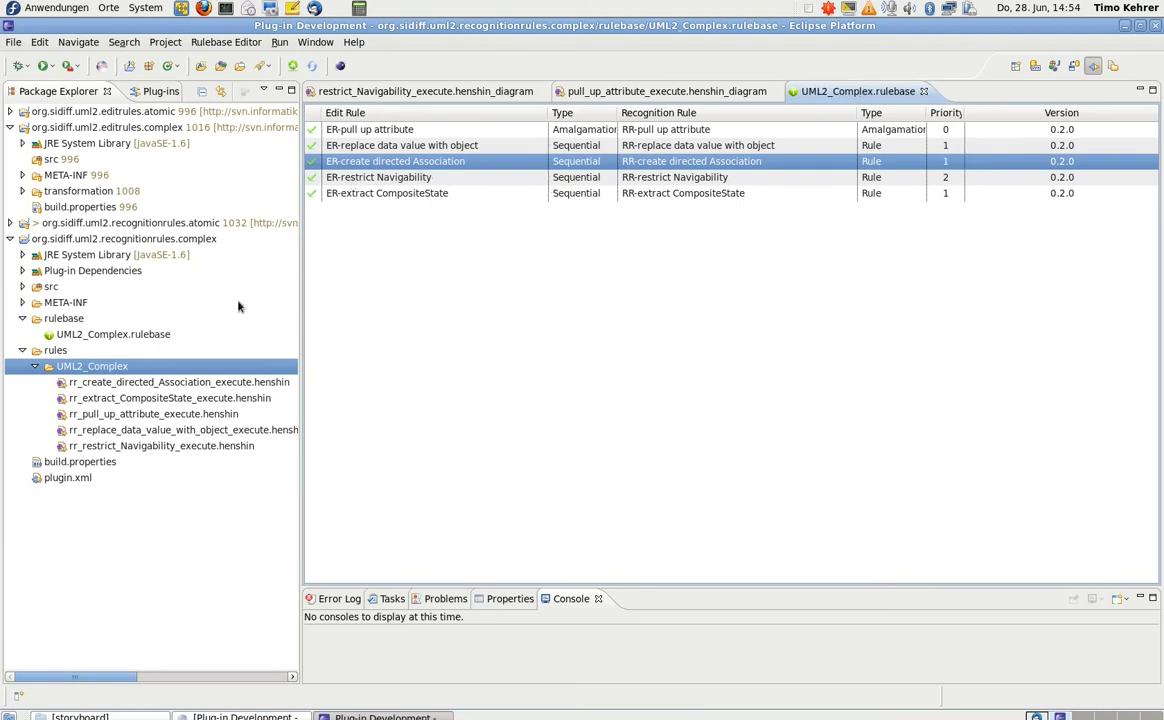
Collapse the rules and rulebase folders, the recognitionrules.complex project and the editrules.complex project
click(22, 350)
click(22, 318)
click(10, 238)
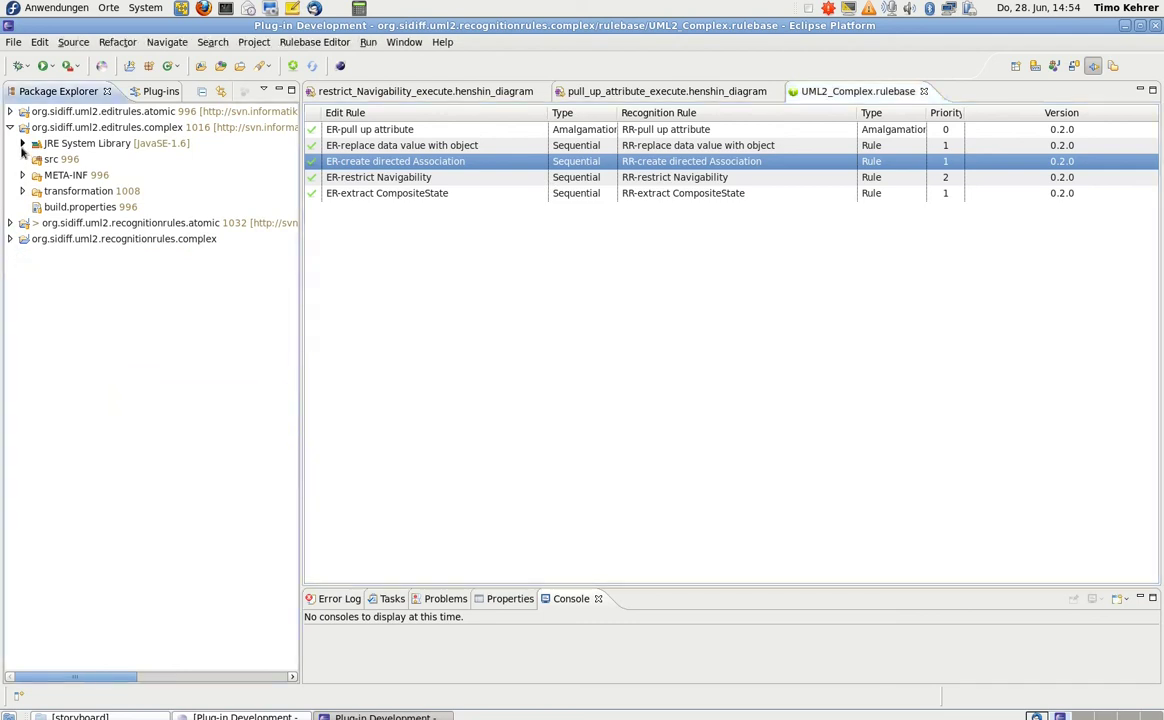
click(10, 127)
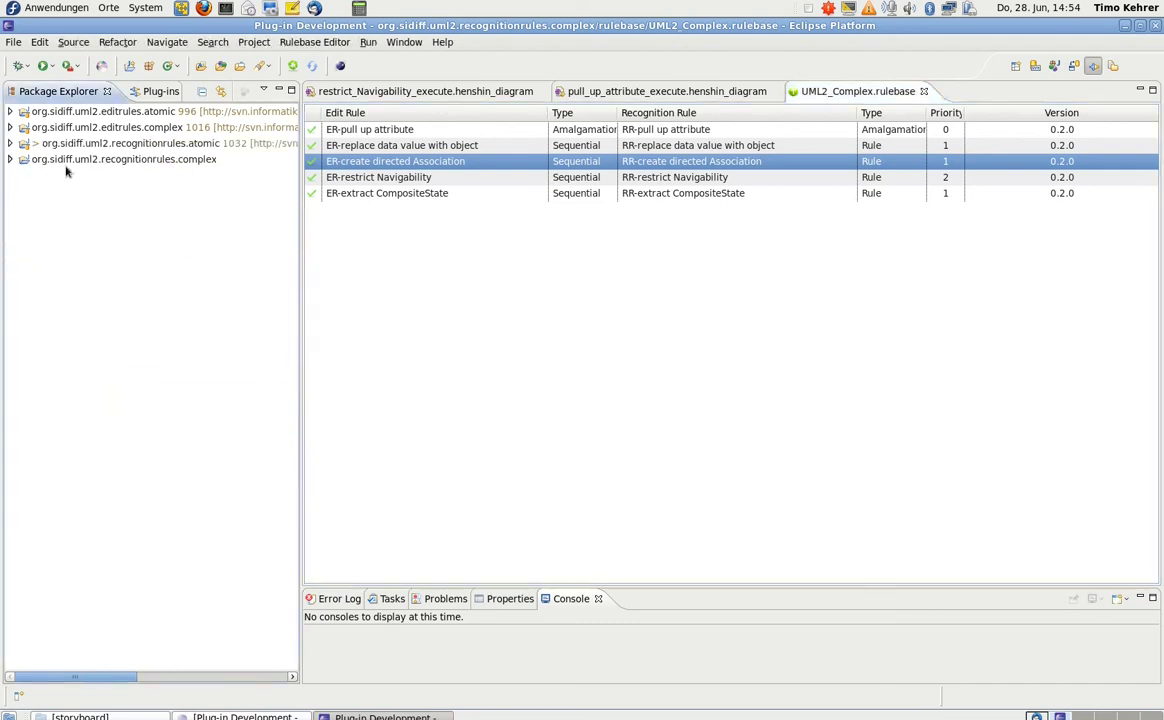
Launch the Eclipse Application run configuration and close all editors left open in the new workbench
click(52, 66)
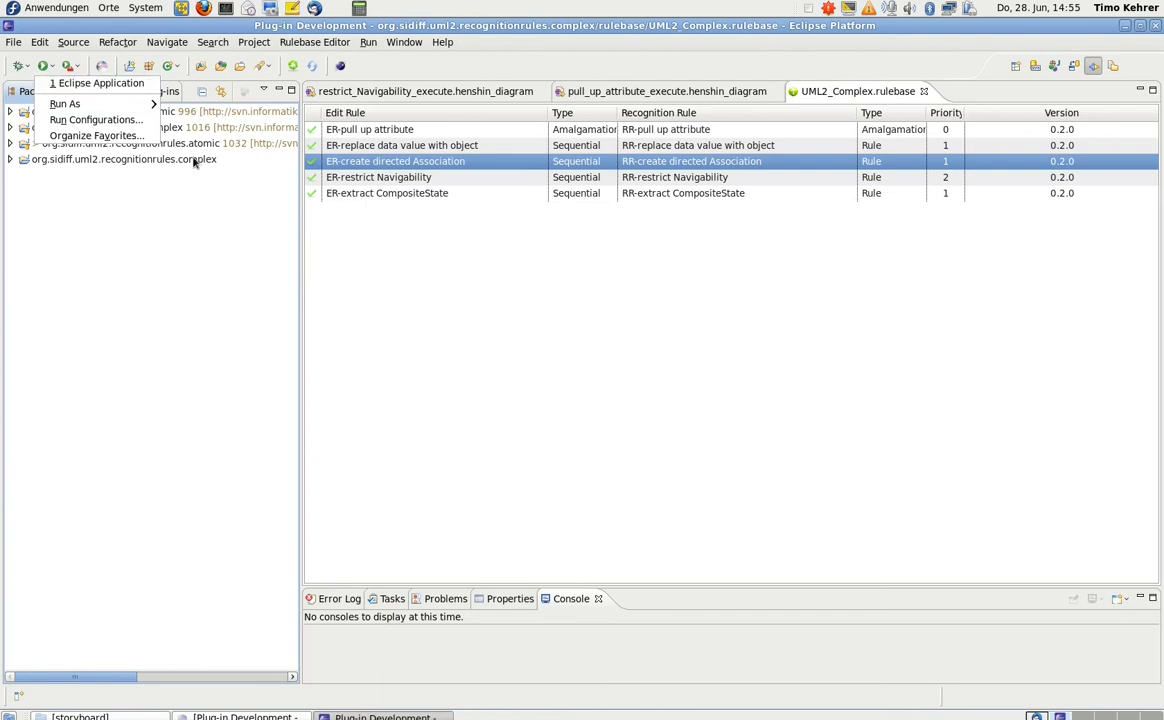
click(96, 84)
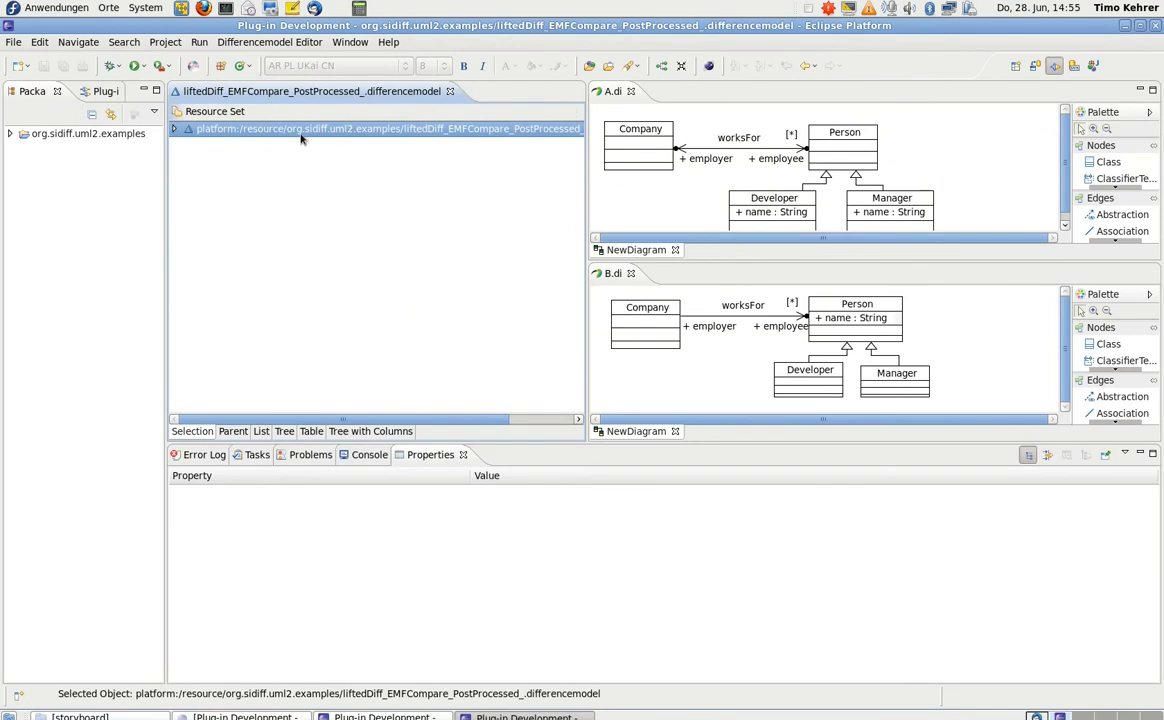
click(681, 68)
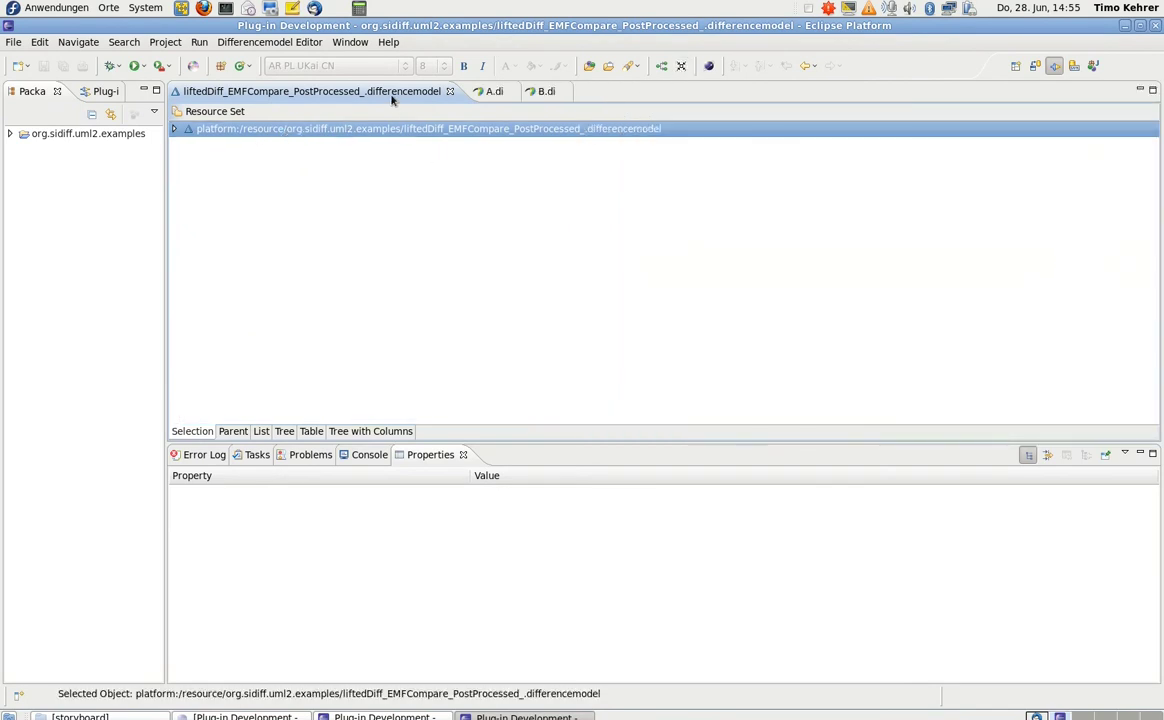
right_click(392, 93)
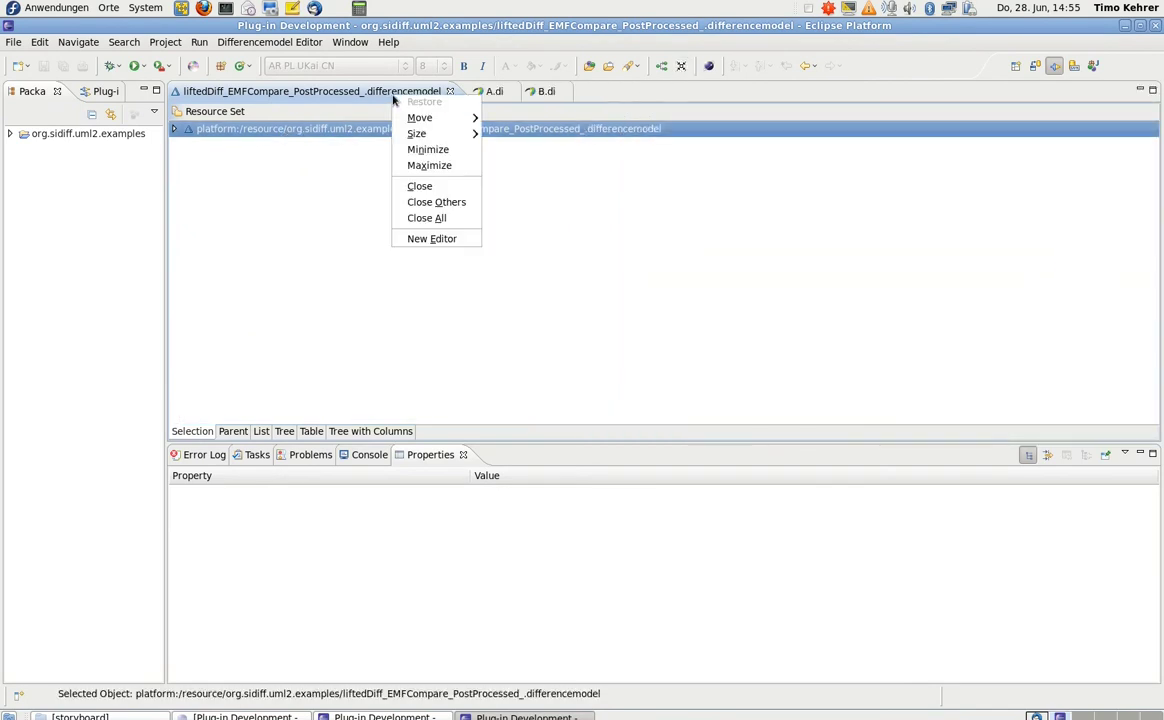
click(442, 220)
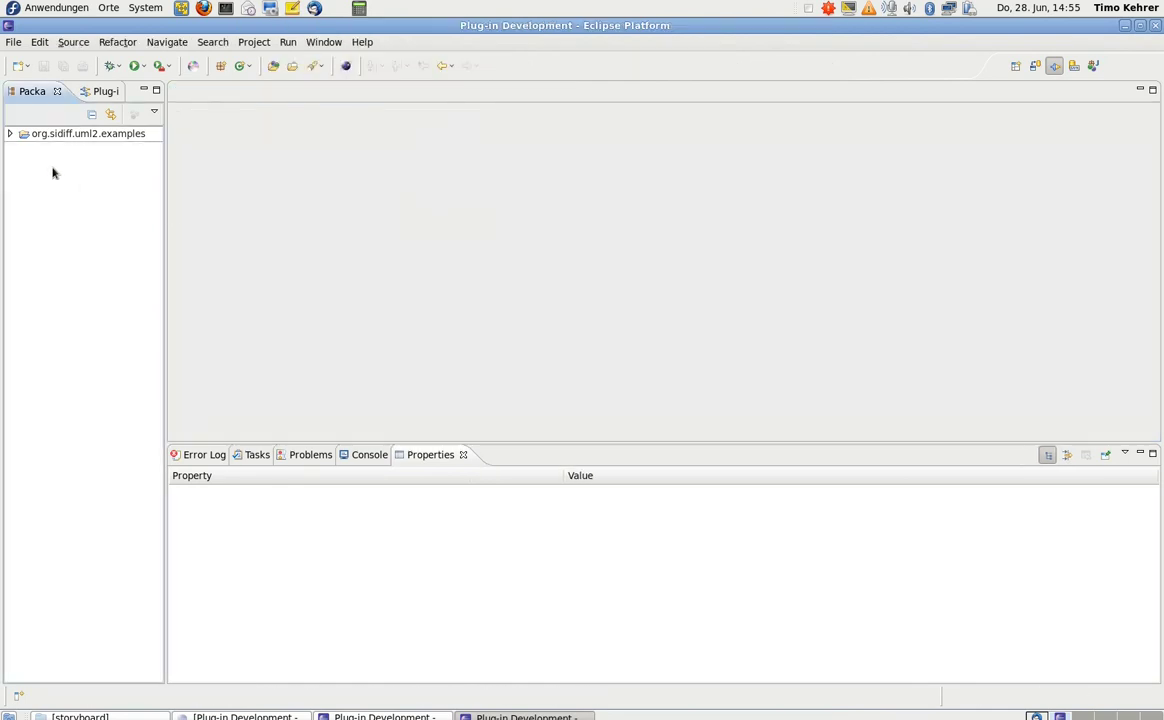
Create a lifted difference between A.uml and B.uml with the EMFCompare Matching Adapter, Post Processed Recognition Engine, and the UML2_Atomic and UML2_Complex rulebases
click(10, 133)
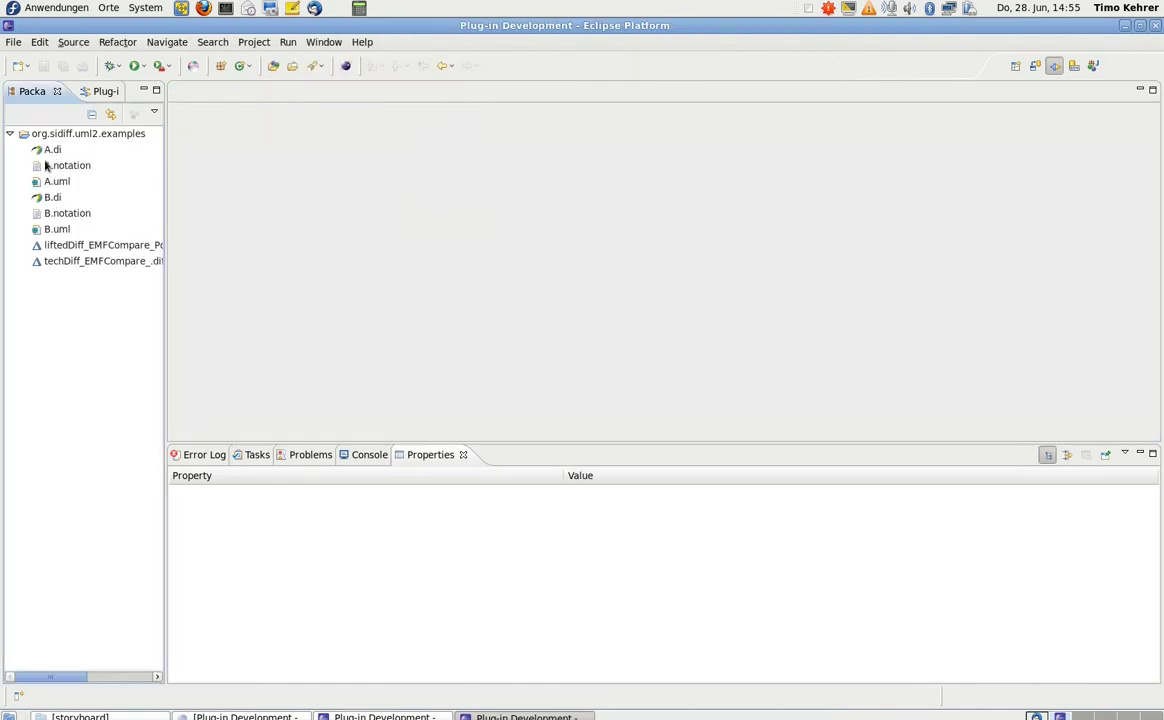
click(54, 181)
ctrl+click(60, 229)
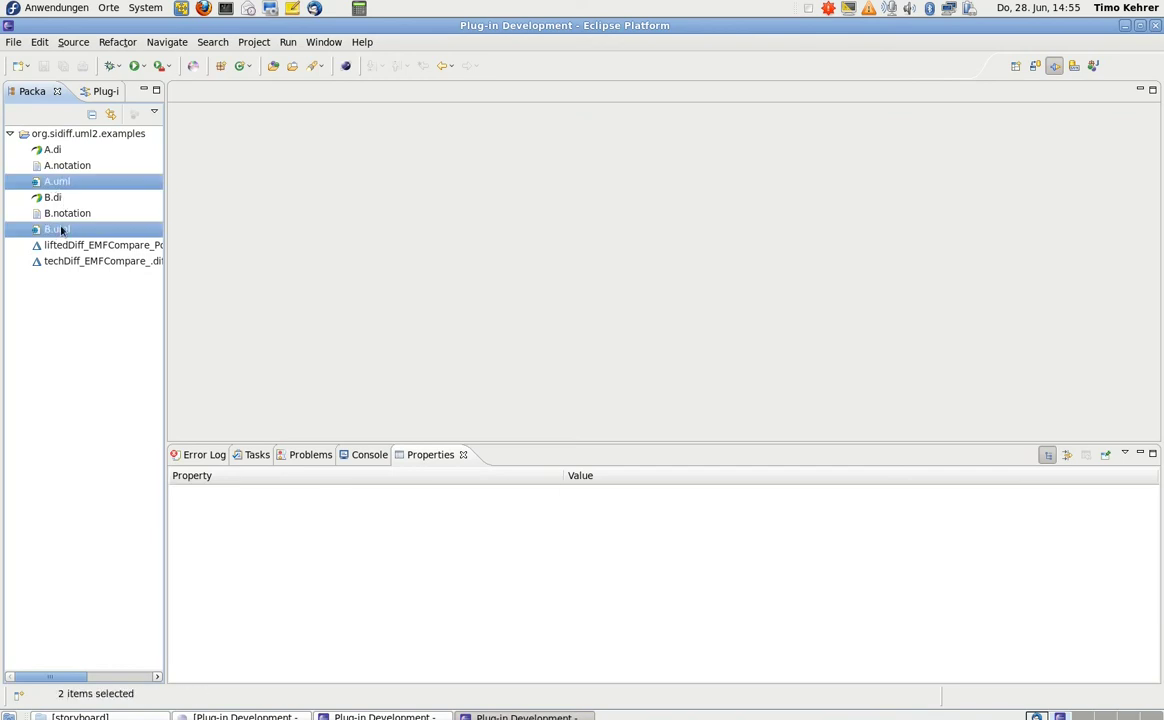
drag(166, 183, 182, 180)
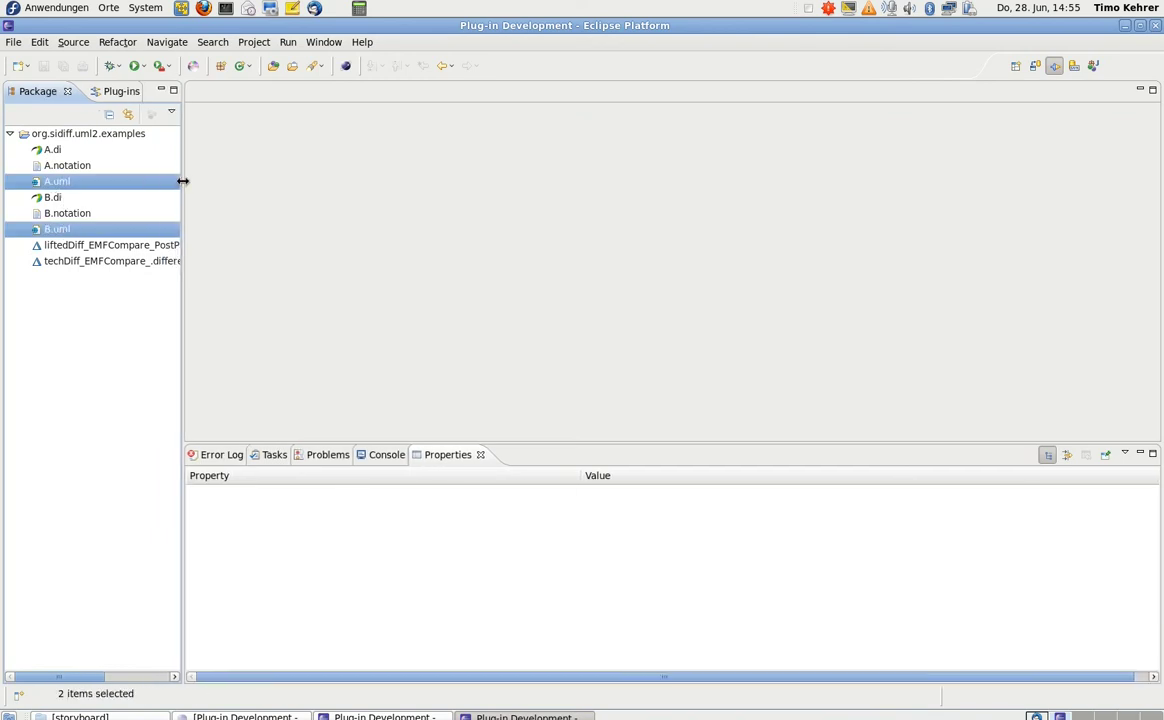
right_click(60, 188)
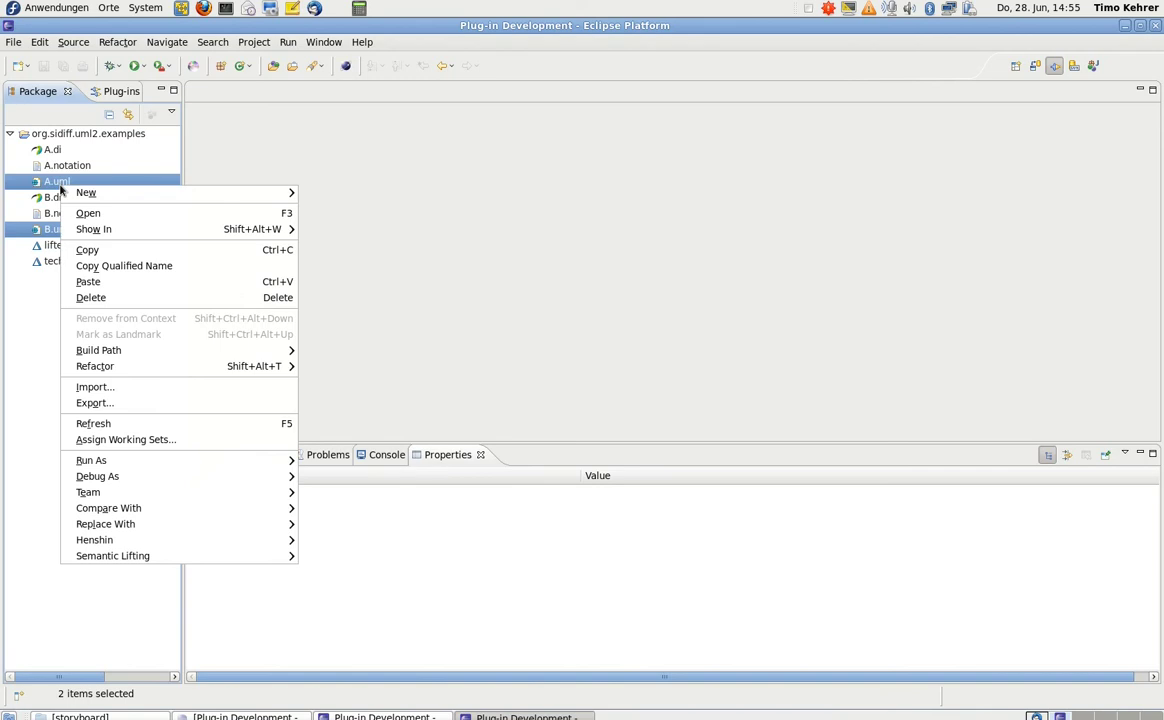
mouse_move(203, 557)
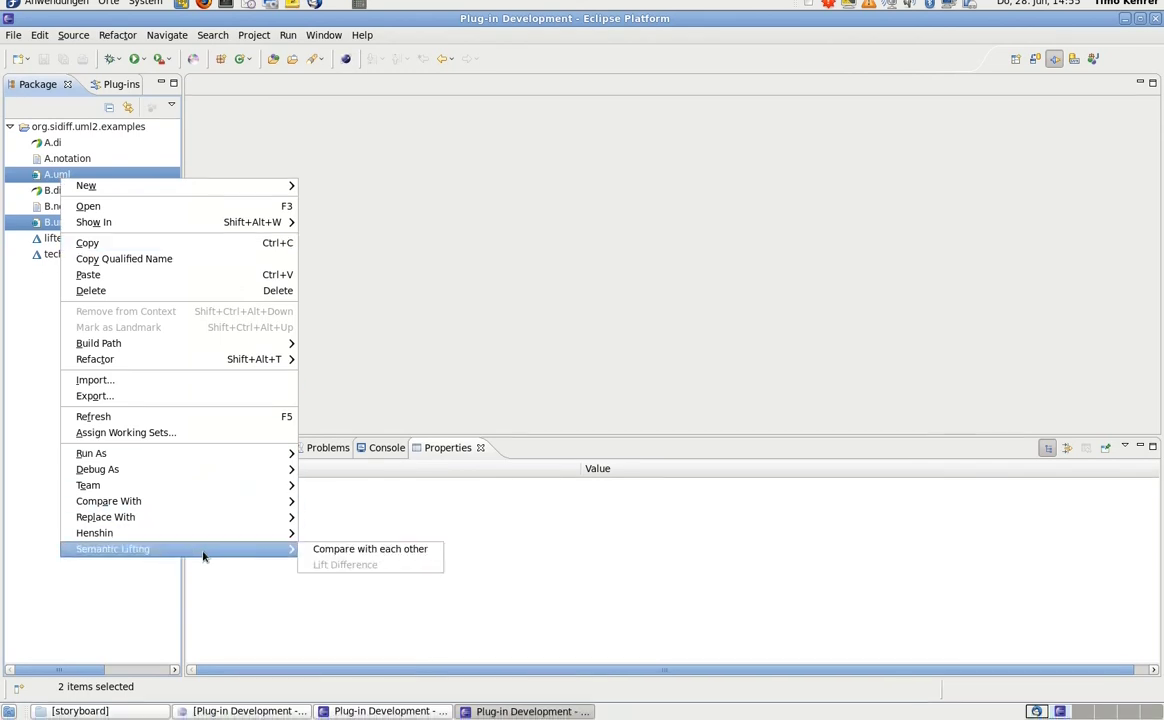
click(357, 550)
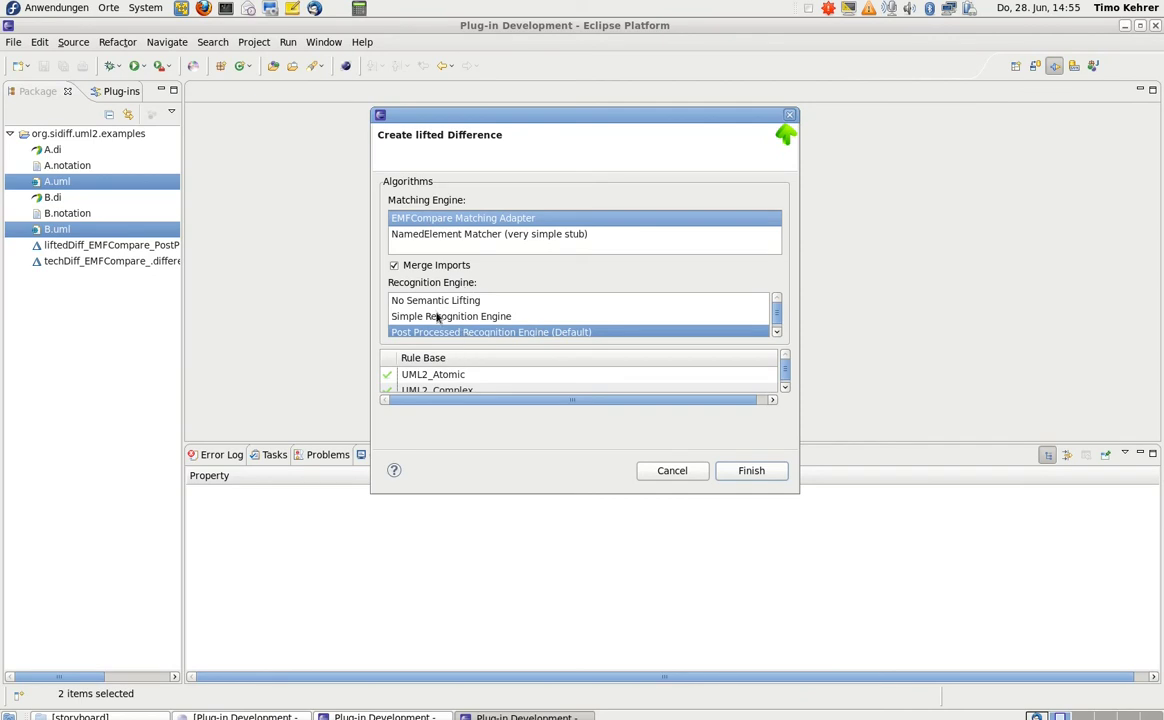
drag(798, 492, 838, 523)
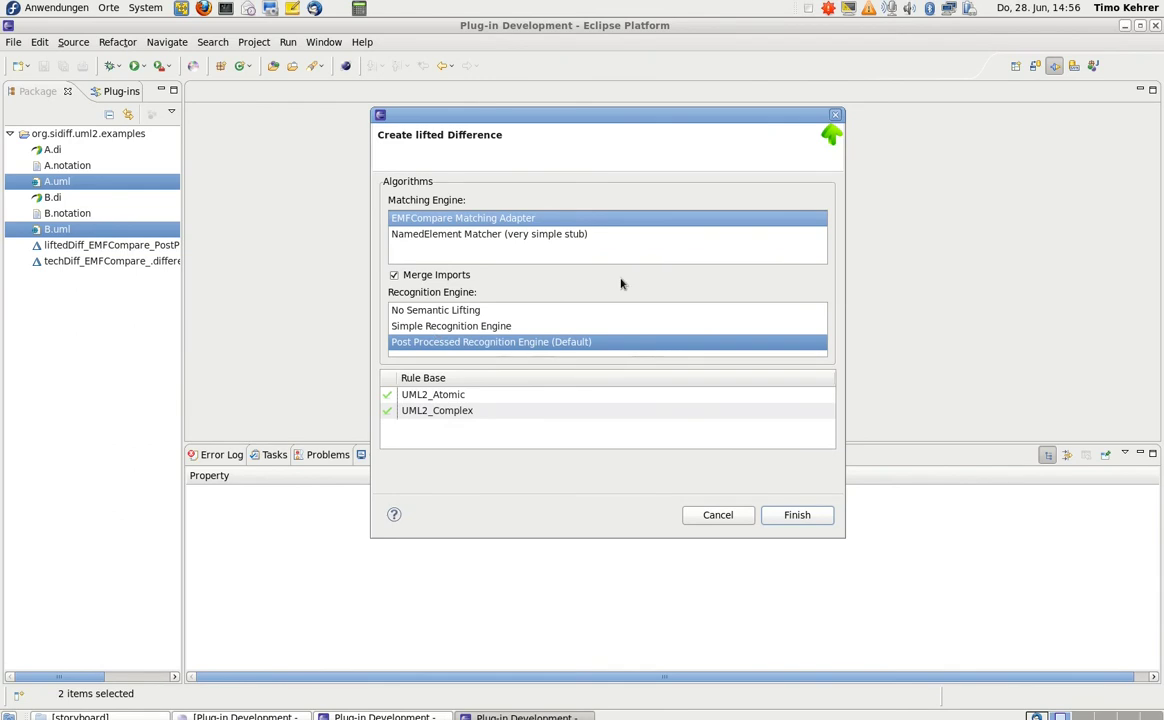
click(802, 511)
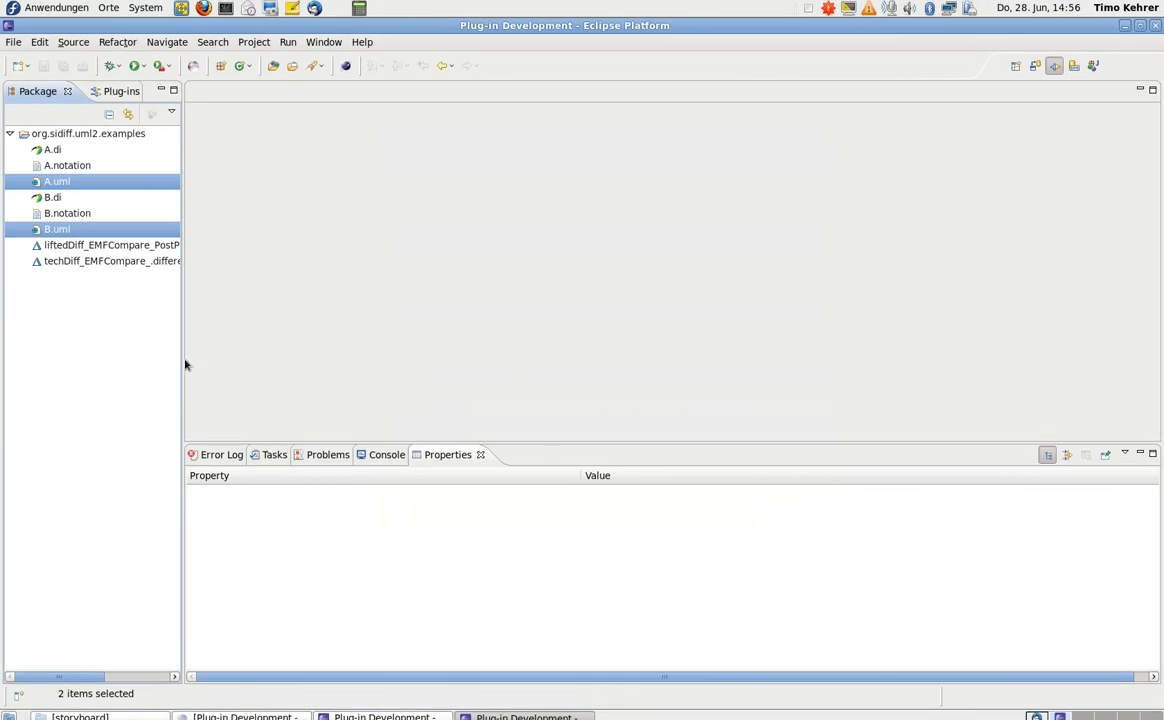
Widen the explorer, open liftedDiff_EMFCompare_PostProcessed_.differencemodel and expand its Difference node to view the semantic change sets
drag(183, 359, 314, 346)
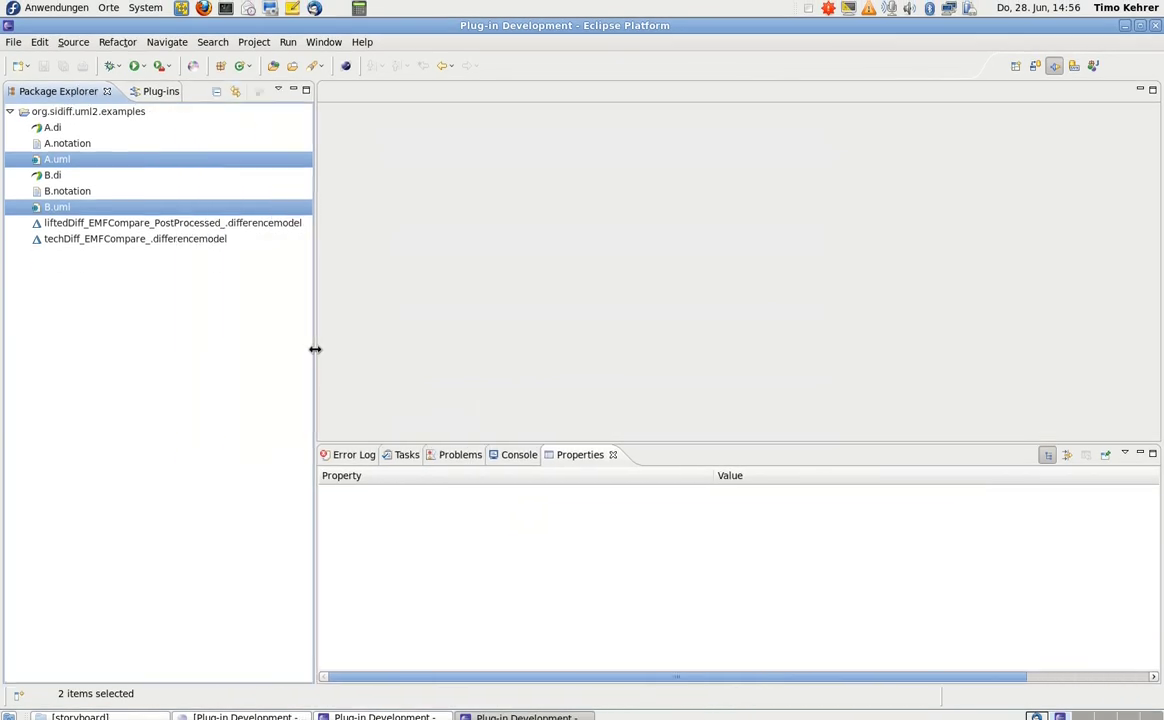
click(121, 230)
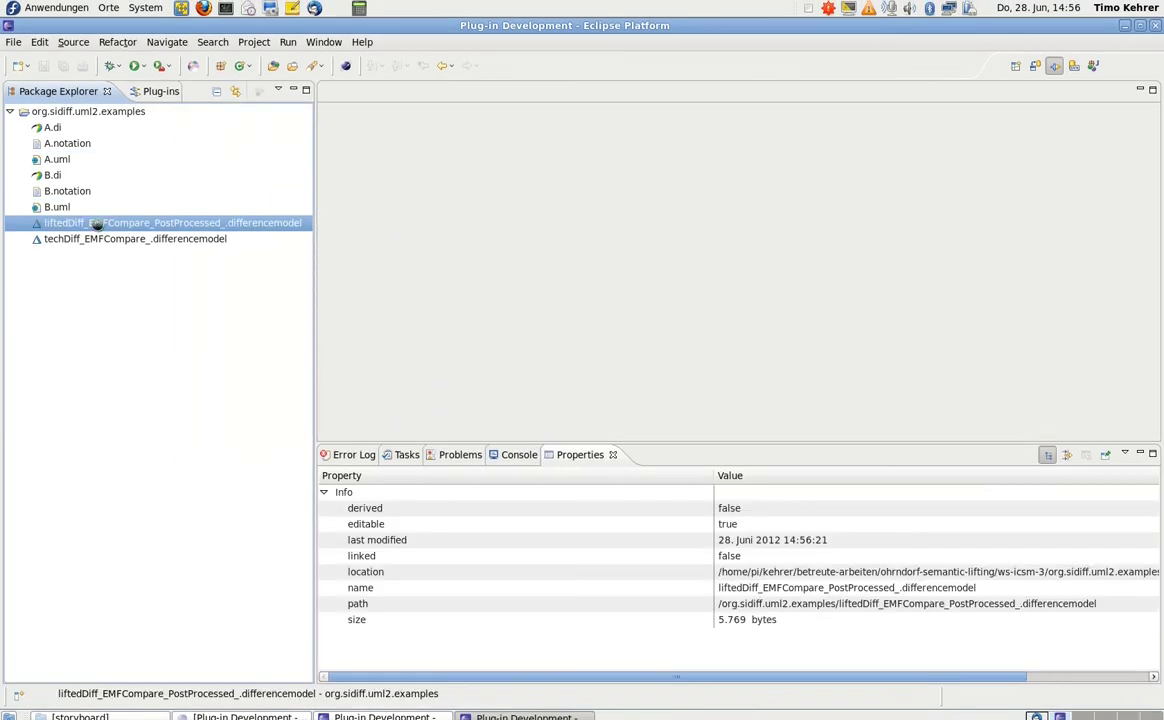
double_click(97, 226)
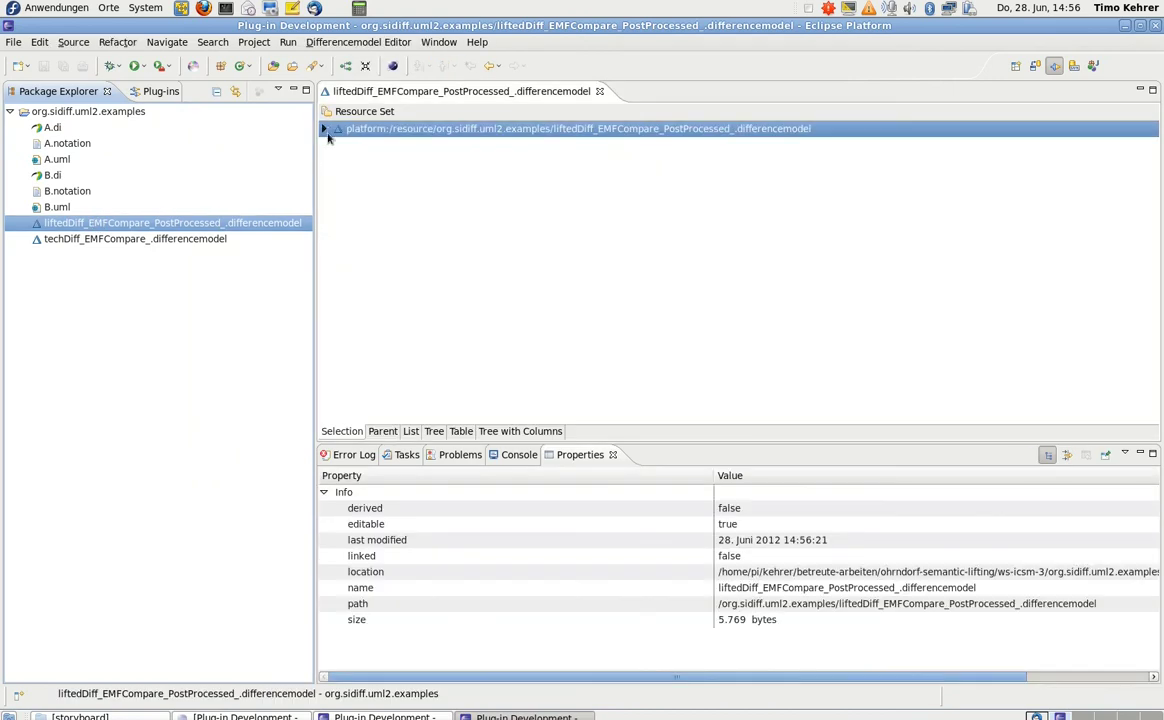
click(324, 129)
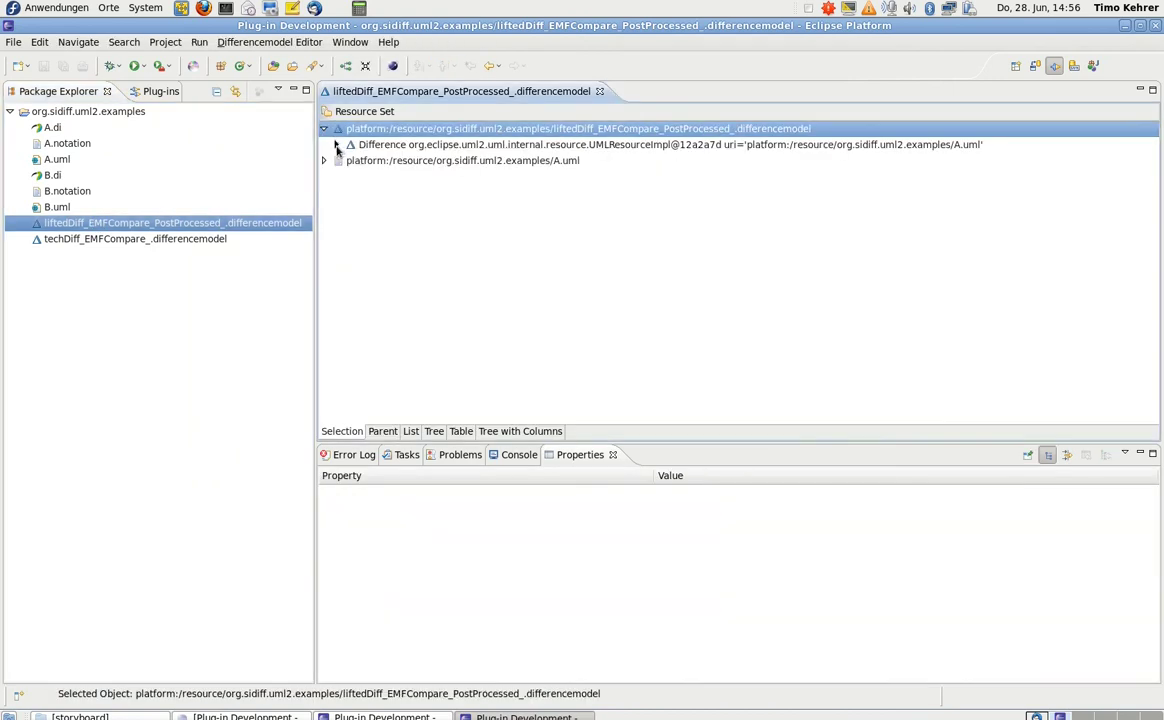
click(337, 145)
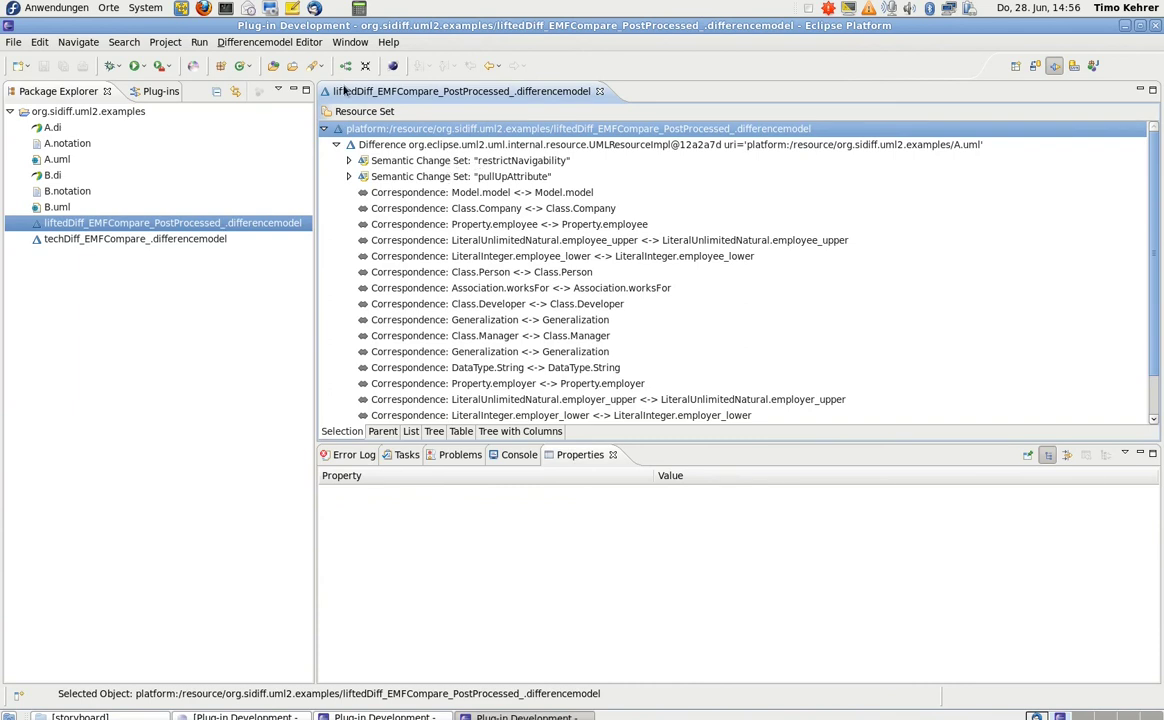
Open the A.di and B.di diagrams beside the lifted difference, shrink the properties area and explorer, and widen the difference tree
click(346, 65)
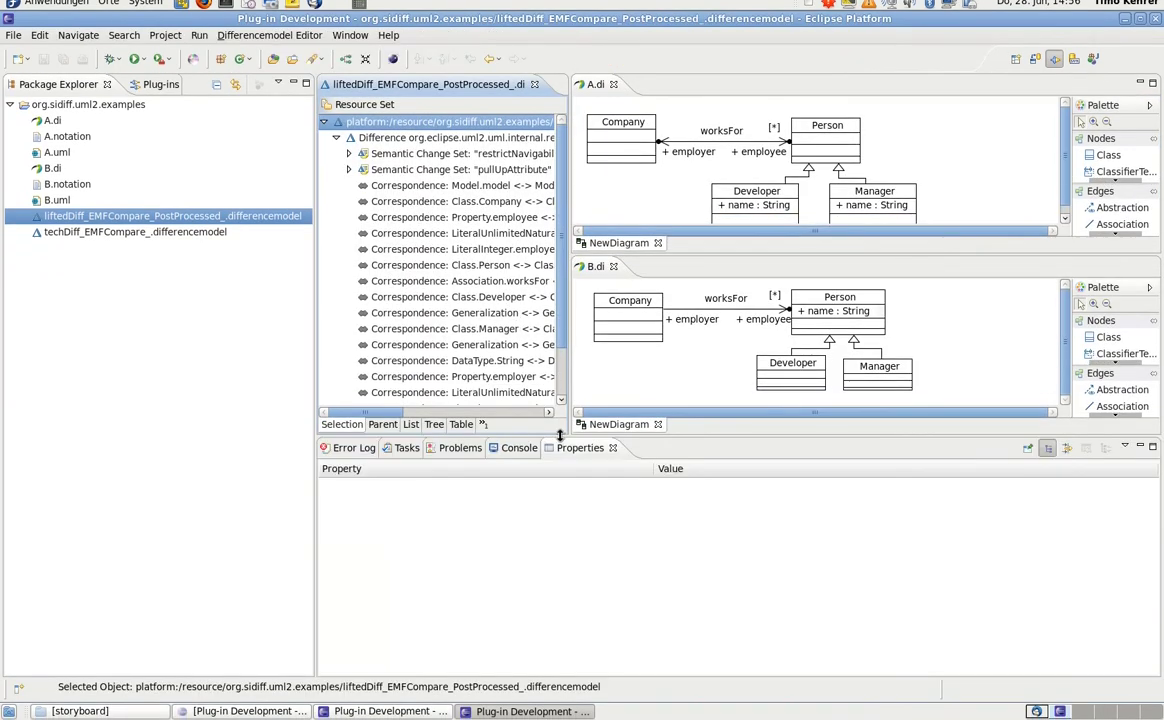
drag(560, 434, 564, 553)
drag(309, 260, 114, 245)
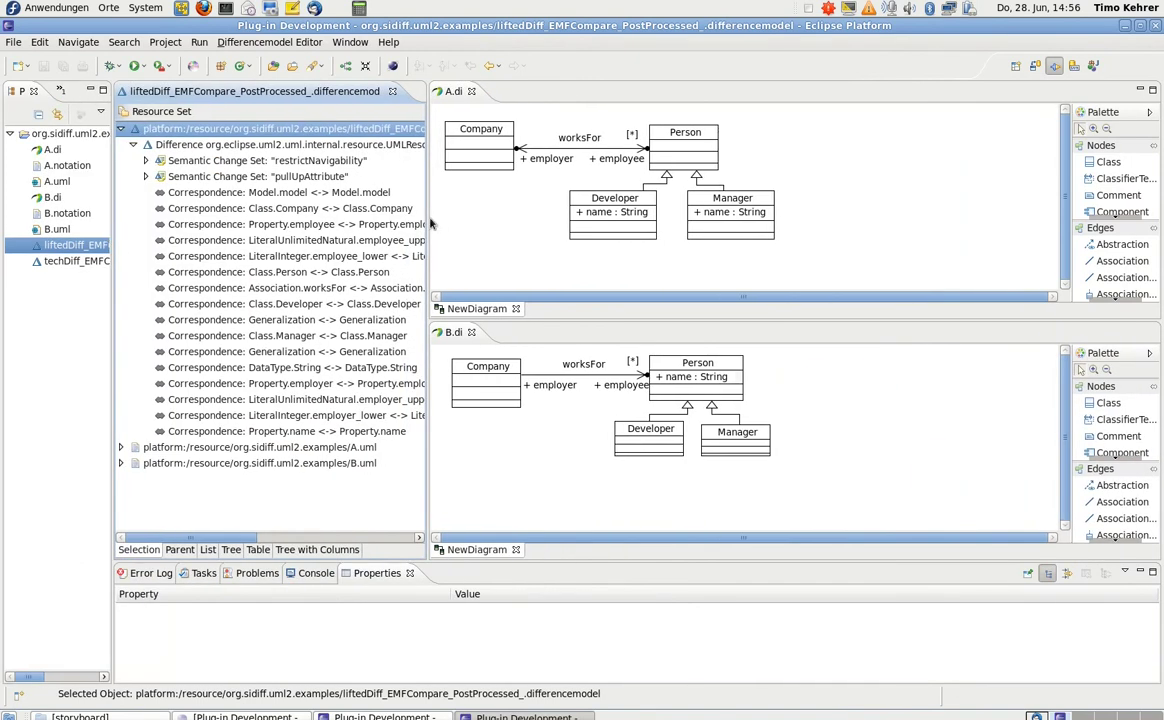
drag(428, 140, 525, 140)
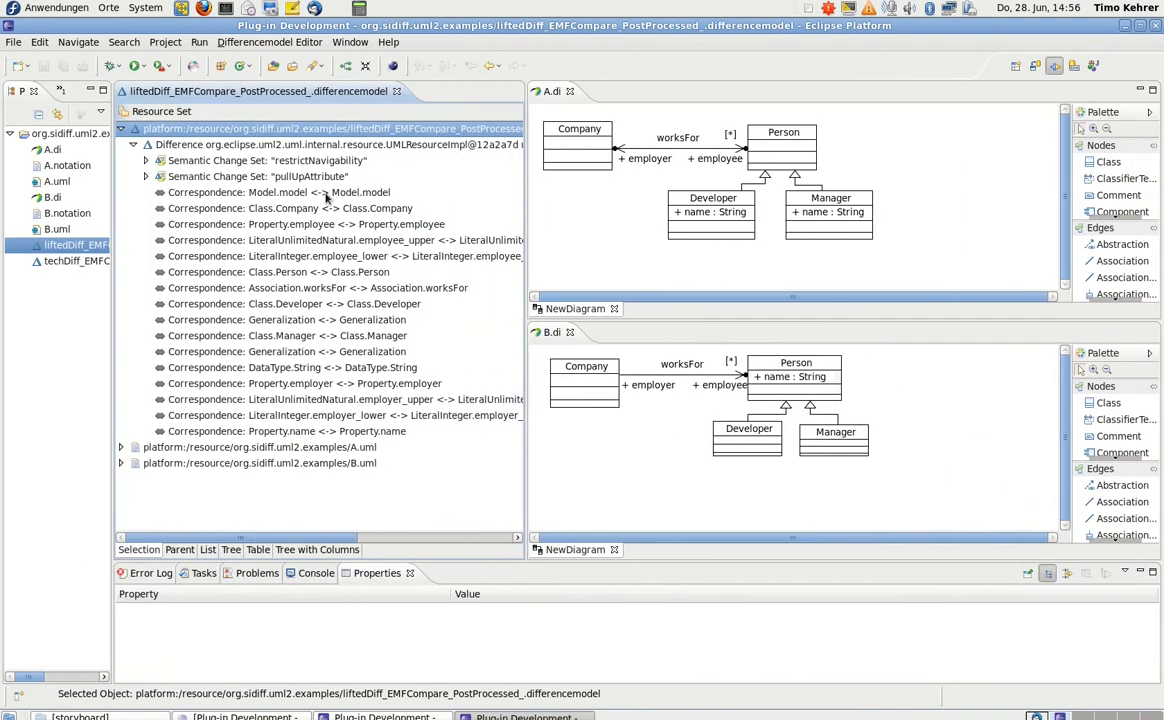
Expand the restrictNavigability semantic change set and examine its low-level changes and the elements highlighted in both diagrams
click(188, 163)
click(146, 161)
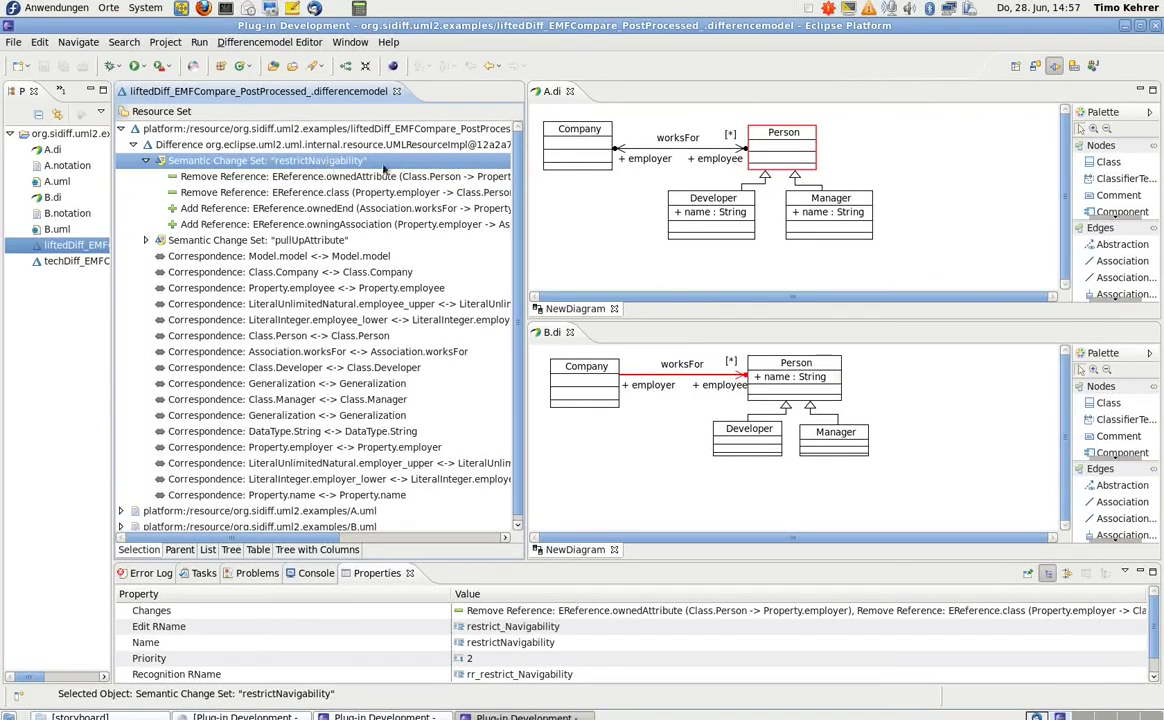
click(620, 155)
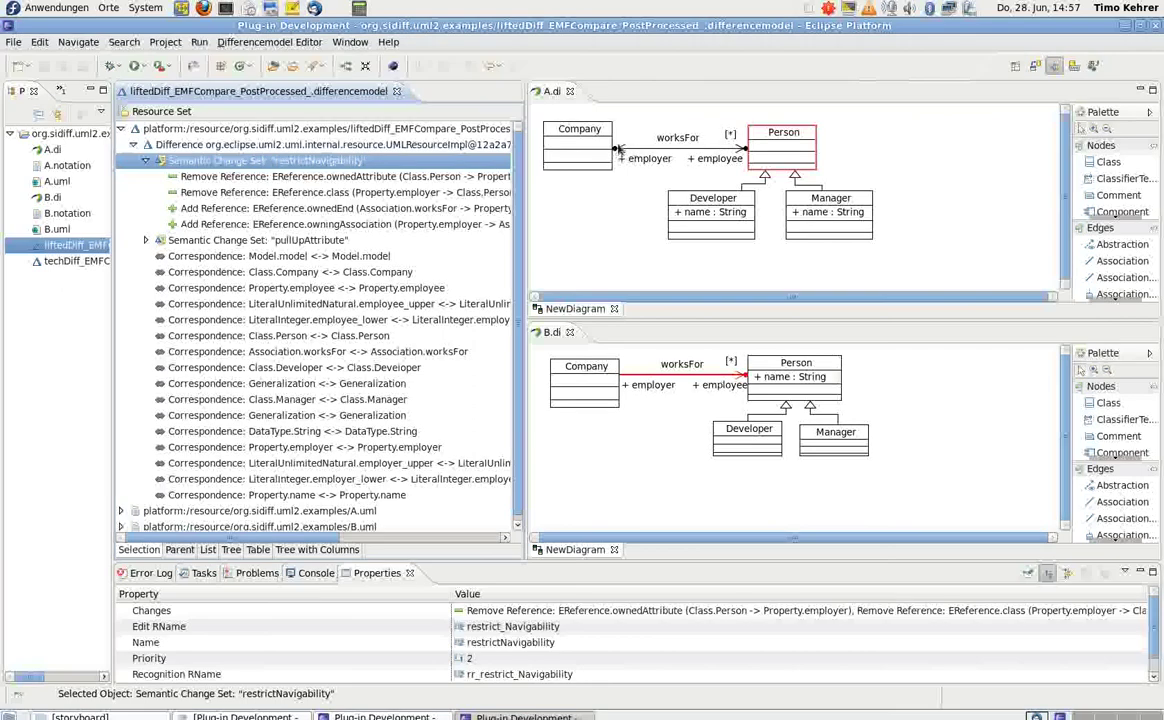
click(480, 161)
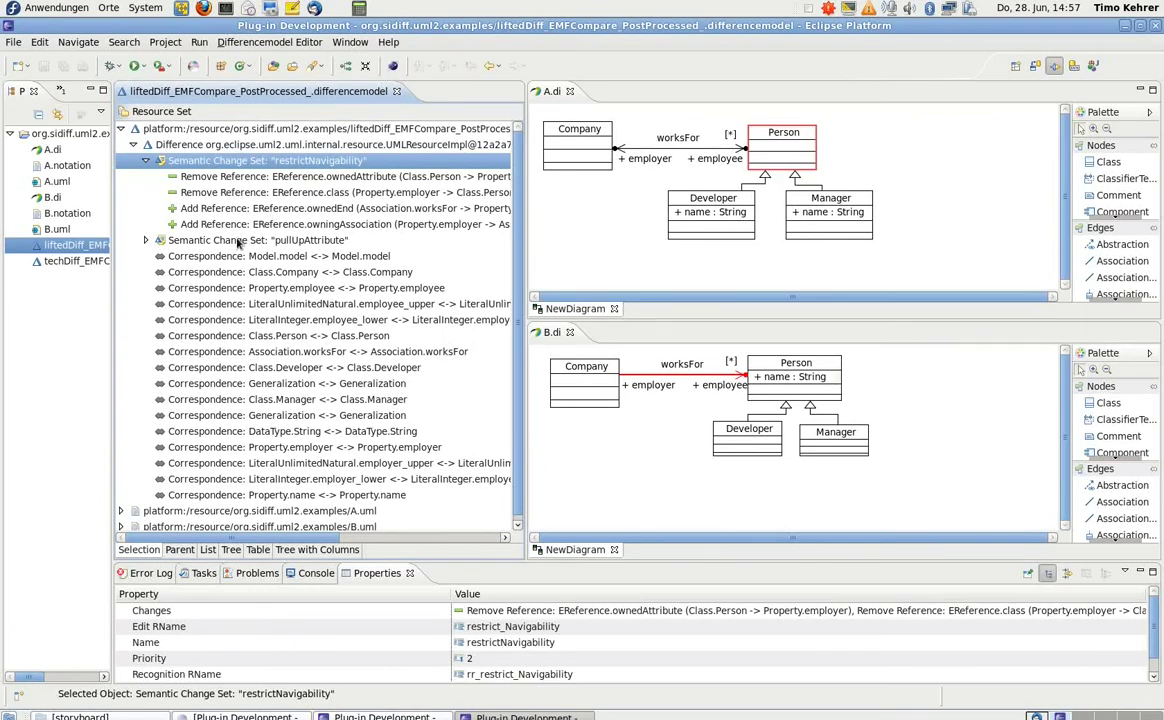
Expand the pullUpAttribute semantic change set to examine its changes in both diagrams, and collapse both change sets
click(240, 241)
click(146, 241)
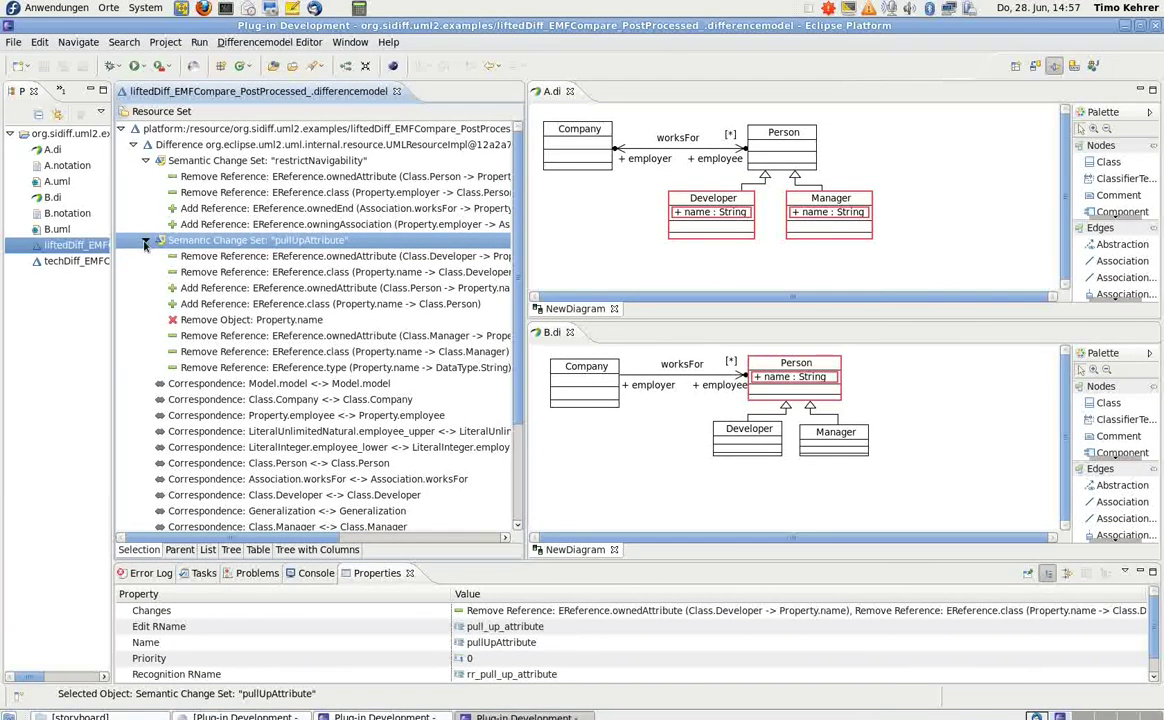
click(145, 242)
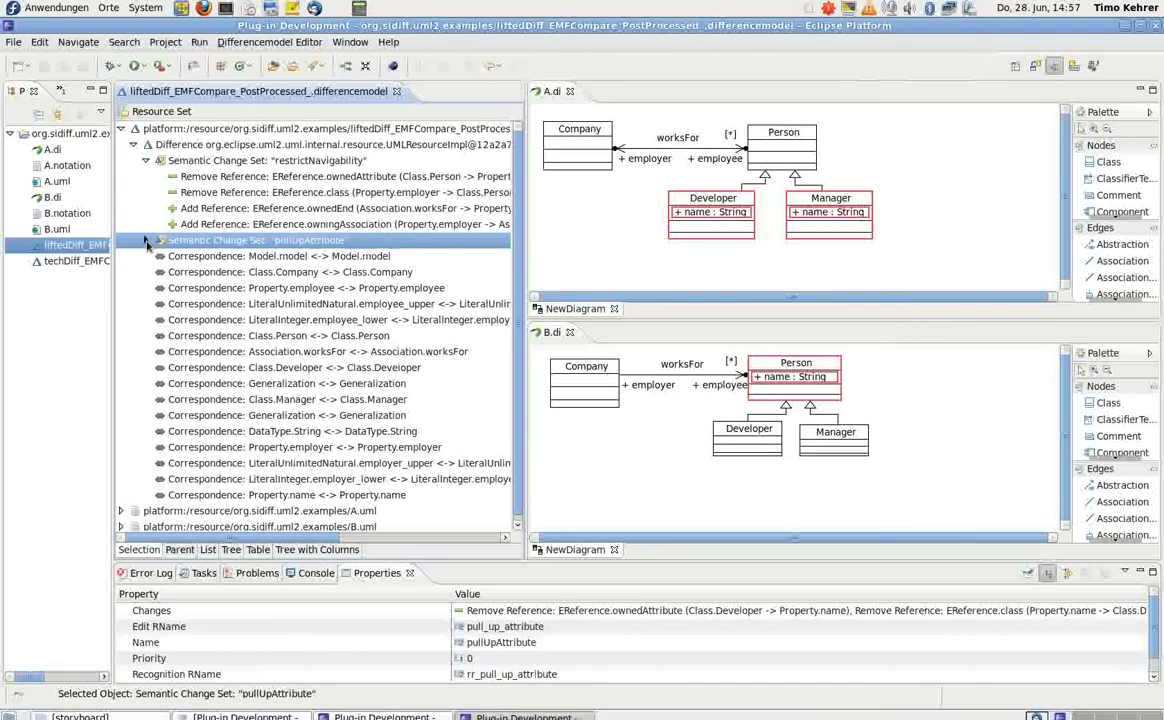
click(145, 160)
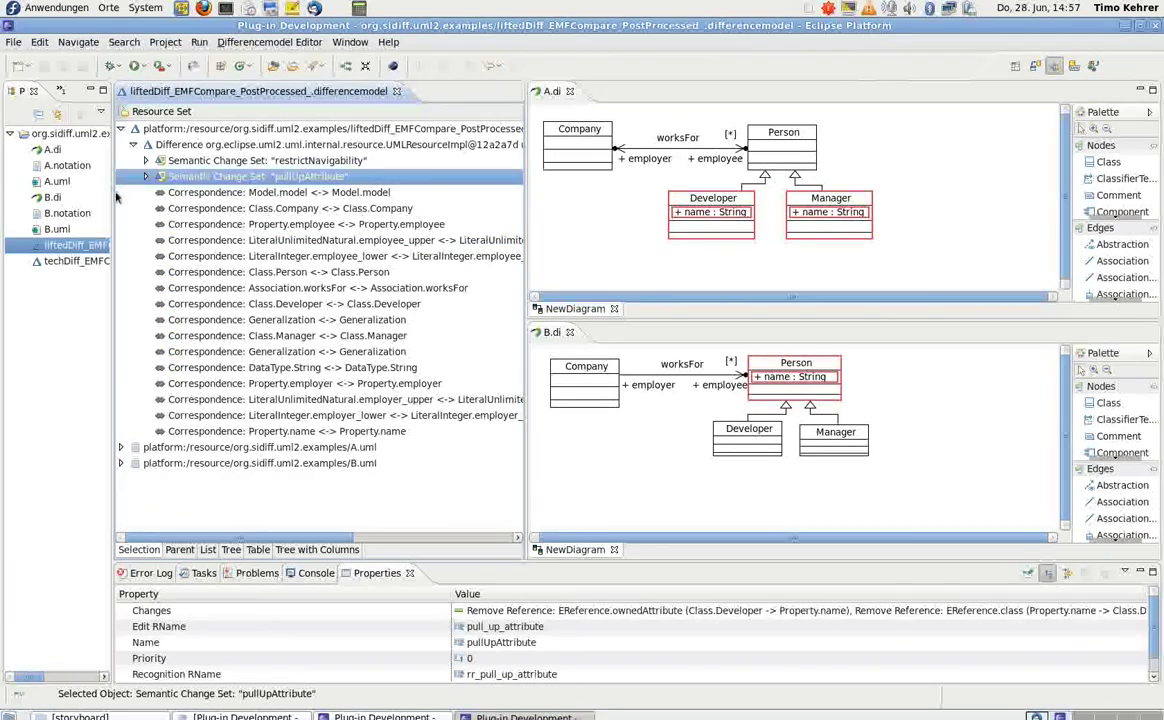
Widen the explorer until the full difference file names fit, and highlight the restrictNavigability change set in both diagrams
drag(112, 186, 238, 196)
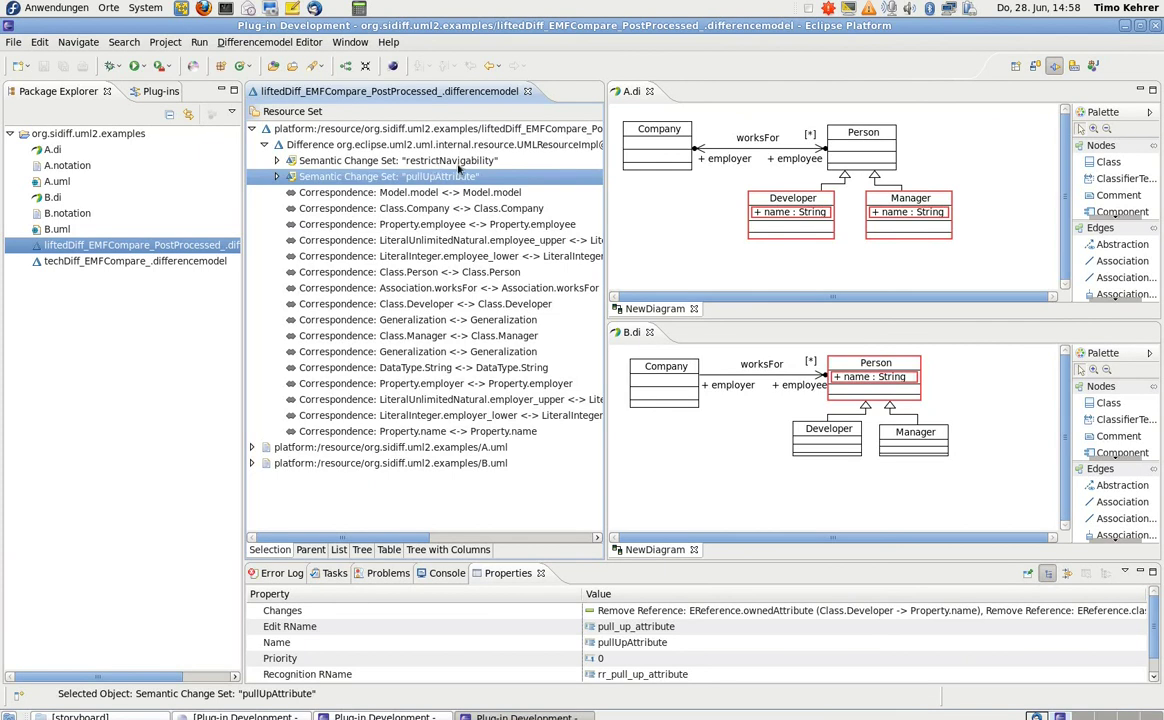
click(458, 165)
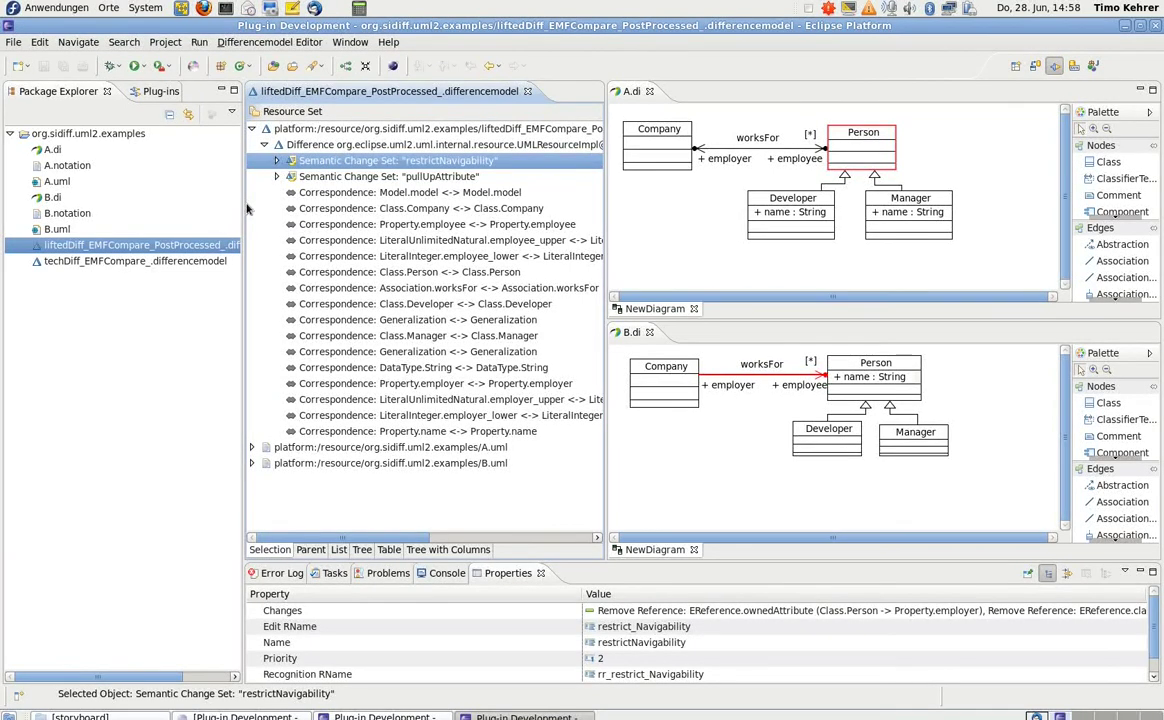
drag(247, 208, 314, 196)
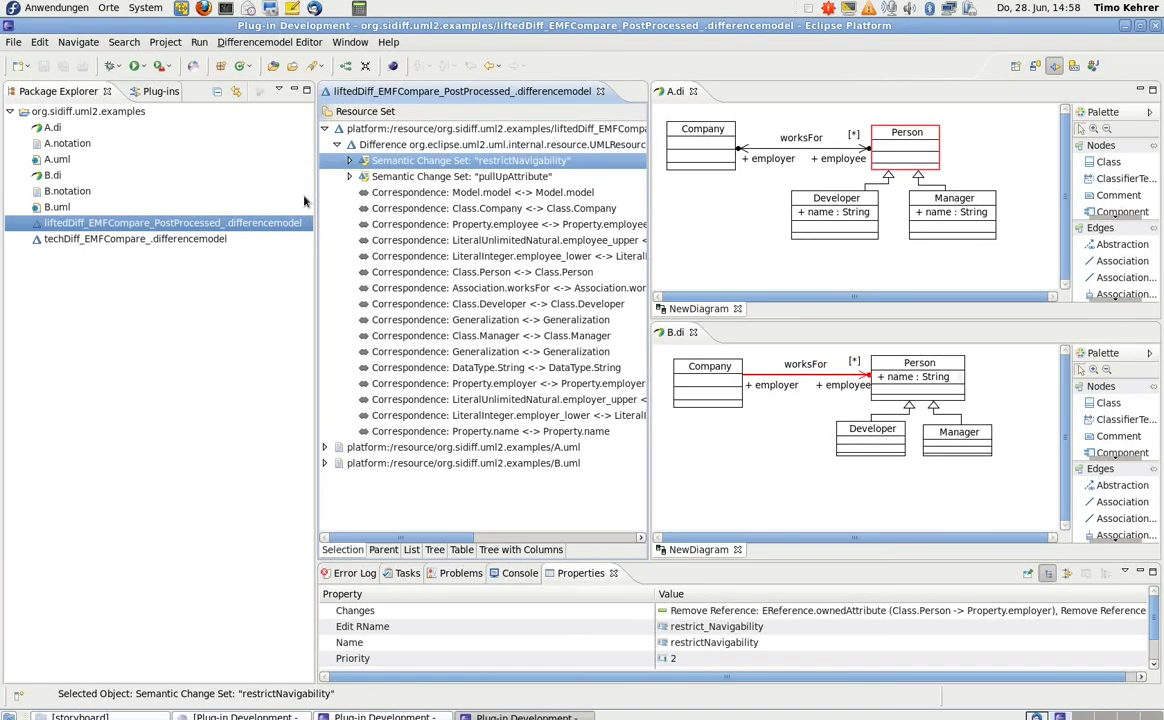